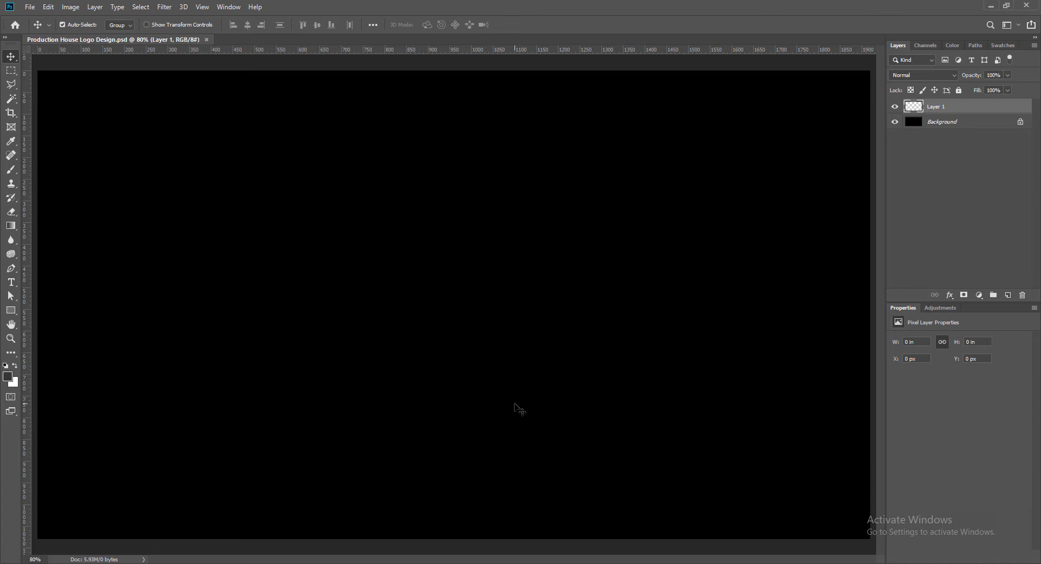
Start a Pen tool shape with a short curved left end, about 54 by 46 px, and set its fill to none
left_click(11, 268)
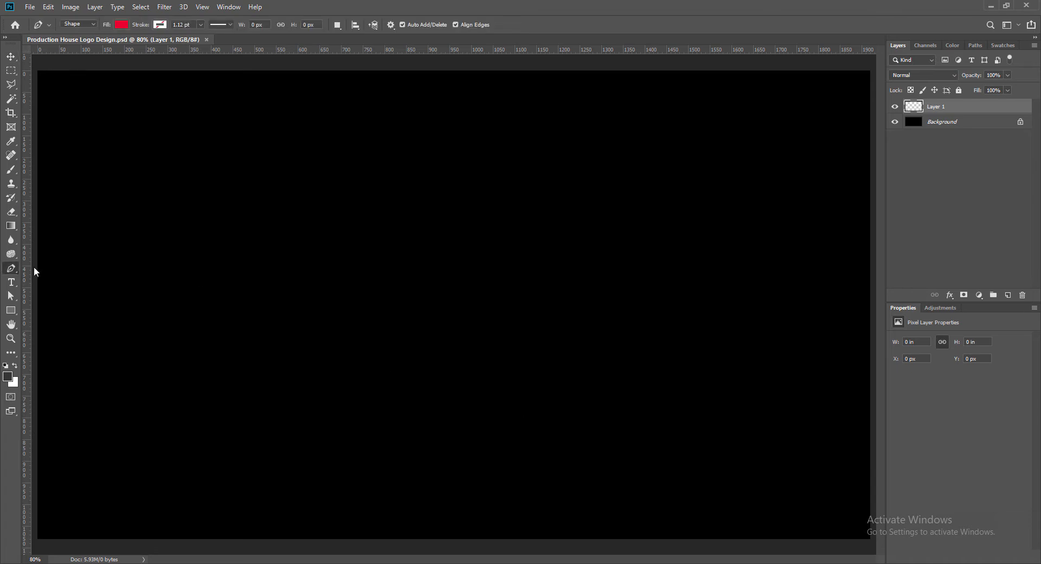
left_click(328, 275)
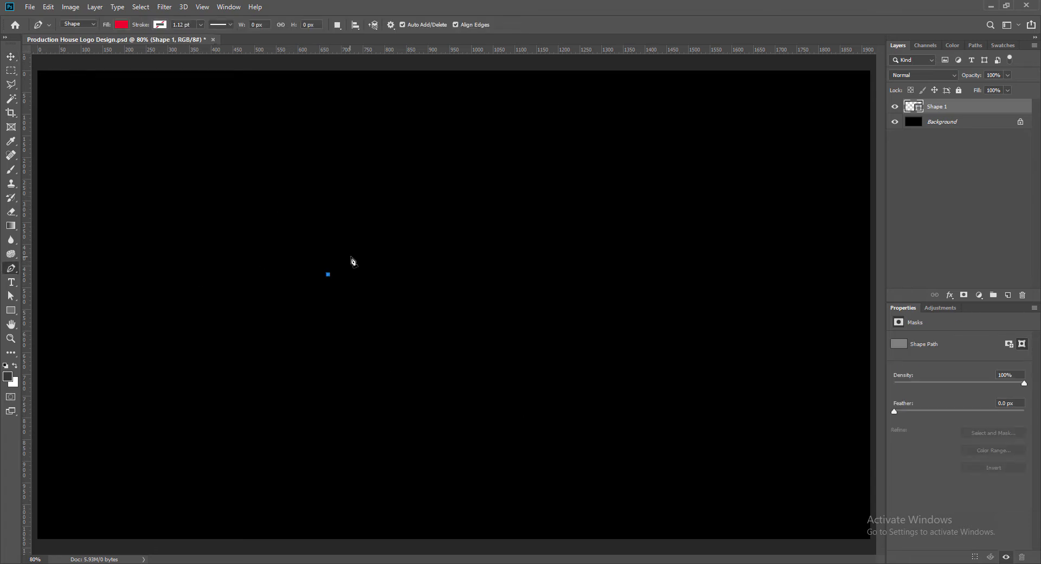
left_click_drag(352, 255, 366, 256)
left_click(122, 25)
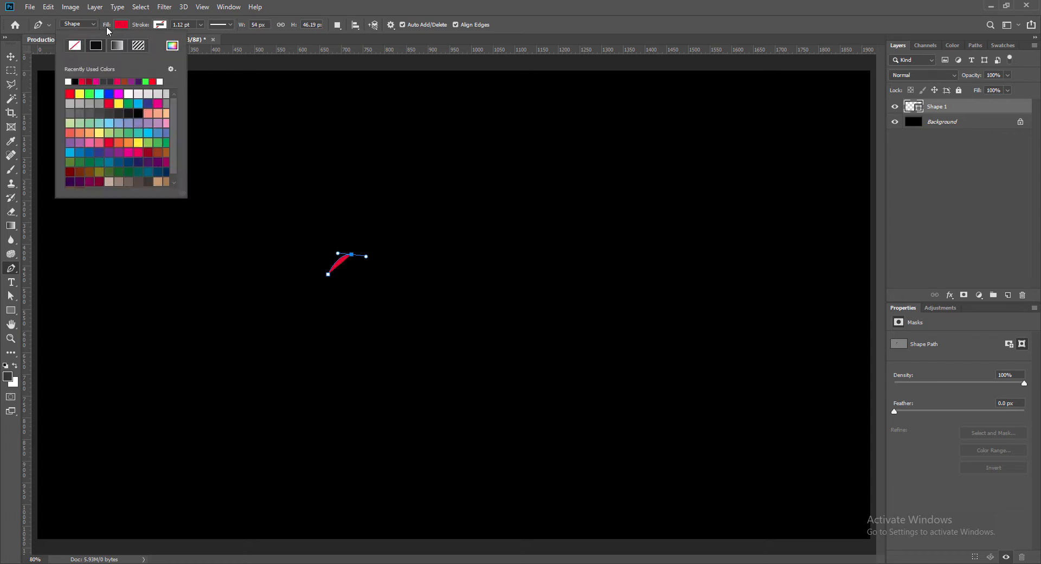
left_click(75, 45)
key("Return")
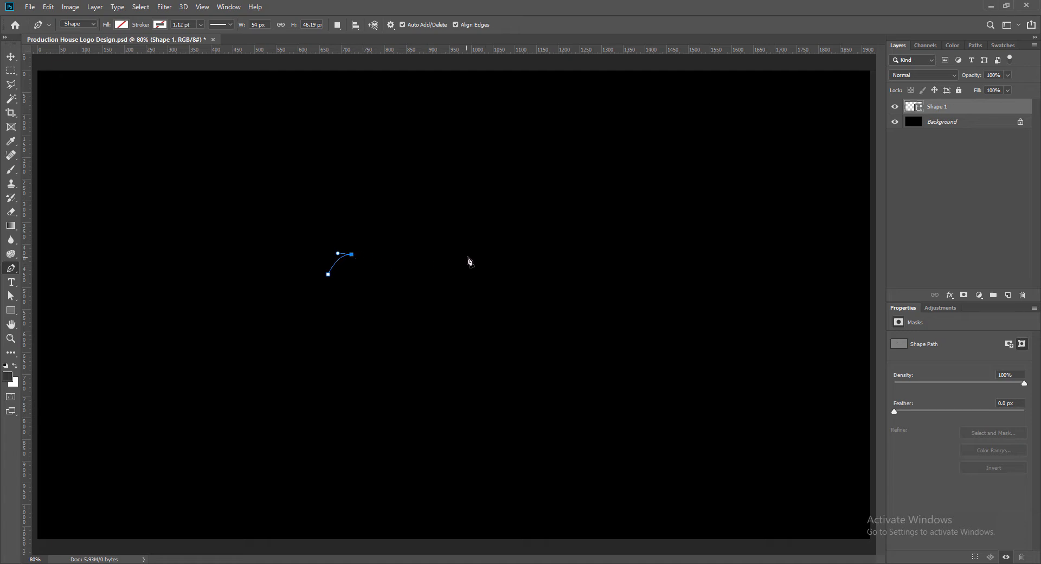
Complete the shape's outline as a long band curving up to a pointed right tip, about 743 px wide and 199 px high
left_click_drag(504, 264, 586, 260)
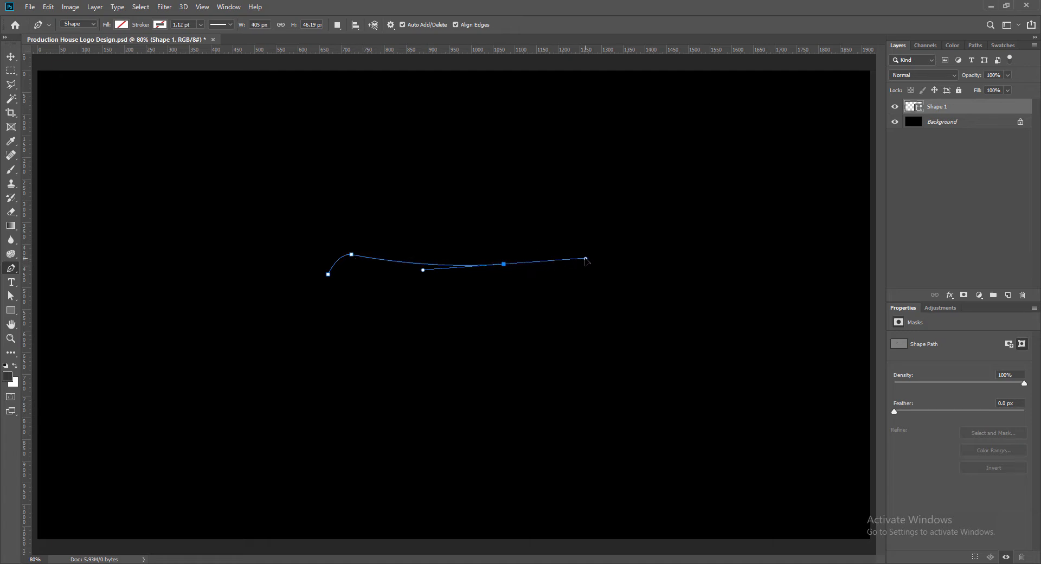
left_click(505, 265, "alt")
left_click_drag(651, 212, 685, 172)
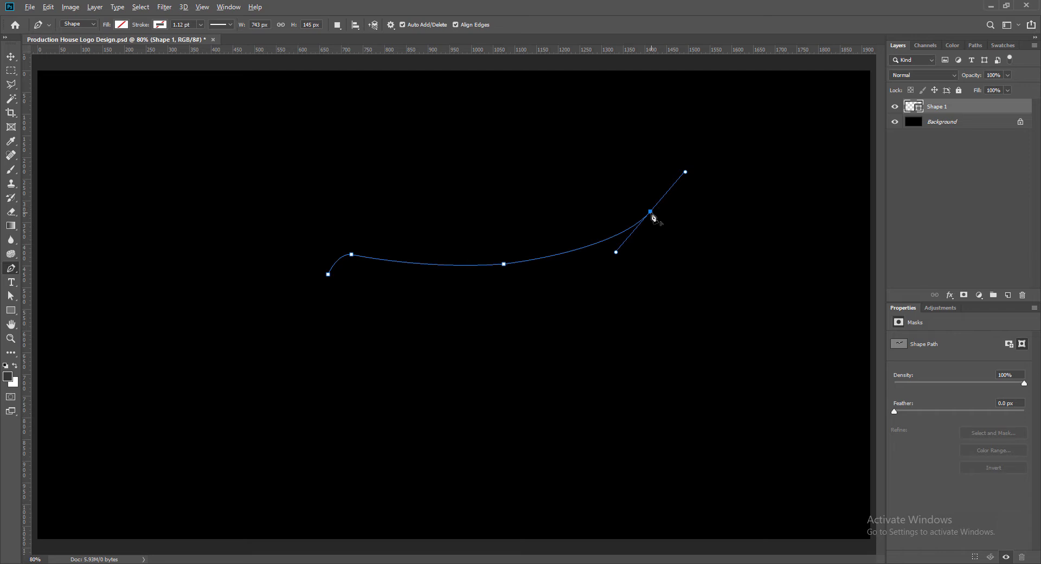
left_click(653, 215, "alt")
left_click_drag(598, 275, 541, 296)
left_click(599, 277)
left_click_drag(328, 275, 200, 232)
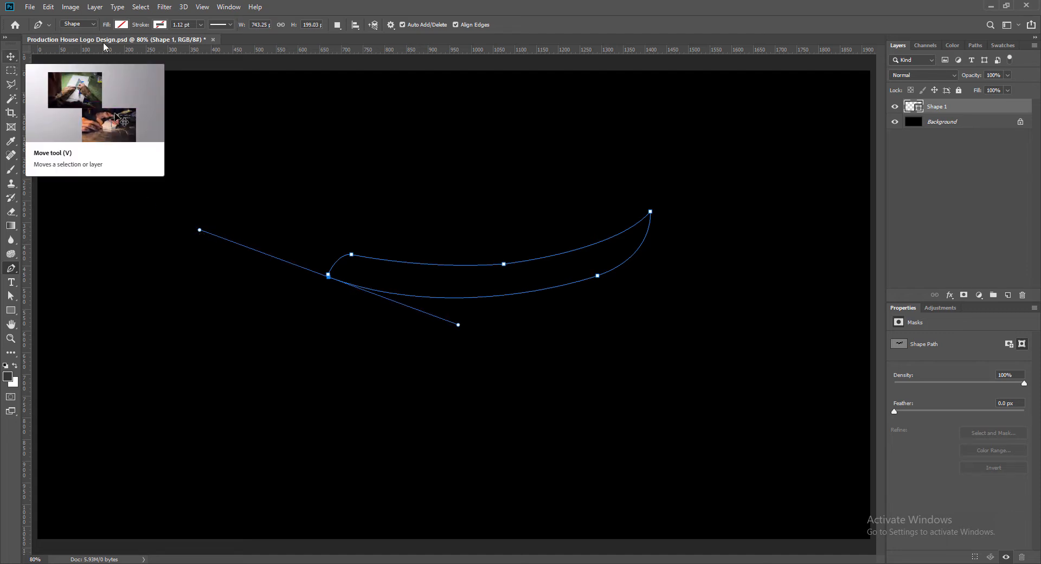
Fill the band with light orange and move it up and to the left on the canvas
left_click(121, 25)
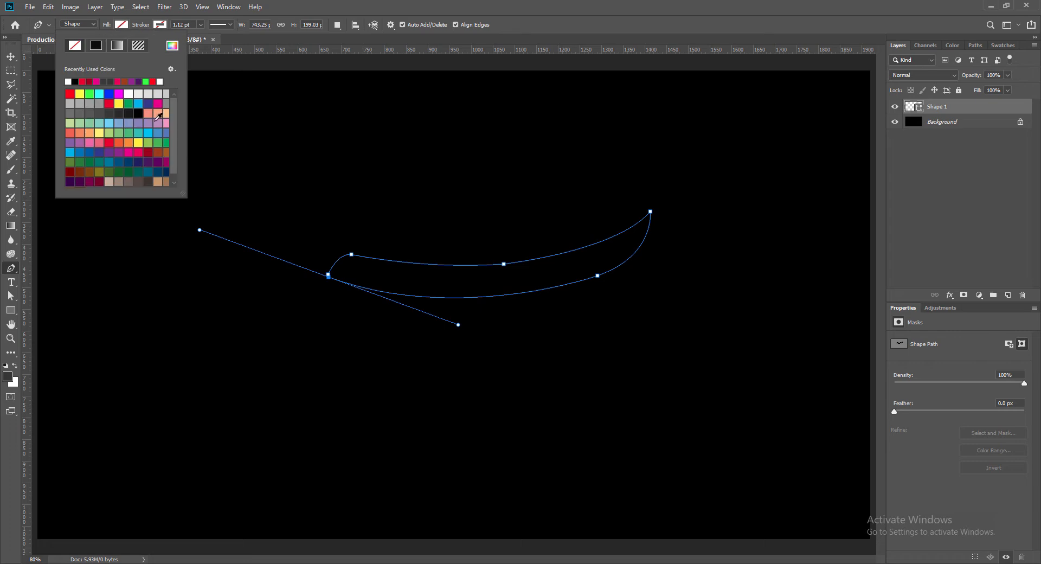
left_click(89, 132)
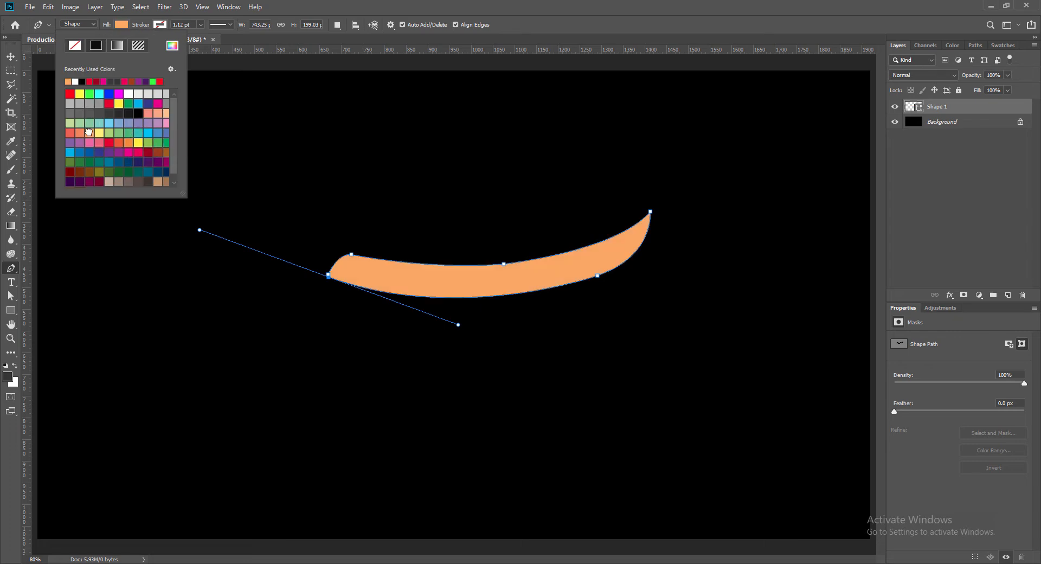
left_click(436, 7)
left_click(9, 57)
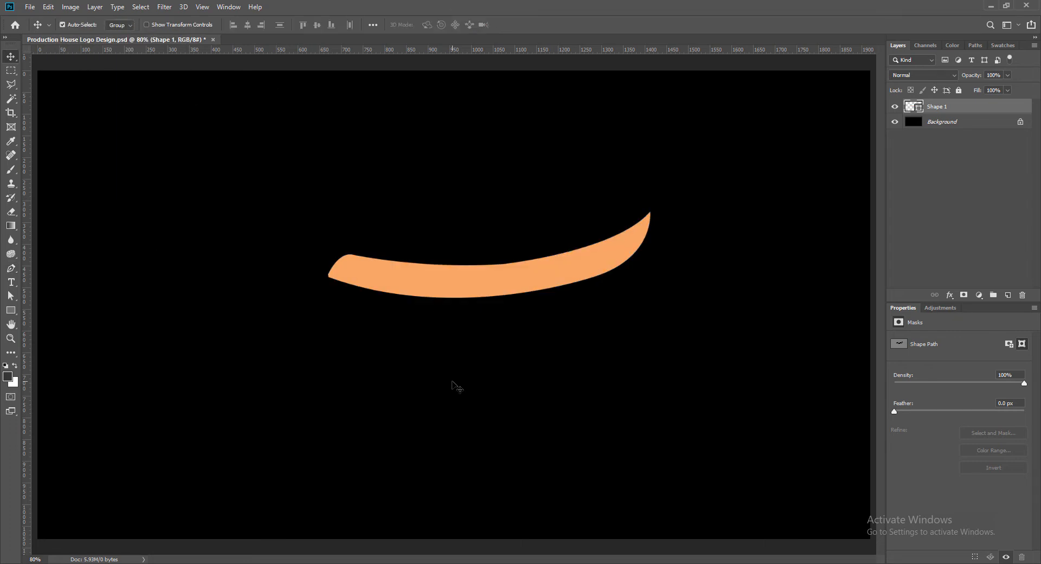
left_click_drag(484, 268, 421, 237)
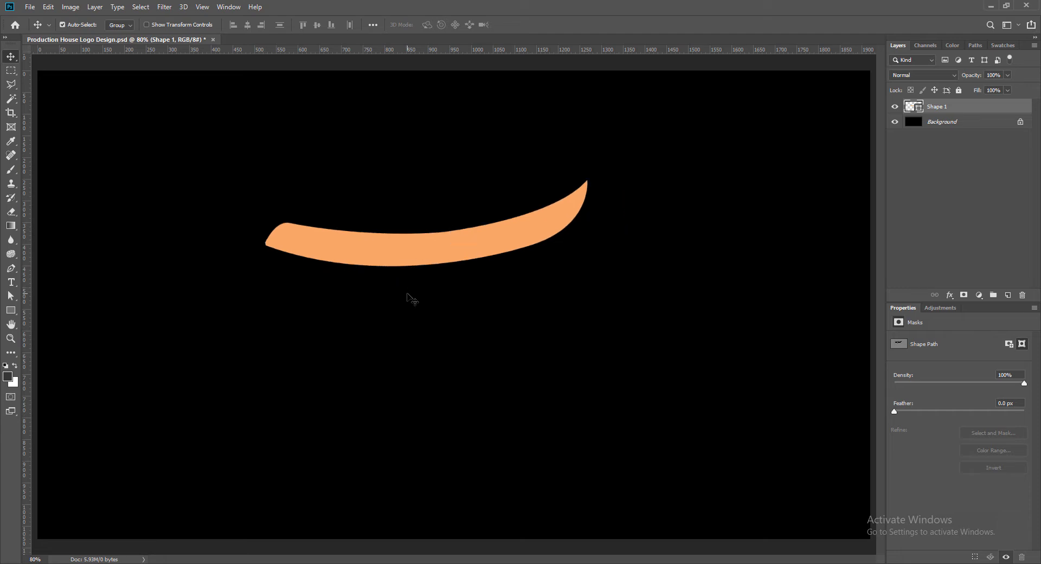
Reshape the band's left end by adjusting the curve handles of its lower-left and upper-left anchor points
left_click_drag(11, 297, 45, 312)
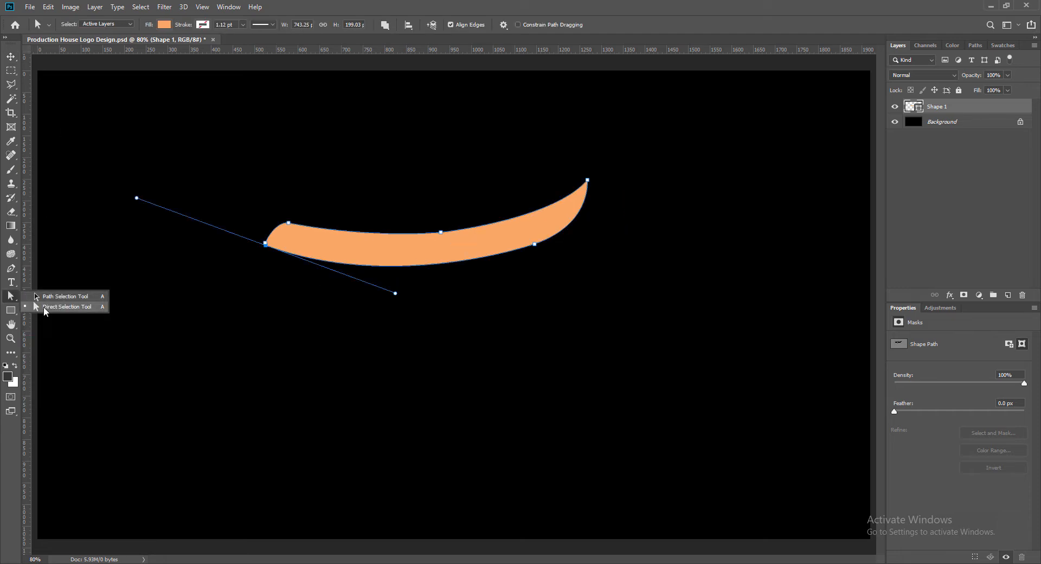
left_click(44, 308)
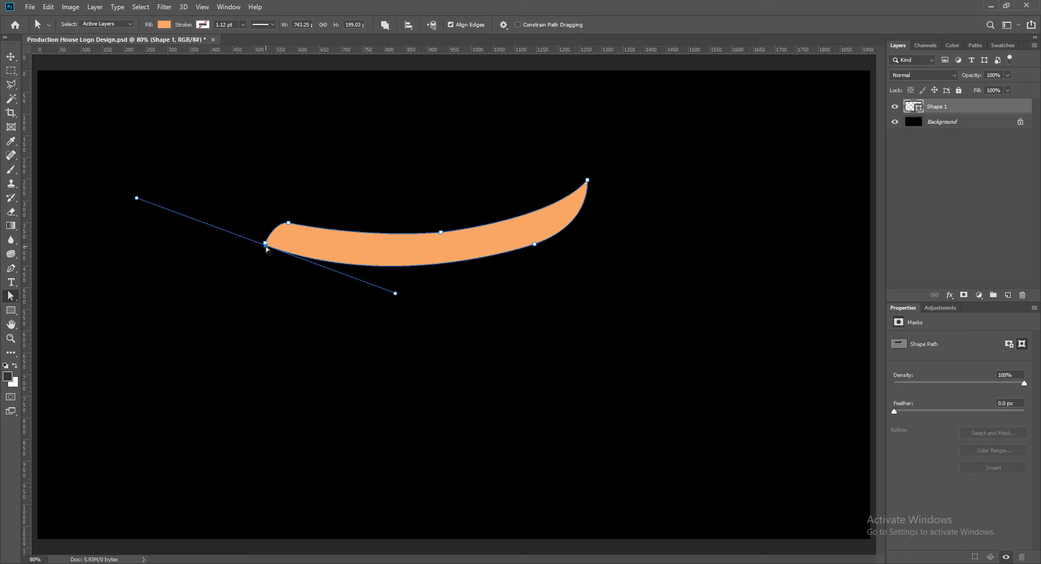
mouse_move(395, 293)
left_mouse_down()
mouse_move(389, 286)
mouse_move(383, 296)
left_mouse_up()
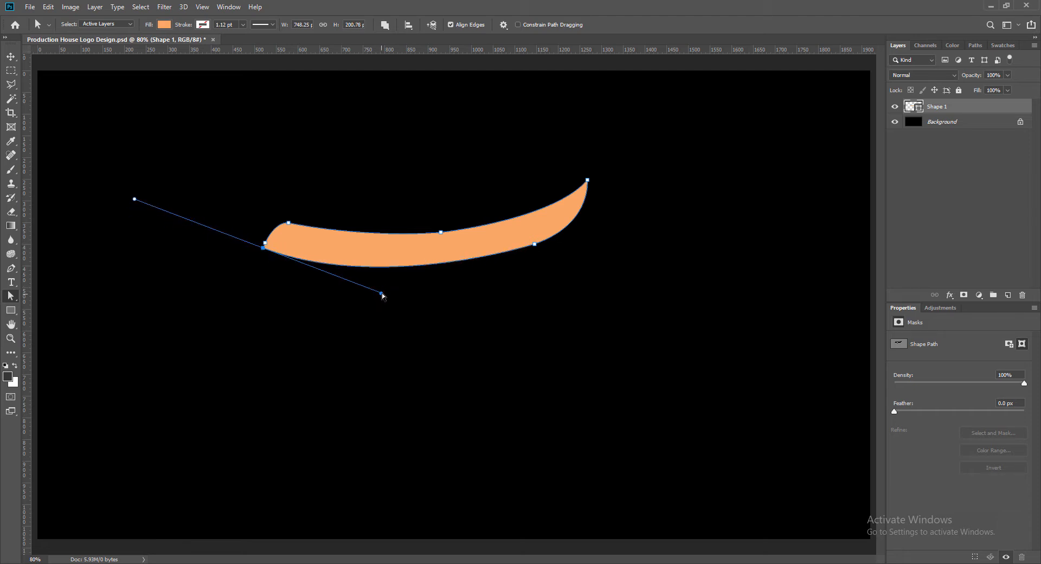
left_click(289, 223)
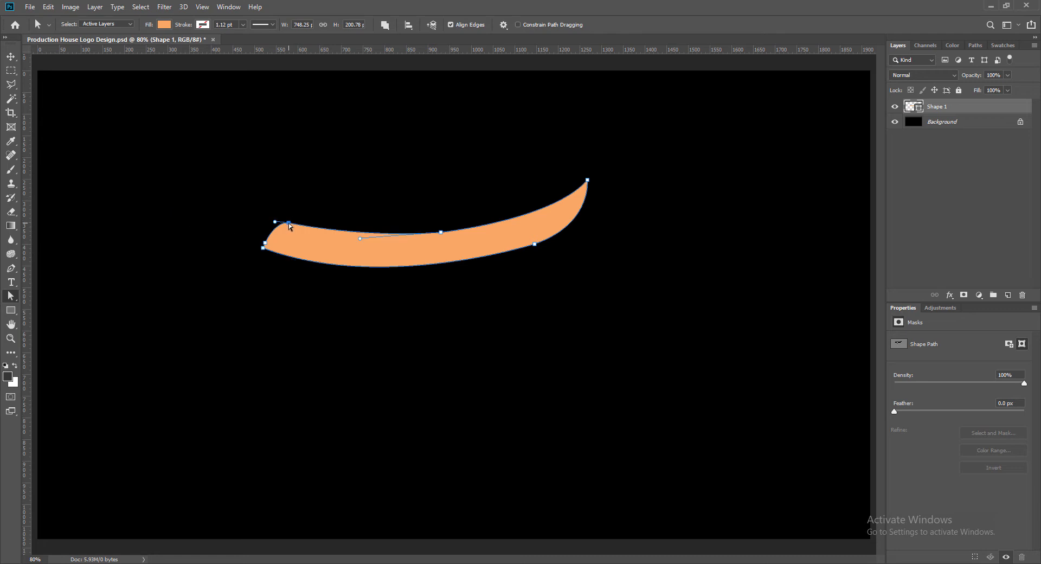
left_click_drag(274, 220, 276, 221)
left_click(285, 205)
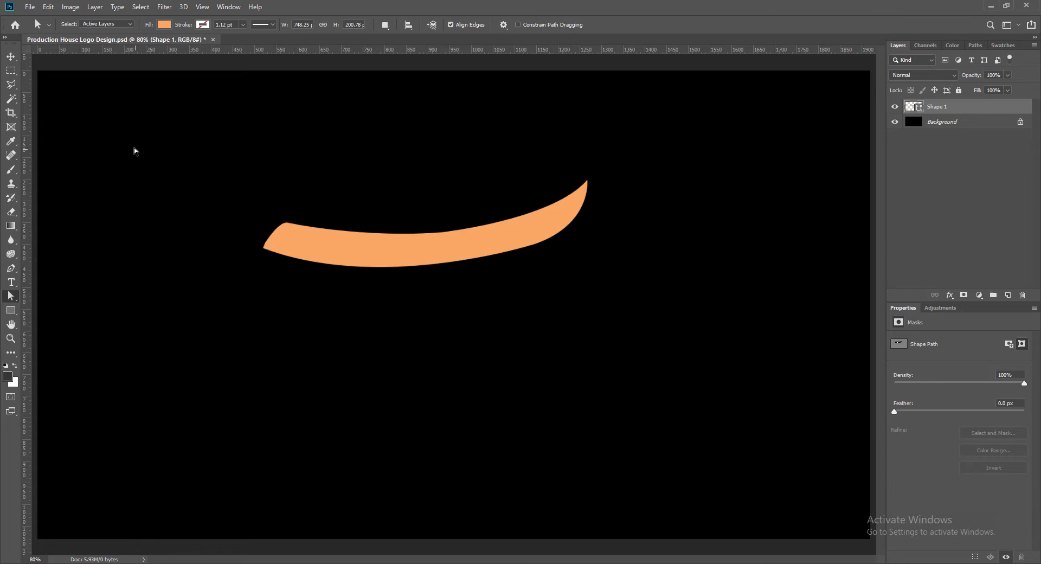
Move the band's lower-left anchor point slightly down and shorten its curve handle along the bottom edge
key("v")
left_click(10, 296)
left_click(264, 250)
left_click(264, 250)
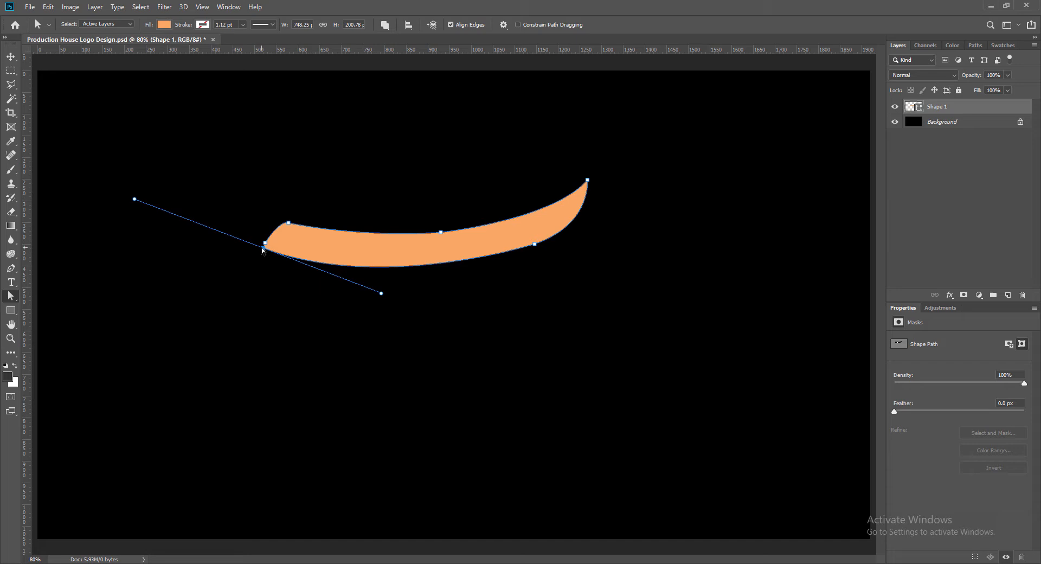
left_click_drag(263, 250, 262, 253)
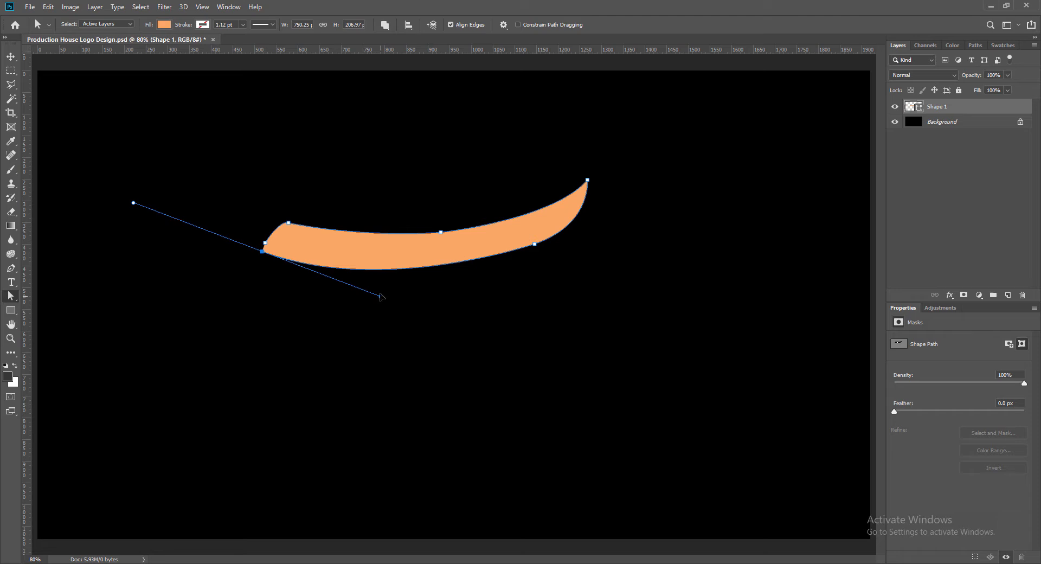
mouse_move(381, 296)
left_mouse_down()
mouse_move(376, 274)
mouse_move(355, 288)
mouse_move(321, 255)
mouse_move(367, 295)
left_mouse_up()
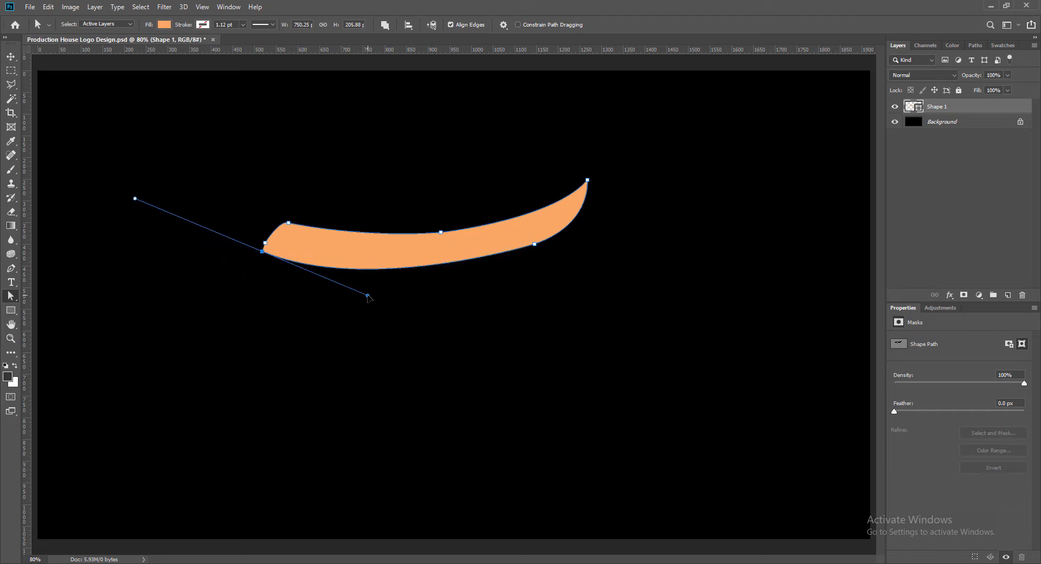
left_click(144, 141)
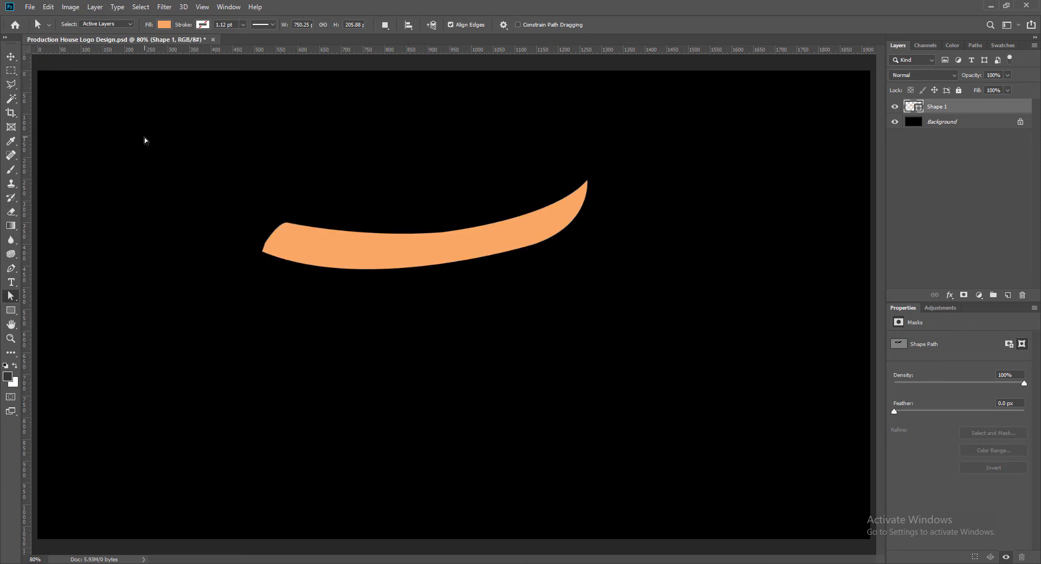
Shift the middle anchor point on the band's left edge slightly inward to straighten that edge
left_click(276, 232)
left_click(266, 244)
left_click(310, 193)
left_click(266, 242)
left_click(342, 188)
Refine the curve of the band's bottom edge using the handles of its lower-right and lower-left anchor points
left_click(535, 245)
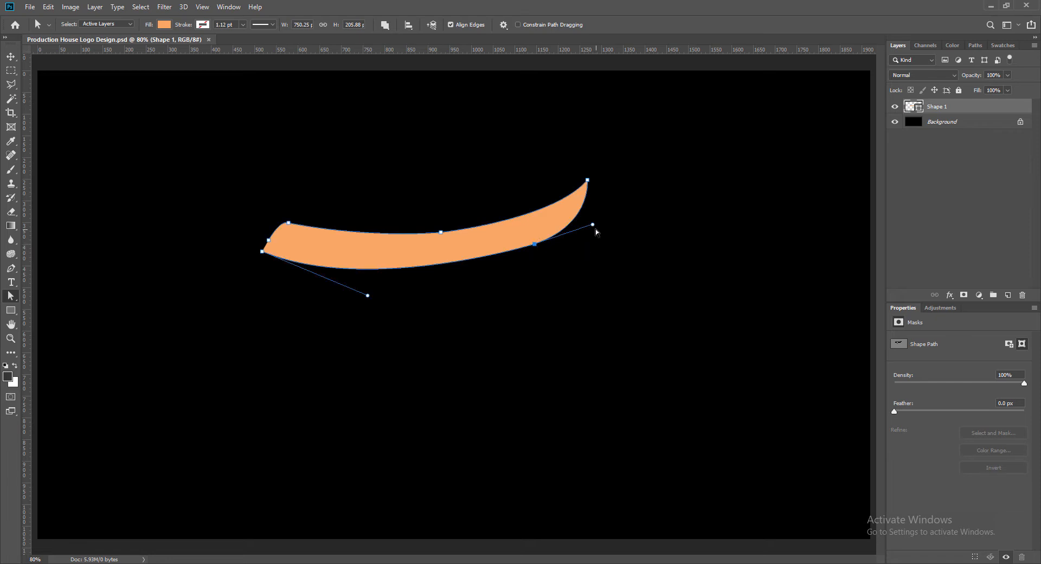
left_click_drag(594, 225, 593, 227)
left_click(368, 296)
left_click_drag(368, 296, 393, 298)
left_click(306, 185)
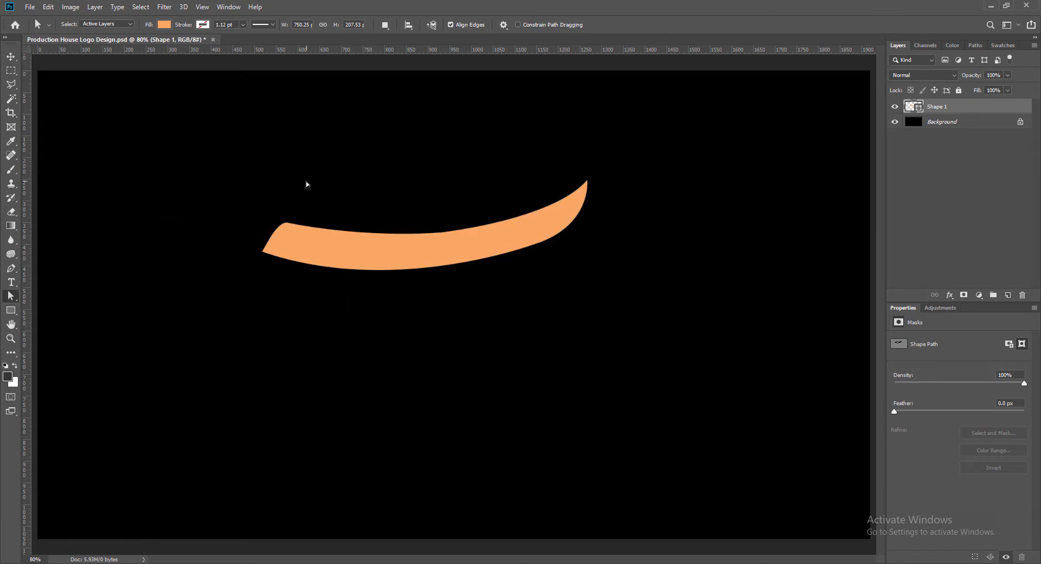
Raise the curve handle of the band's upper-left anchor point to round the corner, and undo the last tweak
left_click(286, 236)
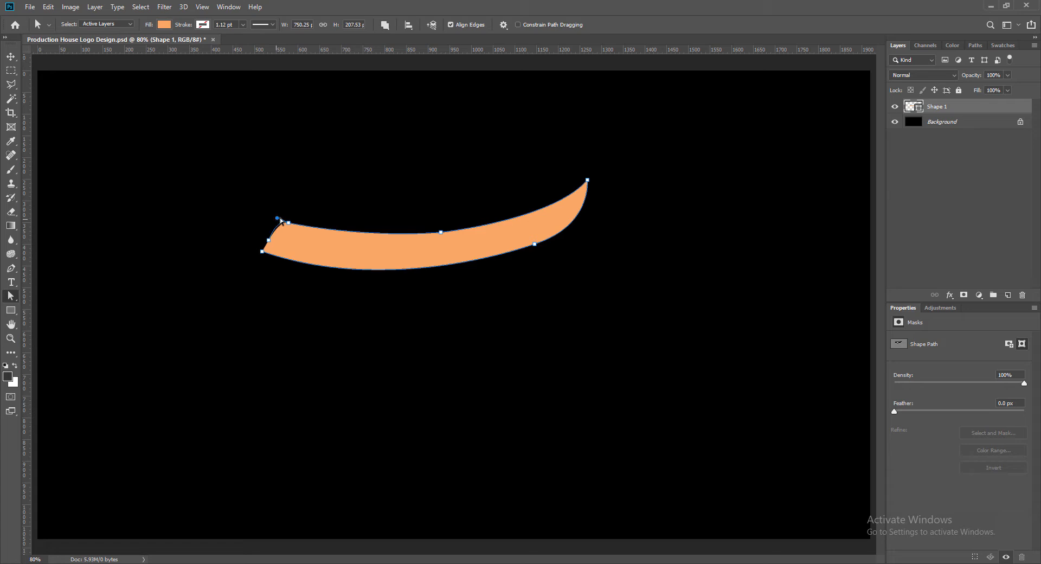
left_click(294, 295)
left_click(284, 228)
left_click(311, 288)
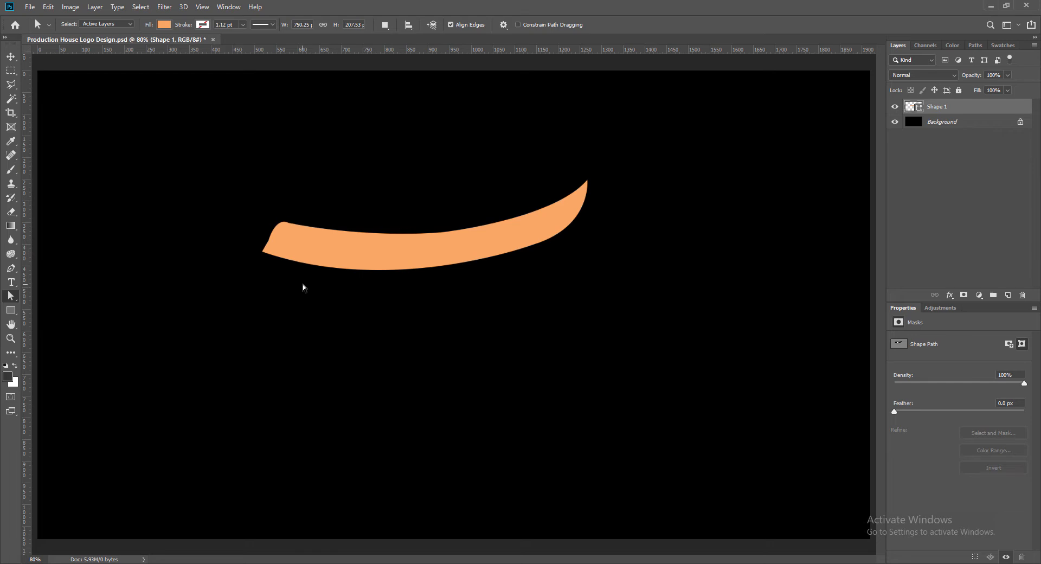
key("ctrl+z")
left_click(304, 293)
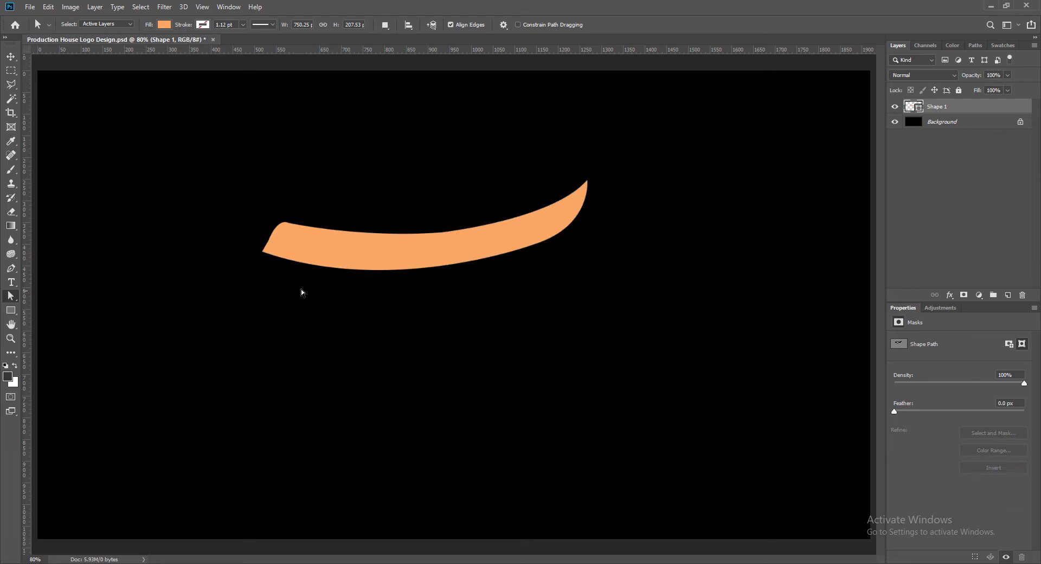
Nudge the band's upper-left anchor point down slightly and lower its curve handle to smooth the corner
left_click(291, 227)
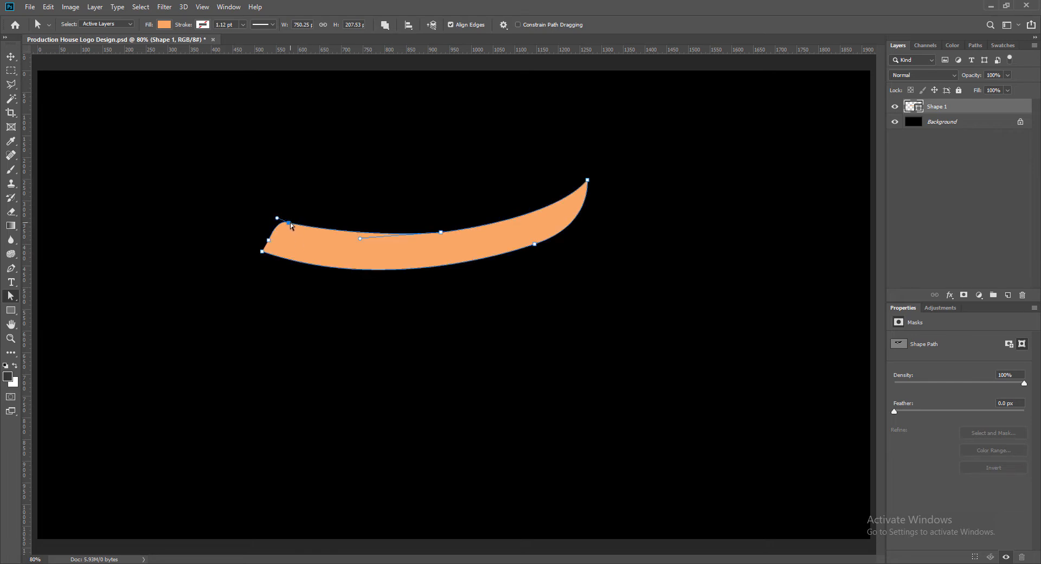
left_click_drag(291, 227, 289, 226)
left_click(324, 291)
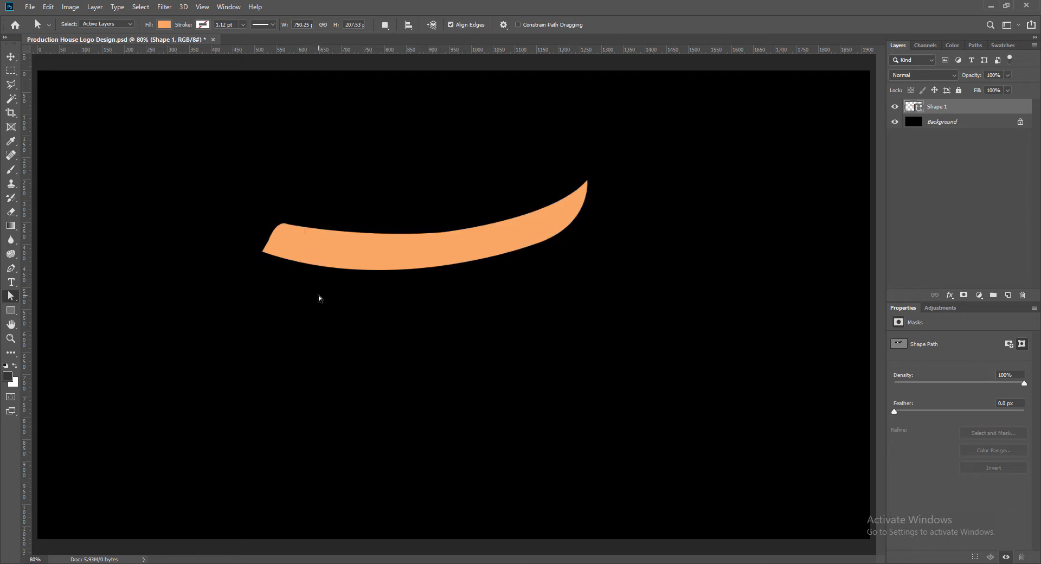
left_click(281, 230)
left_click_drag(277, 222, 277, 226)
left_click(351, 300)
Save the document and move the orange band further up and to the left
key("ctrl+s")
key("v")
left_click_drag(441, 260, 414, 236)
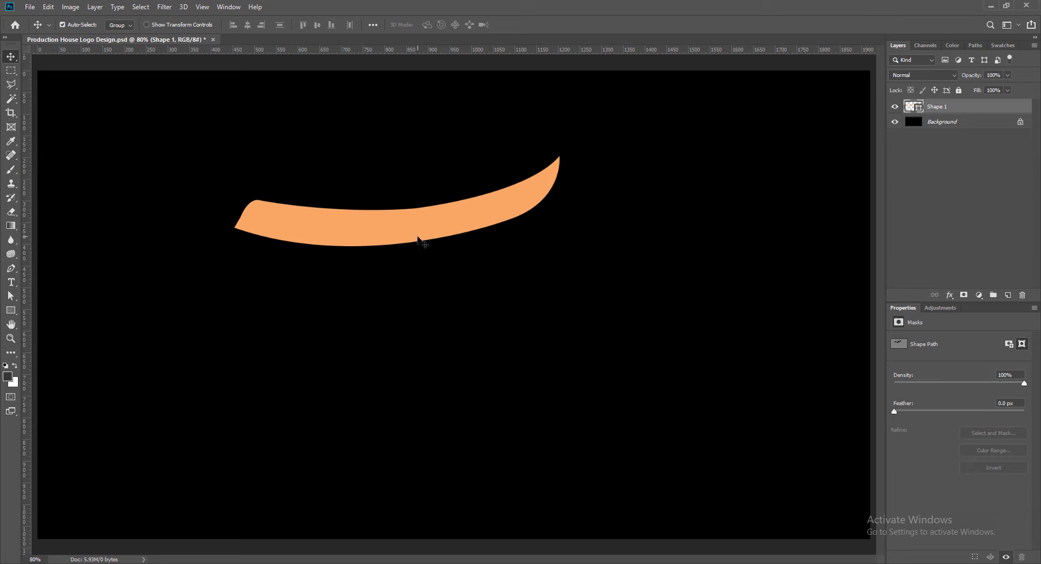
On a new layer, draw the curved left edge of a tall stroke below the band, about 604 px high, with light orange fill
left_click(1008, 295)
left_click(10, 268)
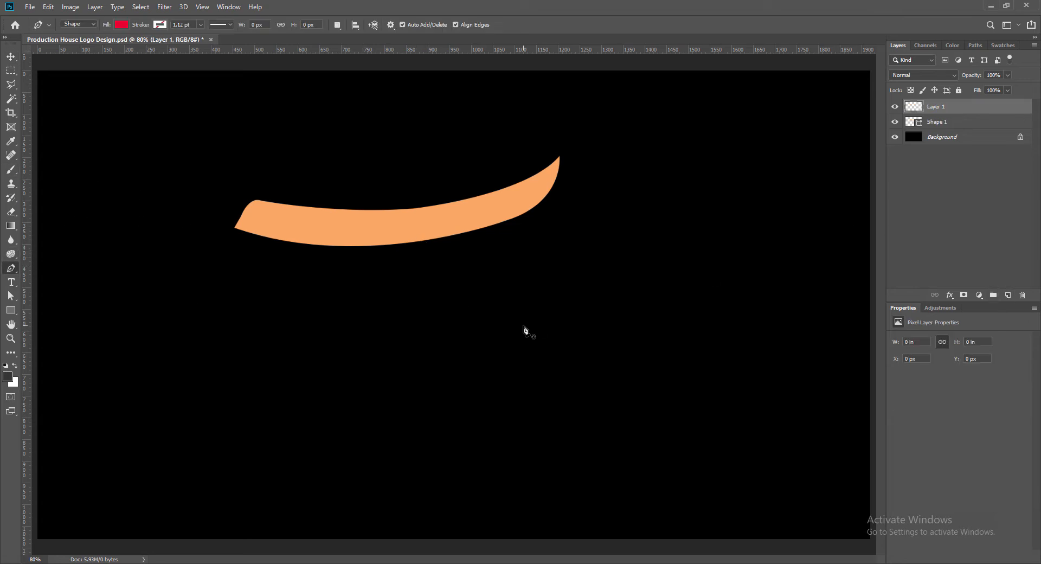
left_click(517, 263)
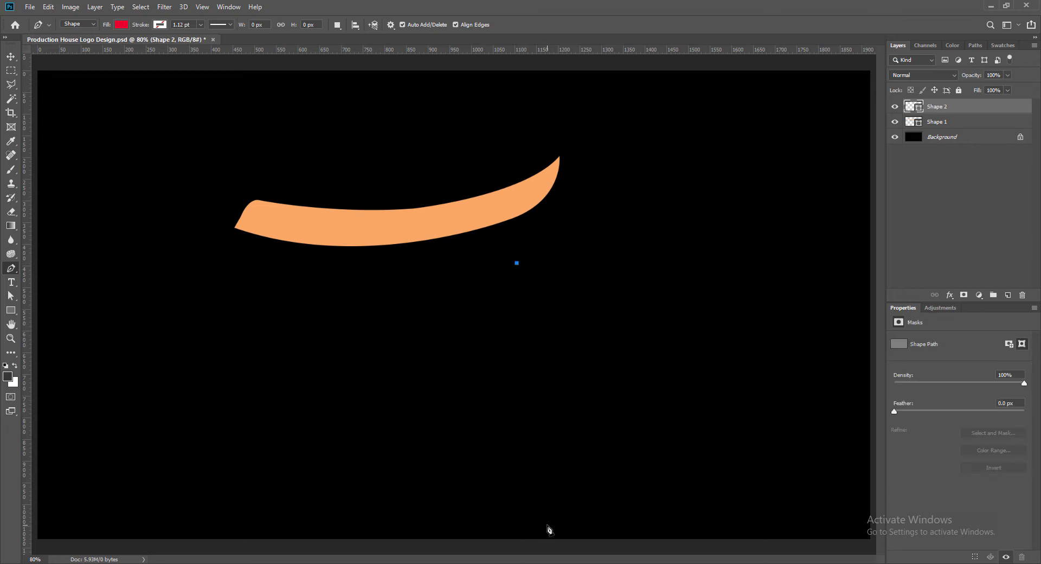
left_click_drag(547, 525, 581, 563)
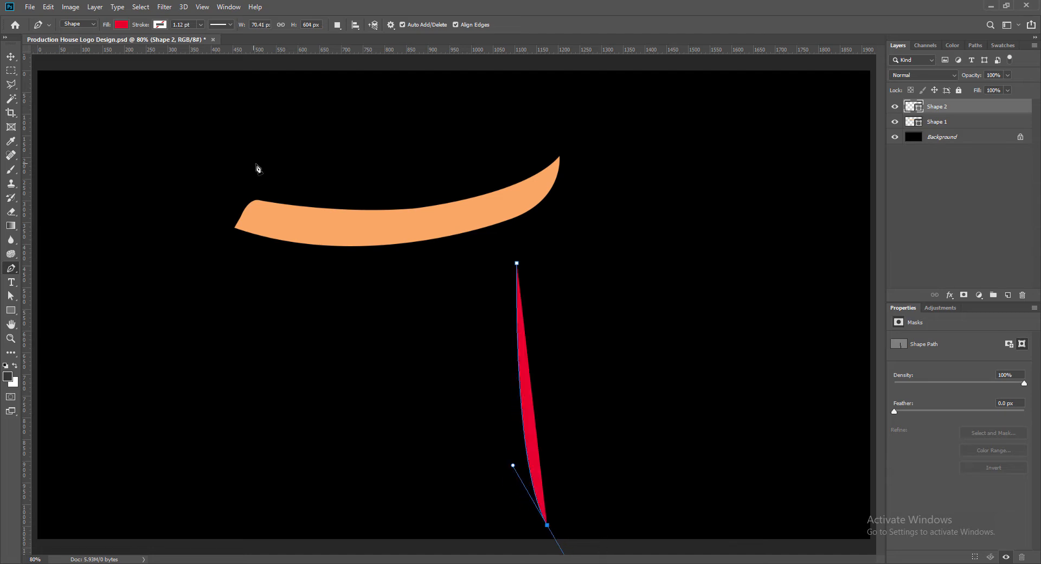
left_click(122, 24)
left_click(91, 131)
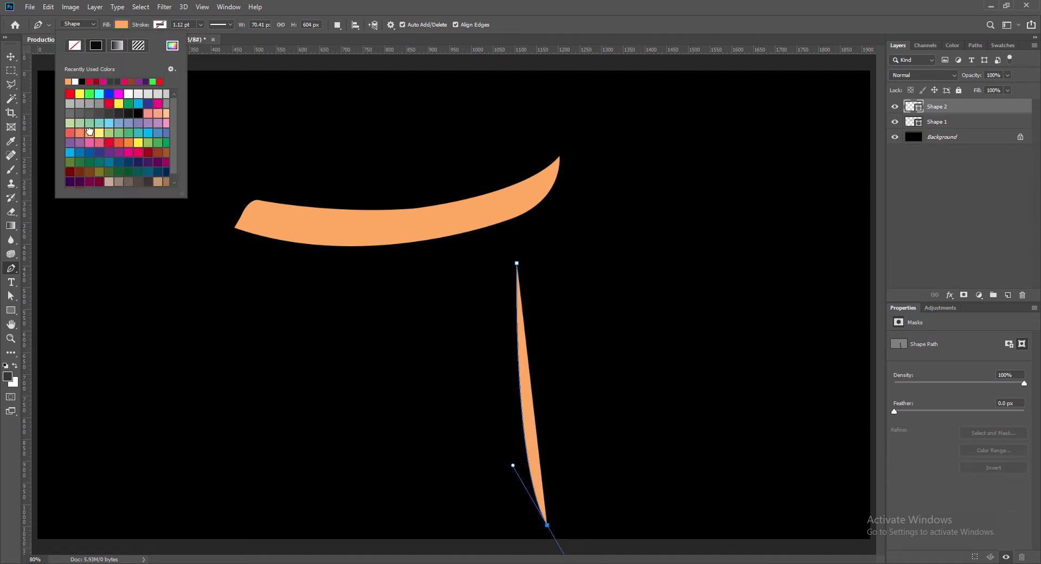
left_click(365, 15)
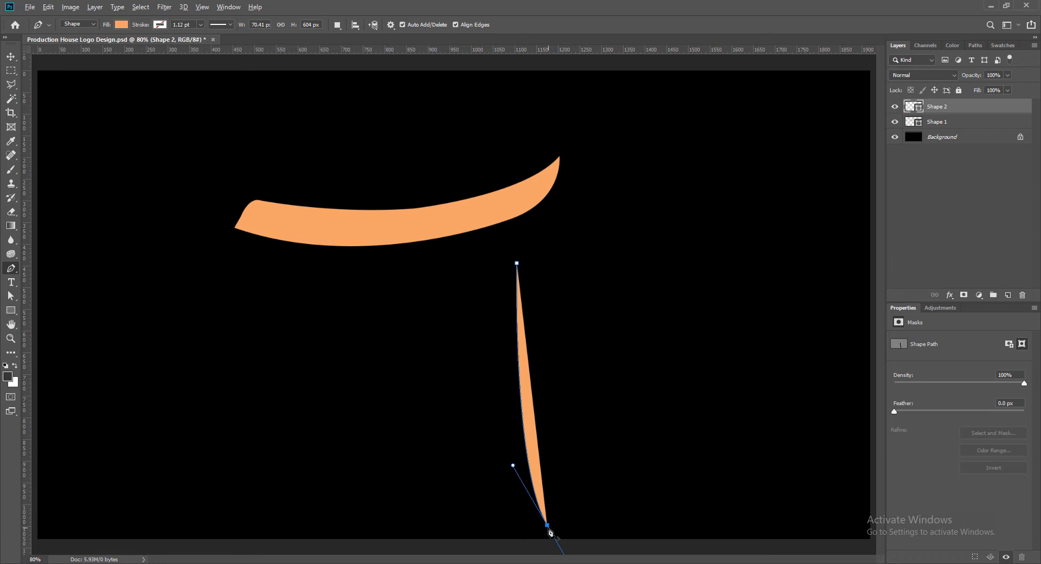
Complete the tall stroke with a rounded lower end and curved right edge, closing it at about 134 px wide and 642 px high
left_click(548, 528)
left_click_drag(575, 512, 585, 503)
left_click(575, 513)
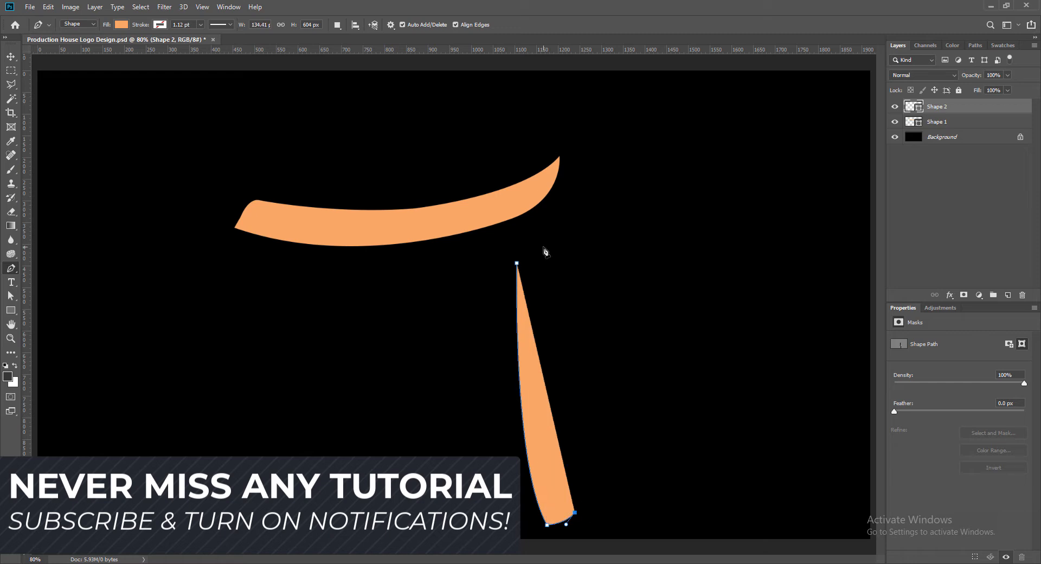
left_click_drag(543, 247, 560, 158)
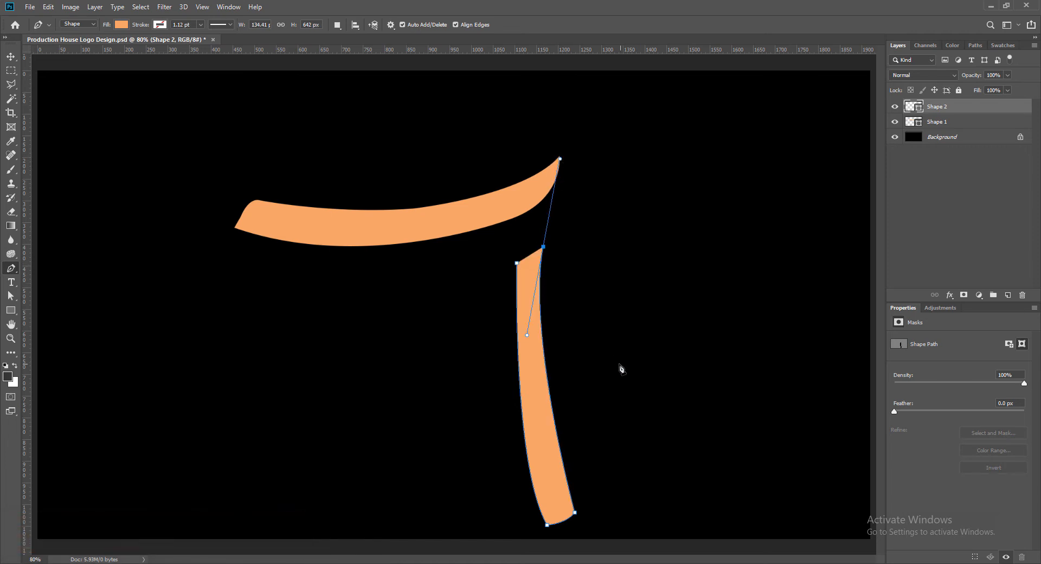
left_click(539, 252)
left_click_drag(517, 263, 502, 267)
Lengthen the curve handle of the tall stroke's upper-right anchor point downward to smooth its right edge
key("a")
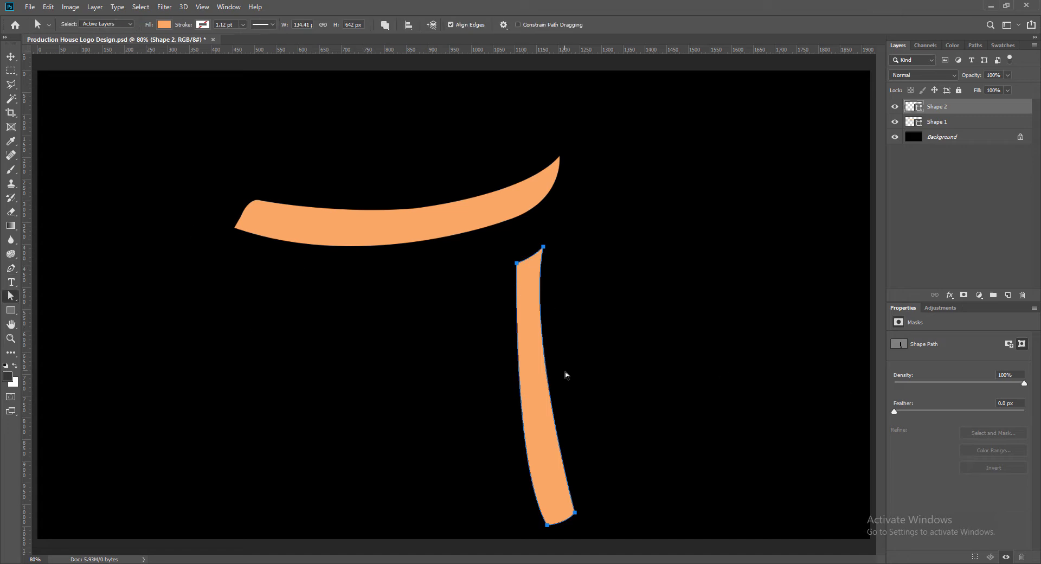
left_click(544, 257)
left_click_drag(529, 335, 539, 376)
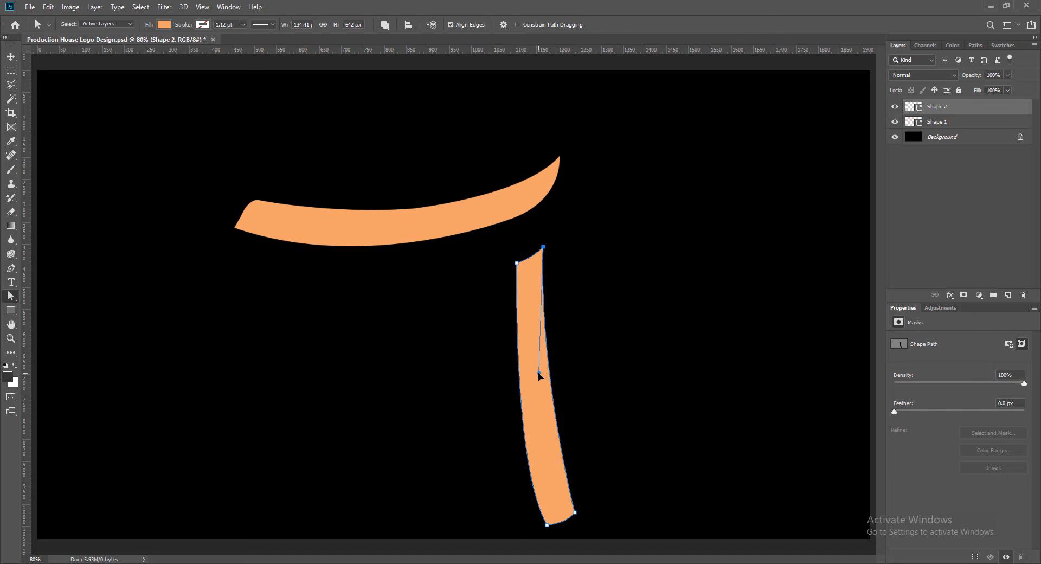
left_click(575, 513)
left_click_drag(540, 376, 537, 376)
left_click(12, 57)
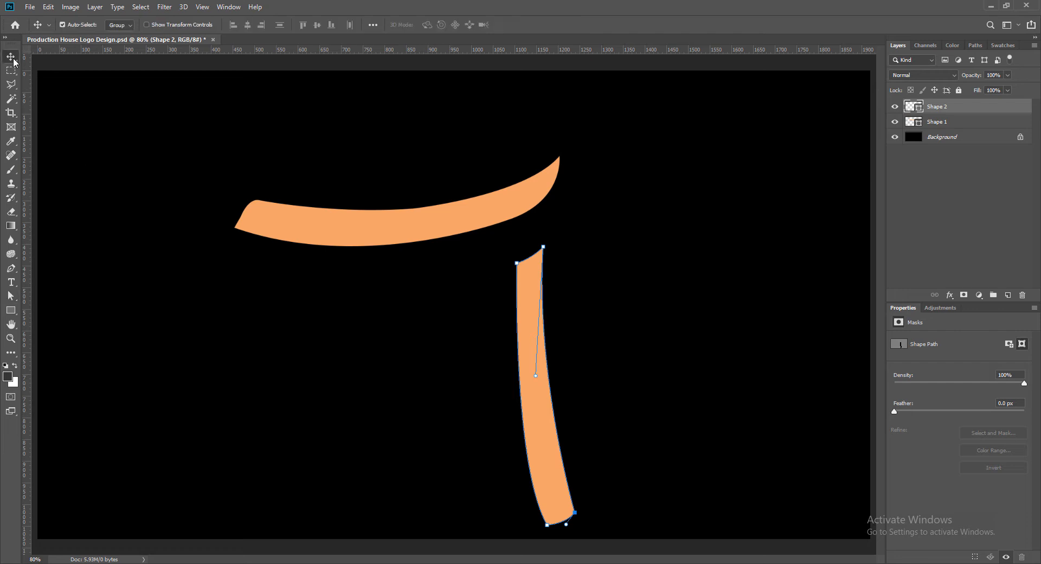
left_click(640, 310)
Pull the curve handle of the tall stroke's lower-left anchor point up and outward to bow its left edge more
key("a")
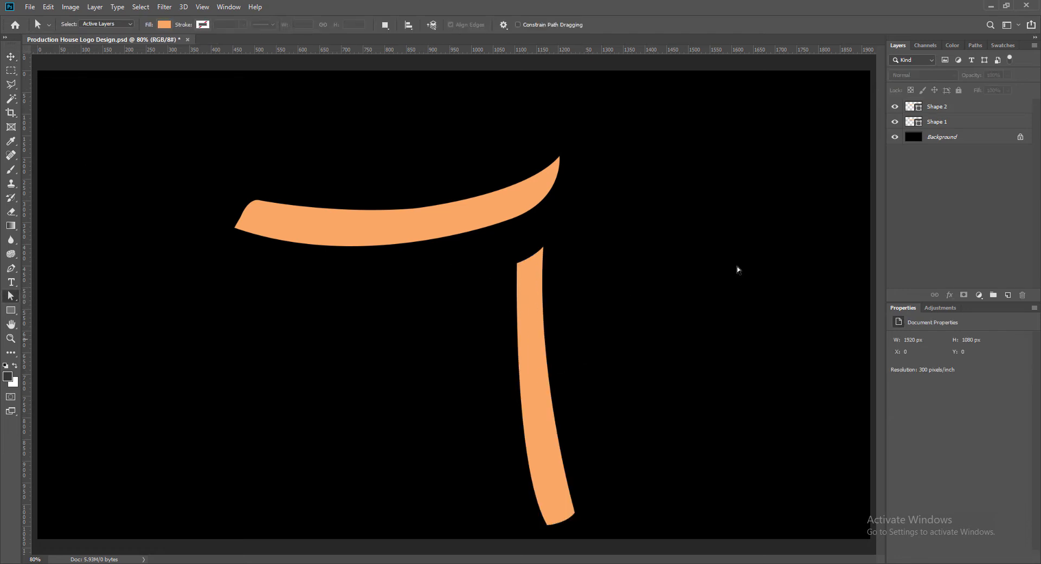
left_click(943, 107)
left_click(526, 357)
left_click(517, 264)
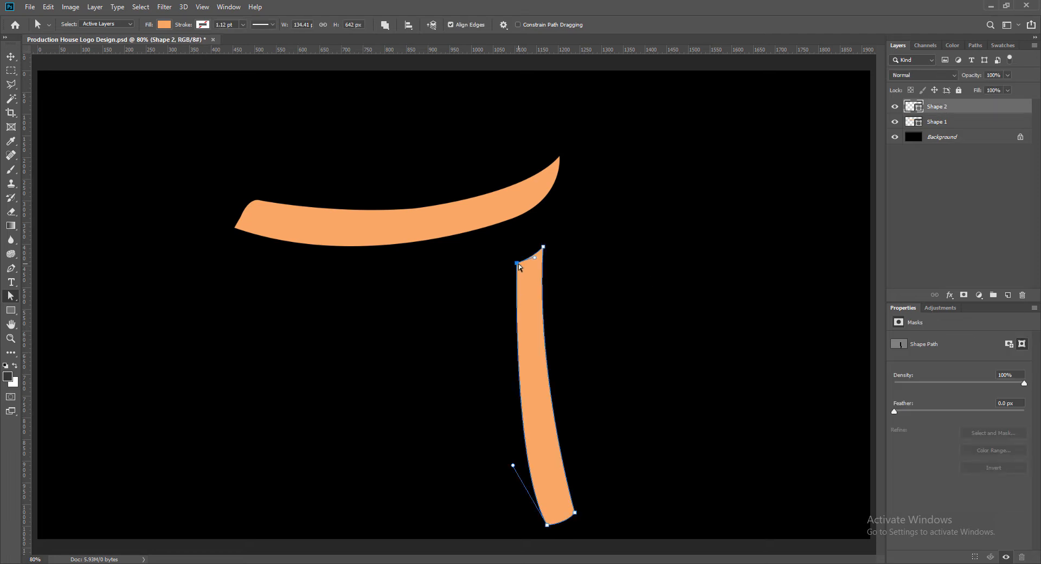
left_click(513, 467)
left_click_drag(514, 467, 507, 448)
key("v")
left_click(697, 358)
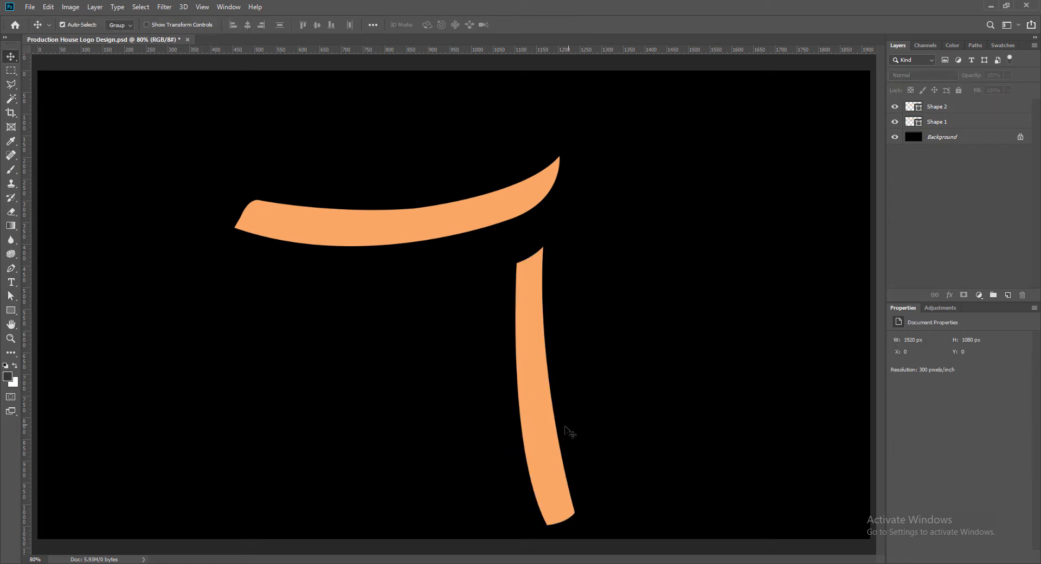
Move the tall stroke under the middle of the band to form a letter T, and save the document
left_click(542, 446)
left_click_drag(548, 432, 416, 382)
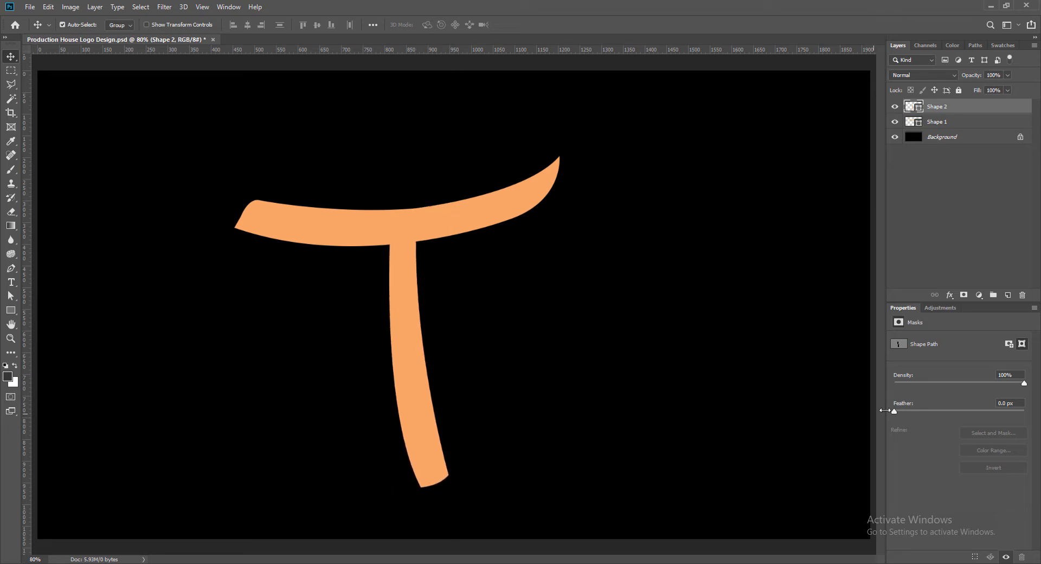
key("ctrl+s")
Group the two shapes as T, move the group toward the canvas's upper-left corner, and save
left_click(407, 220, "shift")
key("ctrl+g")
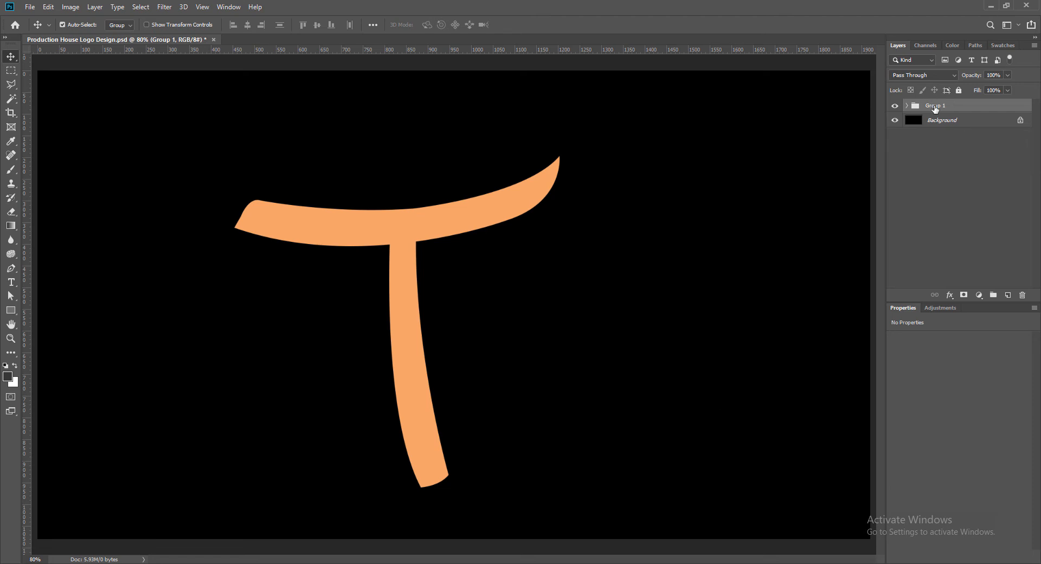
double_click(938, 107)
type("T")
key("Return")
left_click_drag(402, 235, 279, 193)
key("ctrl+s")
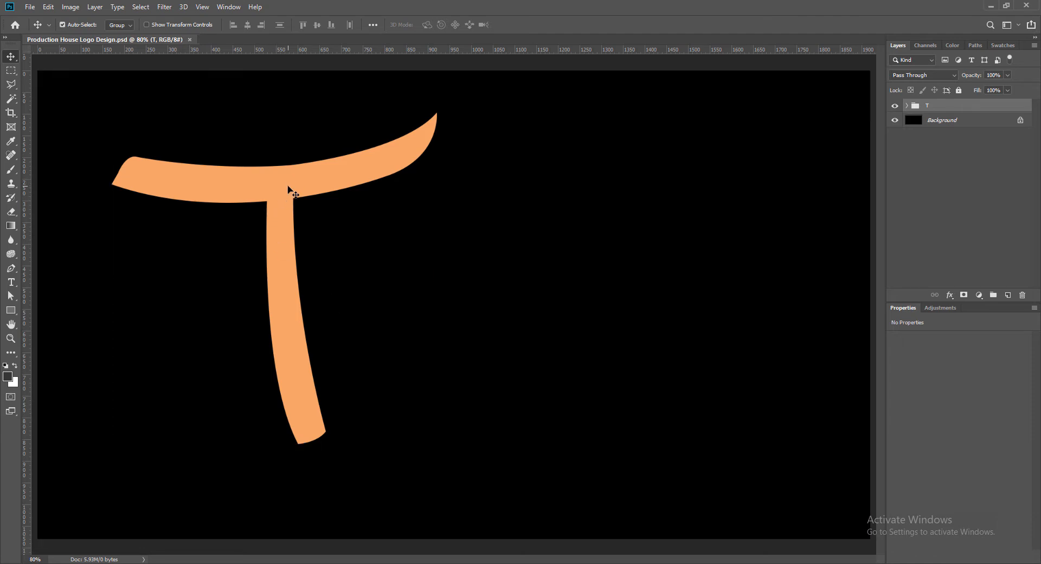
Scale the T group to about 107.40%, tilt it counterclockwise on the canvas, and save
key("ctrl+t")
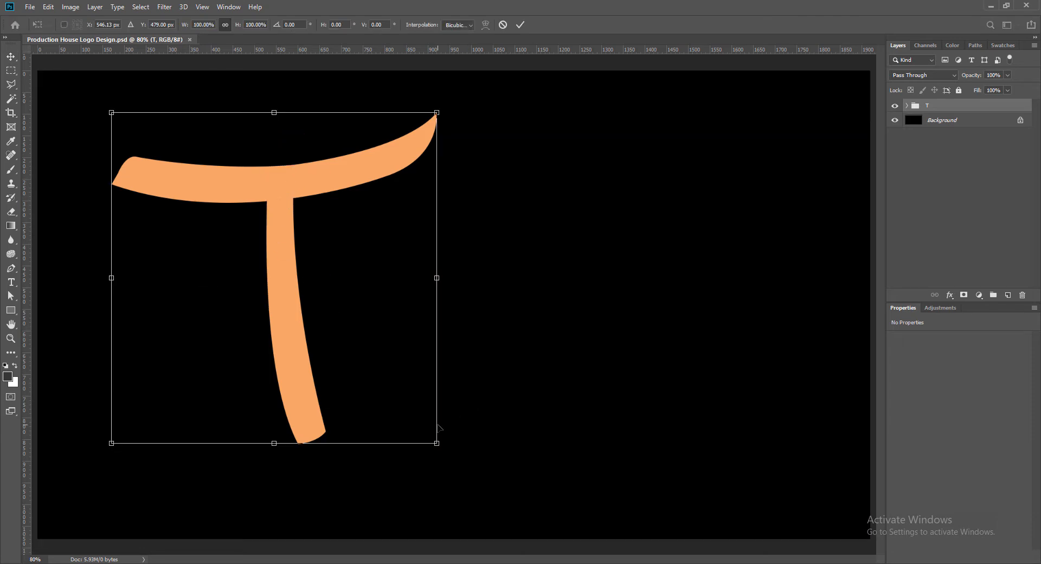
left_click_drag(437, 445, 449, 457)
left_click_drag(449, 284, 460, 284)
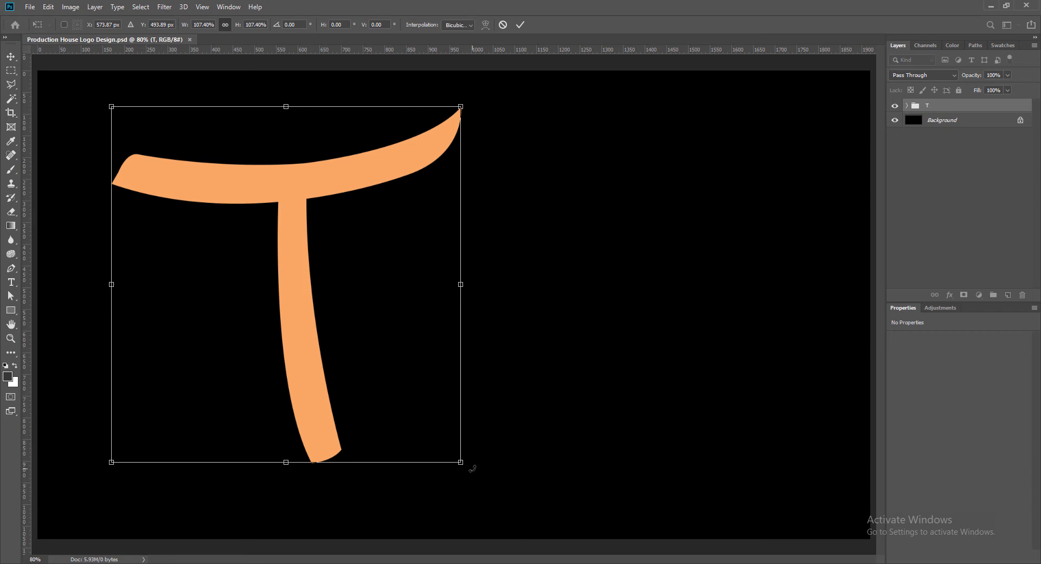
left_click_drag(472, 468, 514, 417)
key("Return")
left_click_drag(282, 188, 272, 211)
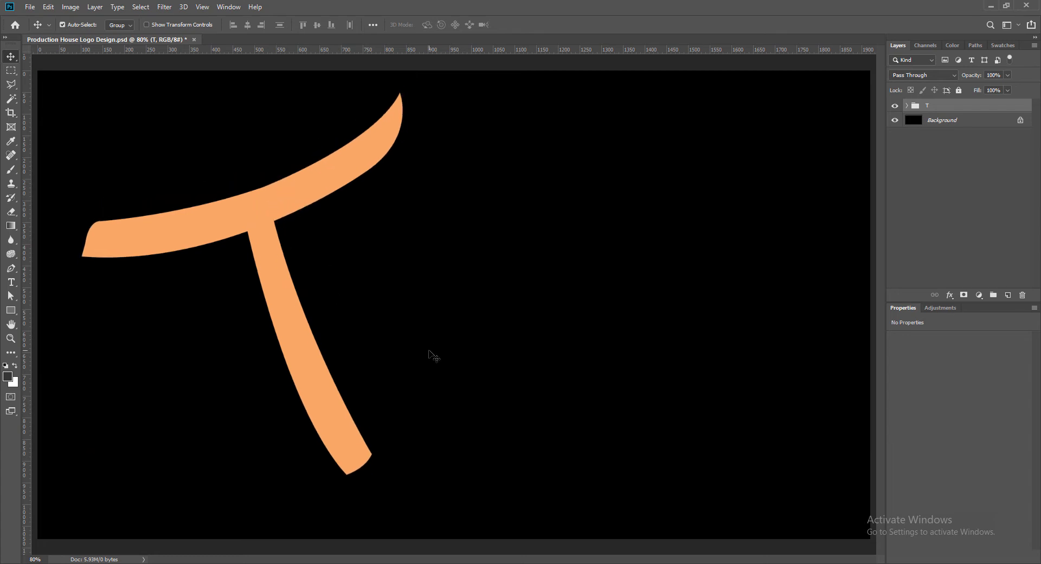
key("ctrl+s")
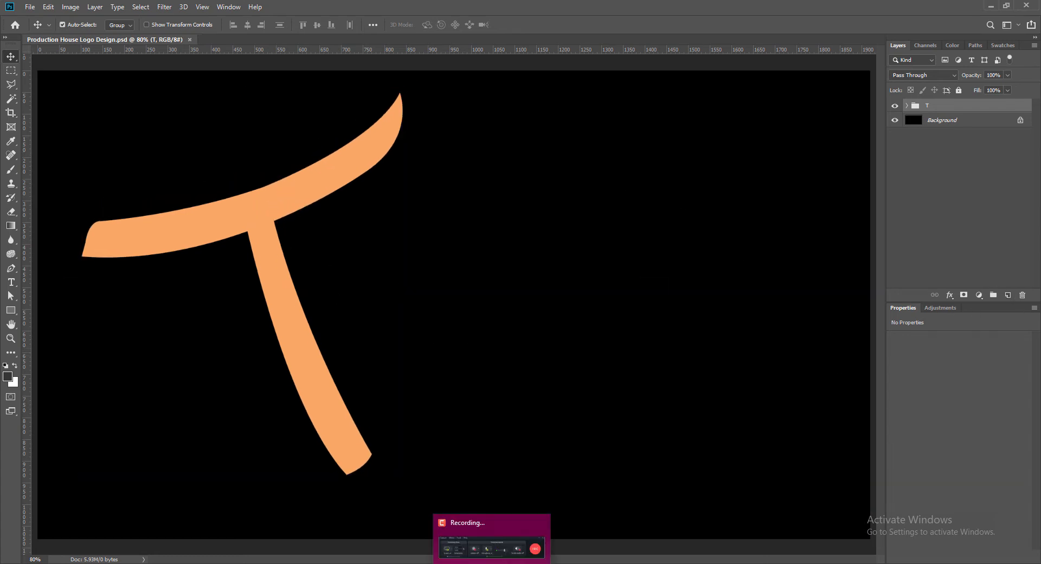
On a new layer, draw a light orange slanted stroke with rounded ends beside the T, about 187 px wide and 796 px high, and save
left_click(1008, 295)
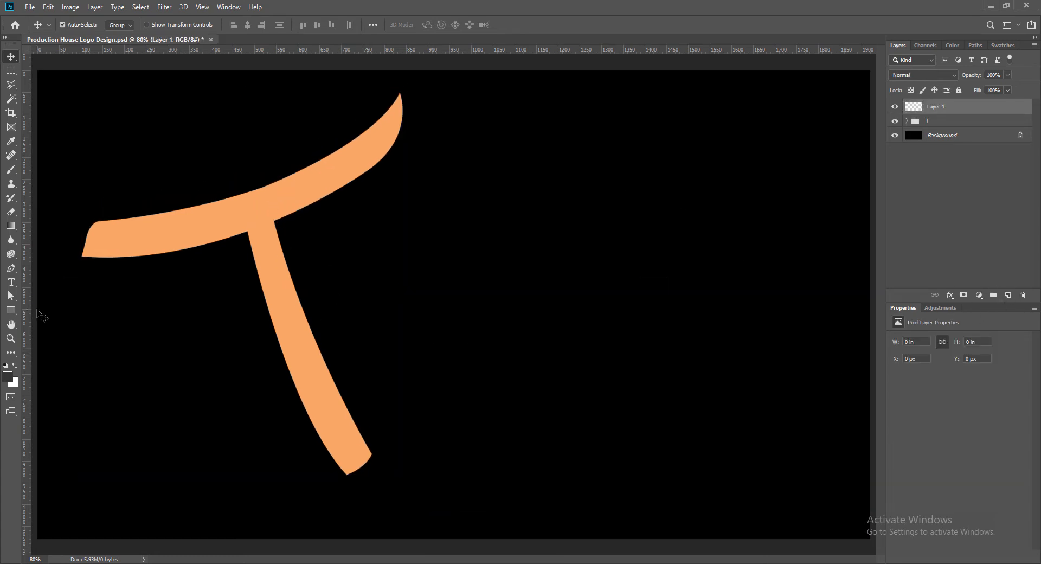
left_click(11, 268)
left_click(124, 25)
left_click(88, 135)
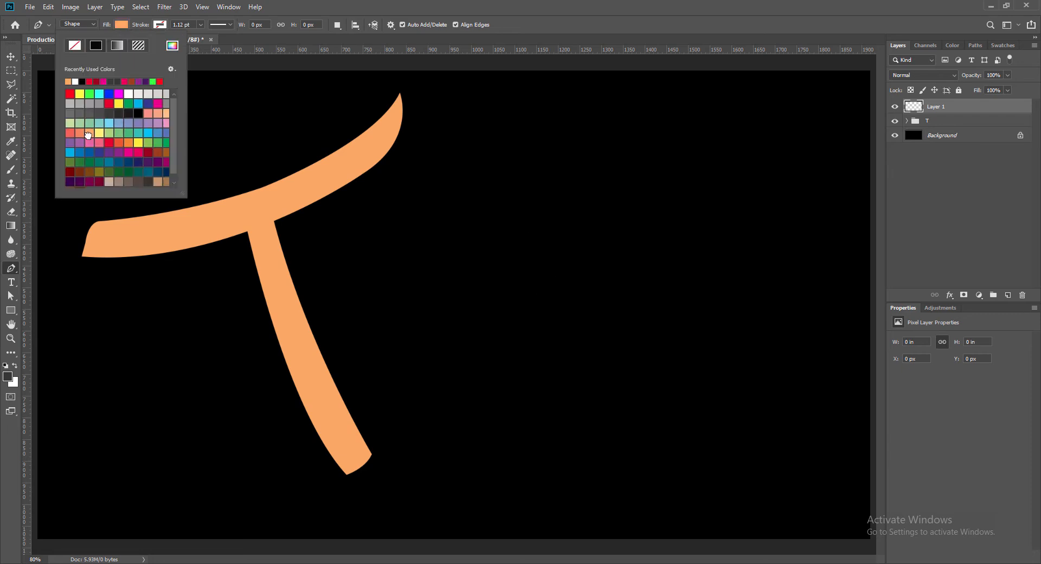
key("Return")
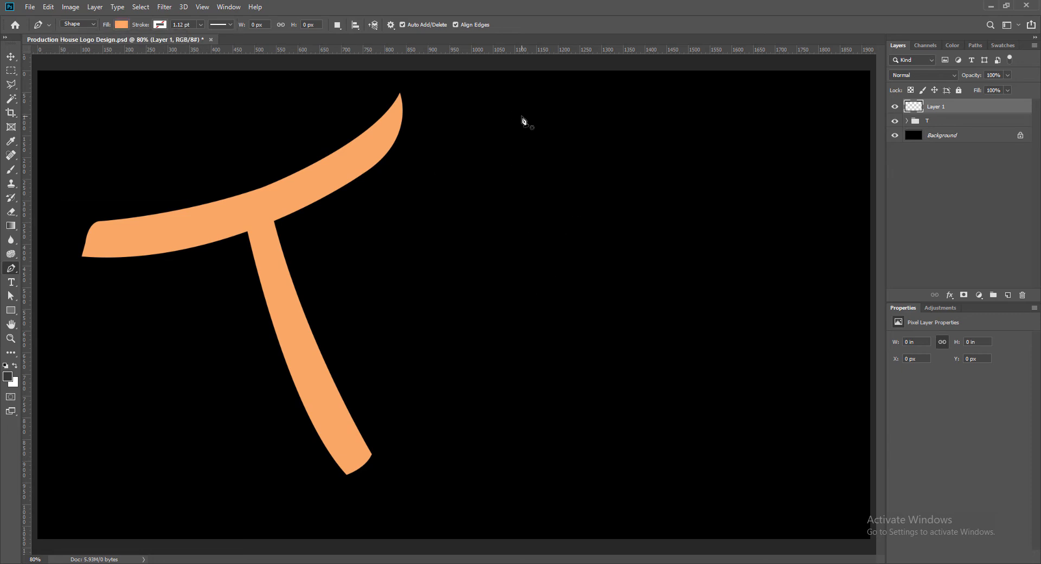
left_click(521, 116)
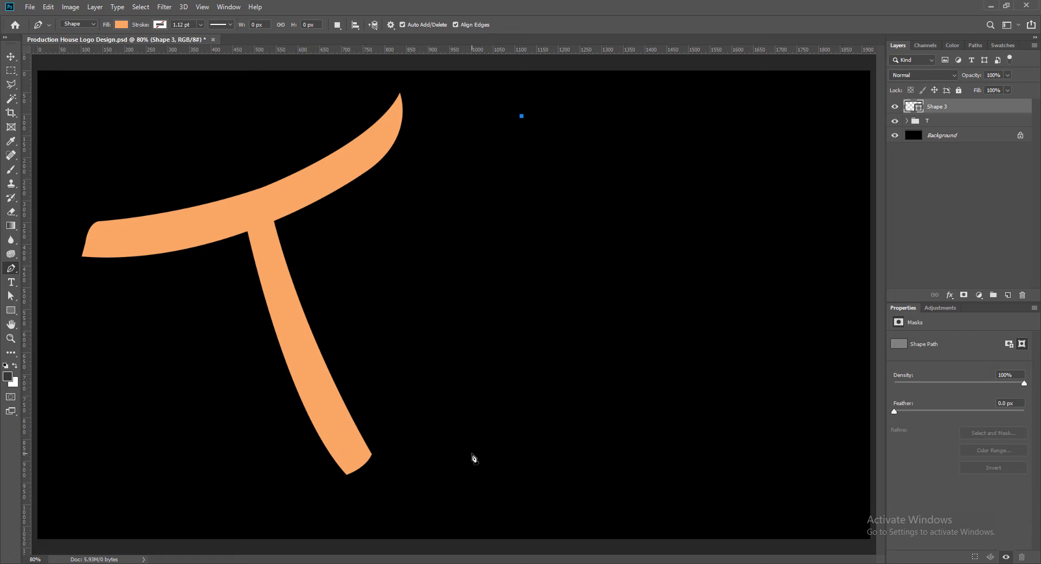
left_click(471, 453)
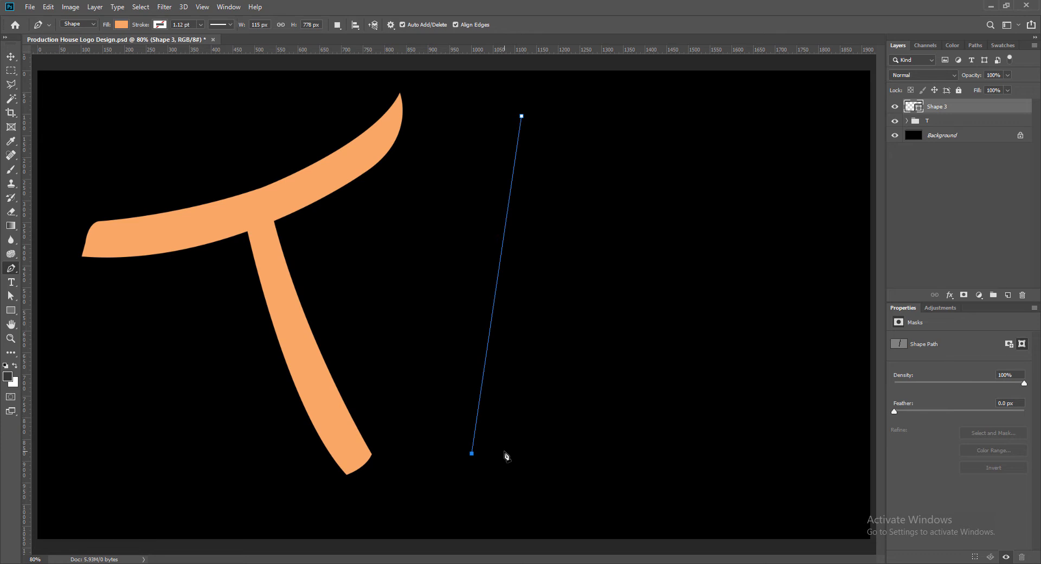
left_click_drag(504, 452, 521, 445)
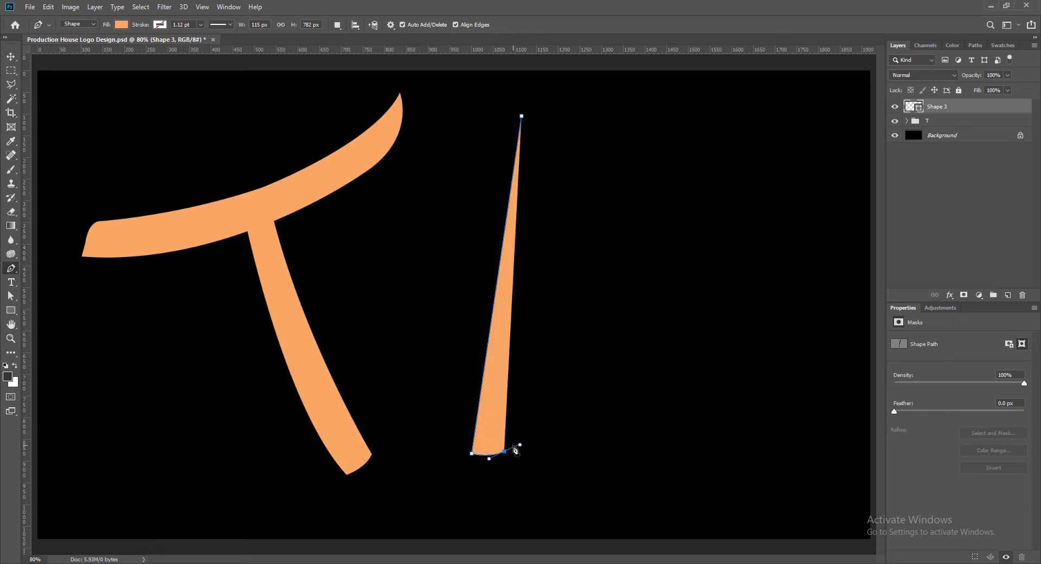
left_click(506, 453, "alt")
left_click(553, 111)
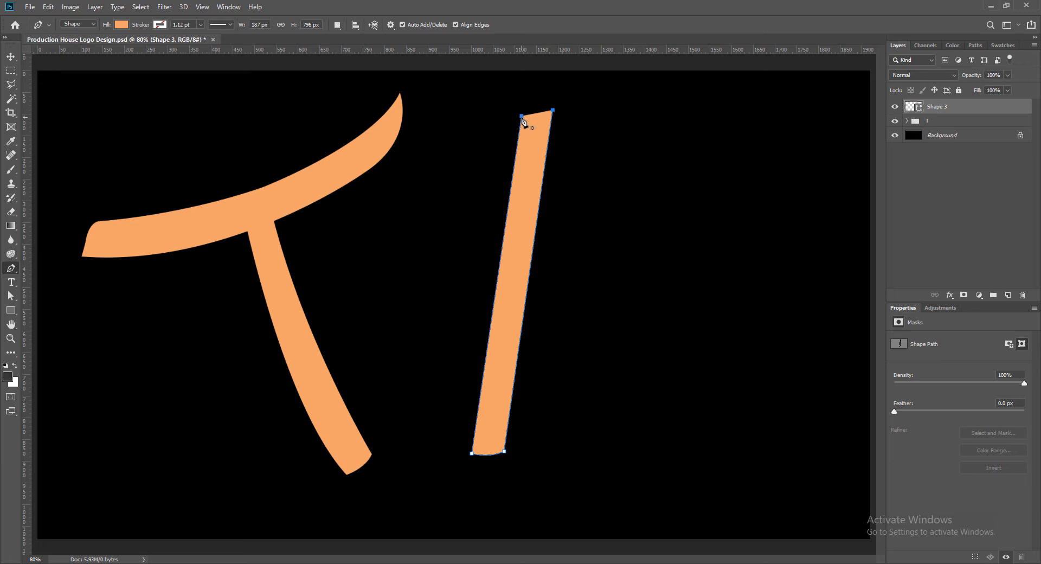
left_click_drag(522, 115, 508, 126)
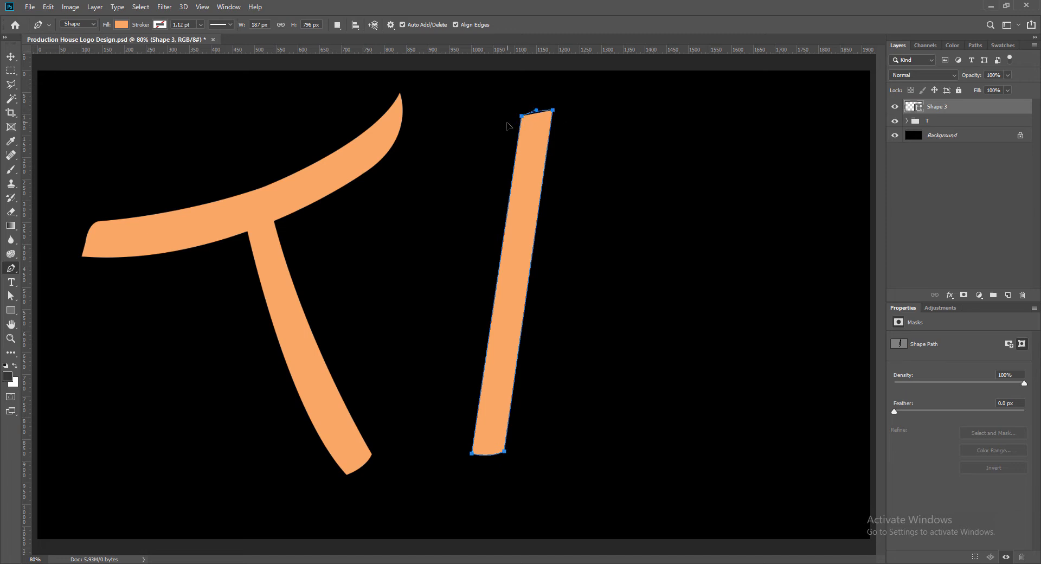
left_click(12, 59)
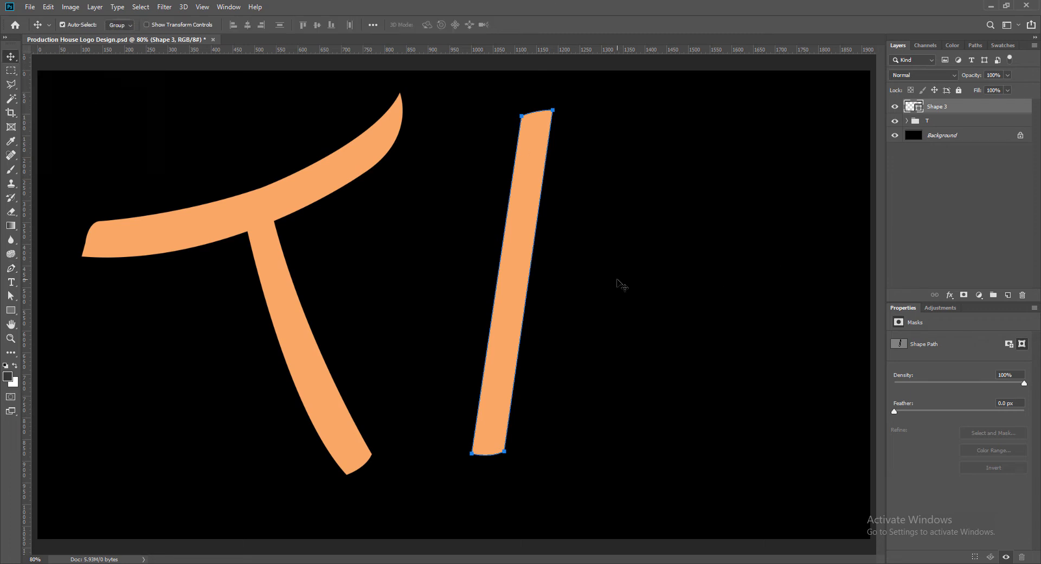
key("ctrl+s")
left_click(515, 293)
On a new layer, draw a crescent-shaped D bowl beside the slanted stroke, about 349 px wide and 781 px high, and save
left_click(11, 268)
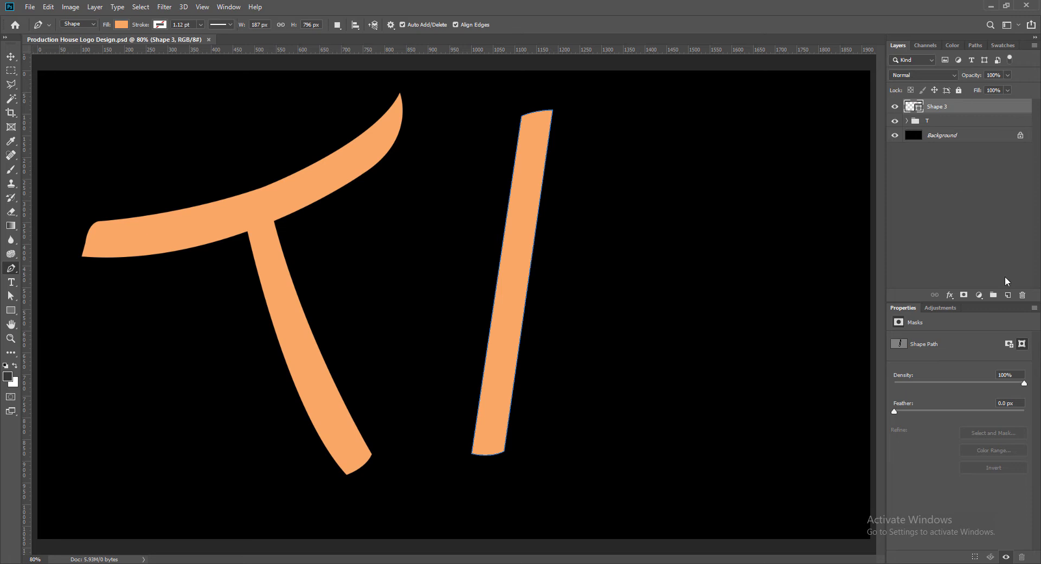
left_click(1009, 295)
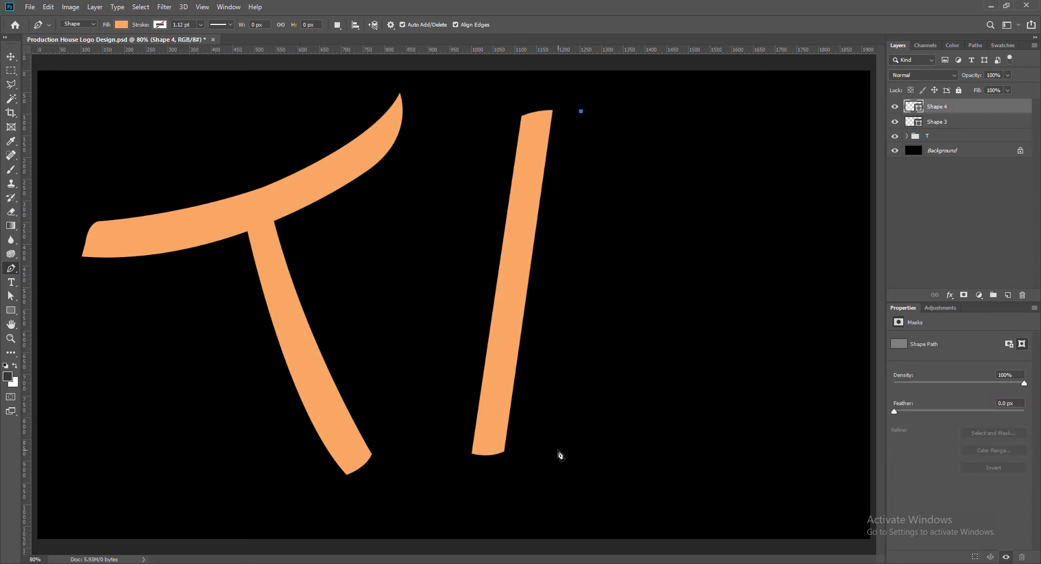
left_click_drag(558, 450, 234, 563)
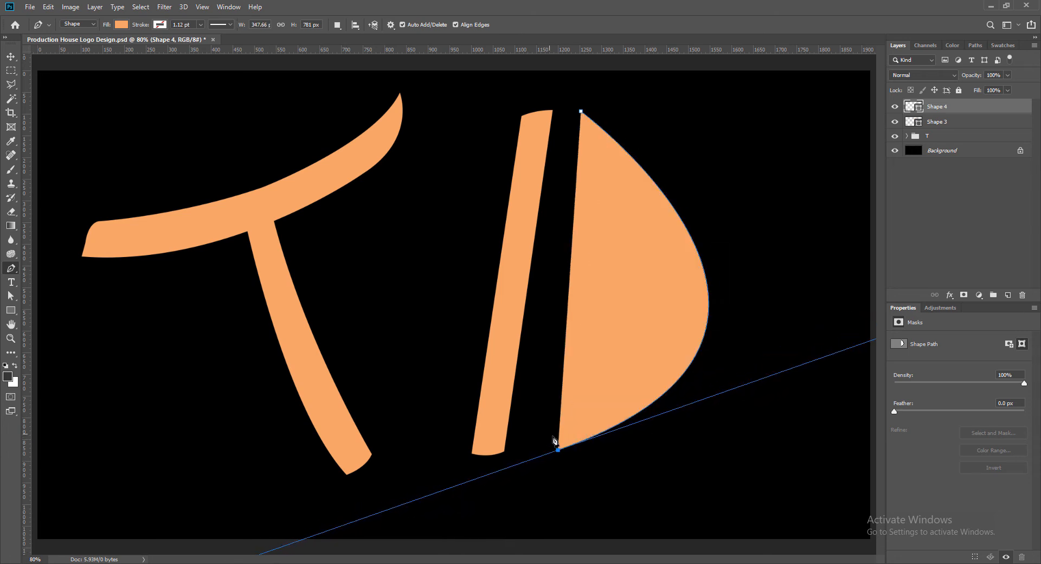
left_click(558, 452)
left_click_drag(559, 419, 564, 405)
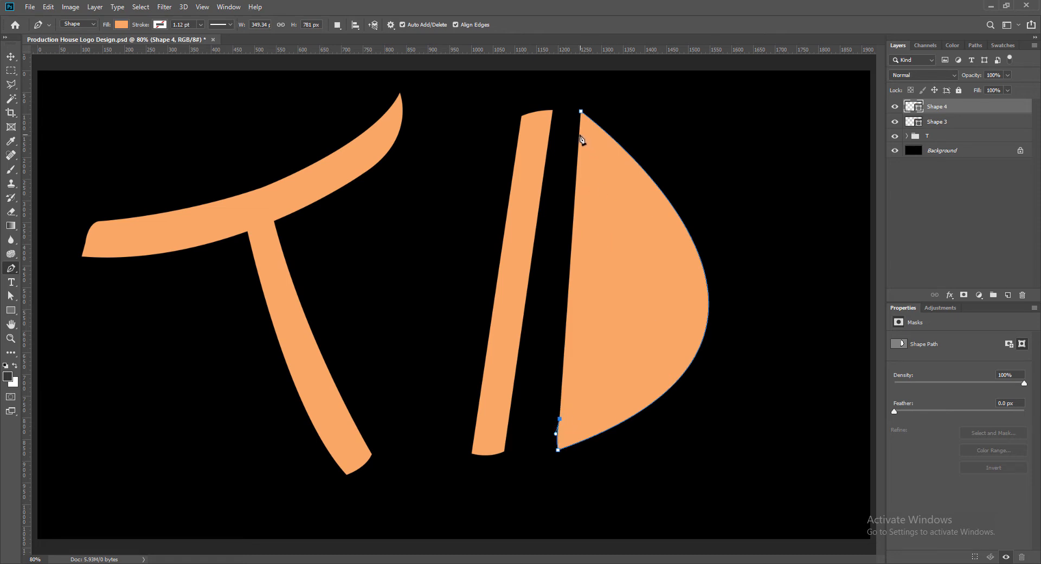
left_click_drag(574, 135, 393, 9)
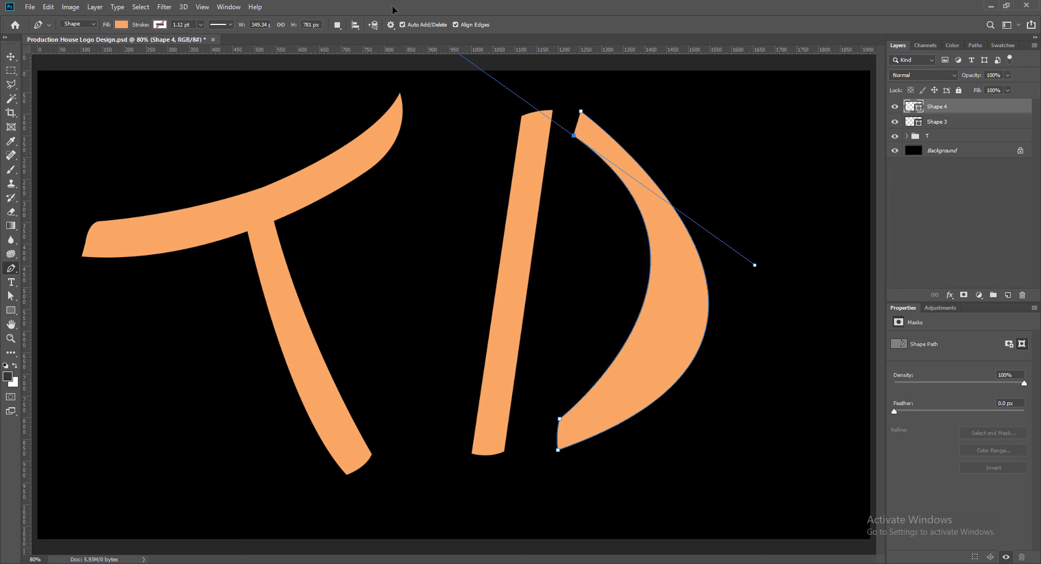
left_click(574, 136)
left_click(581, 112)
left_click(11, 299)
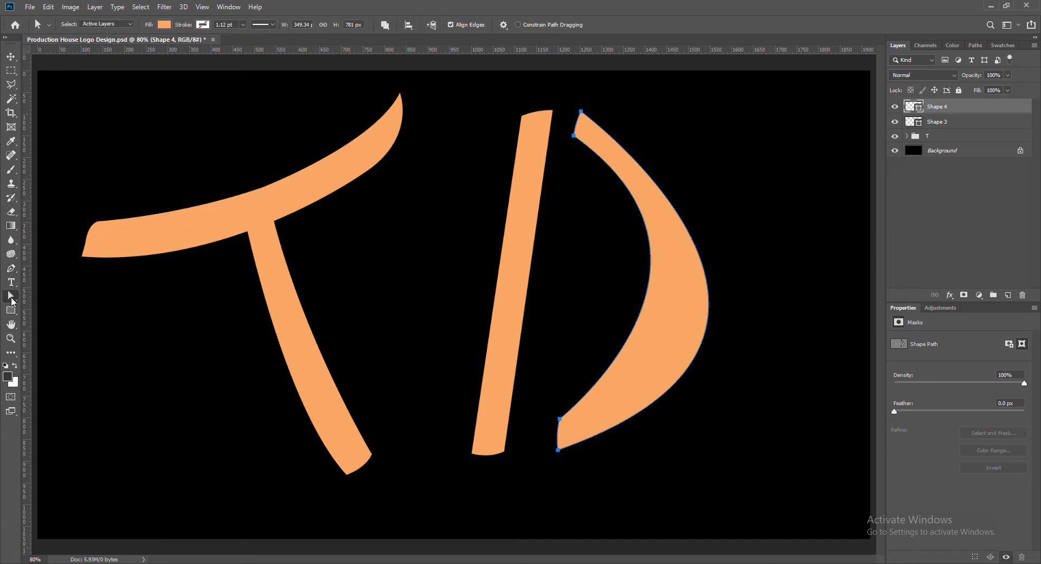
key("ctrl+s")
Extend the bowl's inner curve handle to even its thickness, and shift its two upper anchor points toward the slanted stroke
left_click(574, 136)
left_click_drag(756, 267, 809, 335)
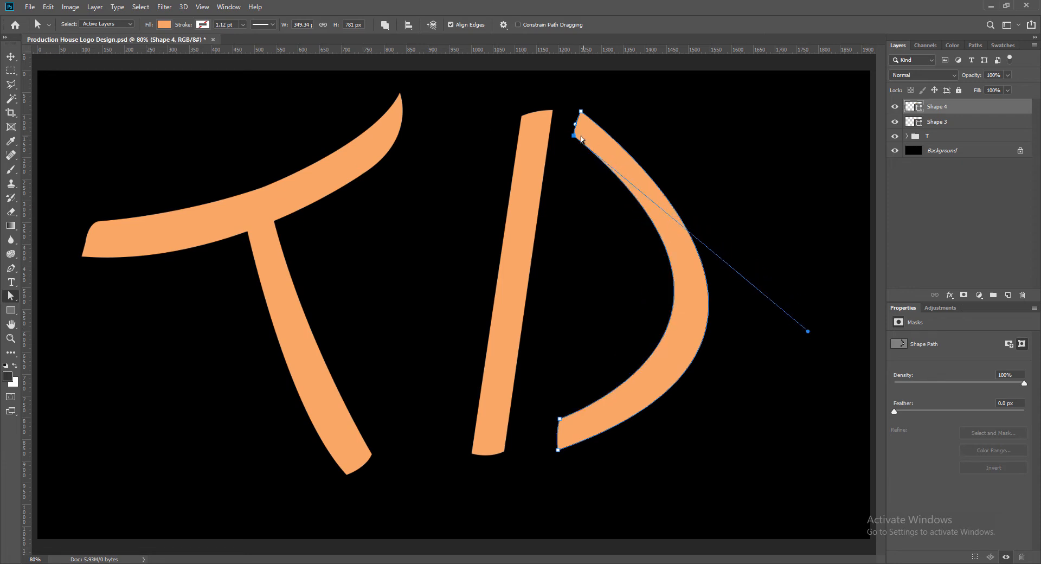
left_click_drag(575, 138, 560, 122)
left_click(581, 112)
left_click(560, 420)
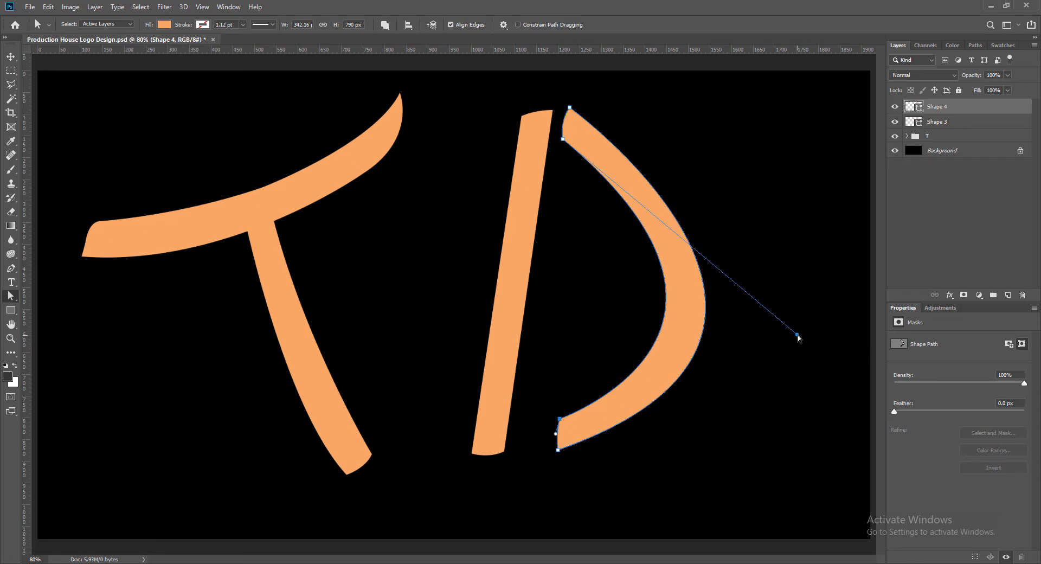
mouse_move(798, 338)
left_mouse_down()
mouse_move(789, 348)
mouse_move(800, 347)
left_mouse_up()
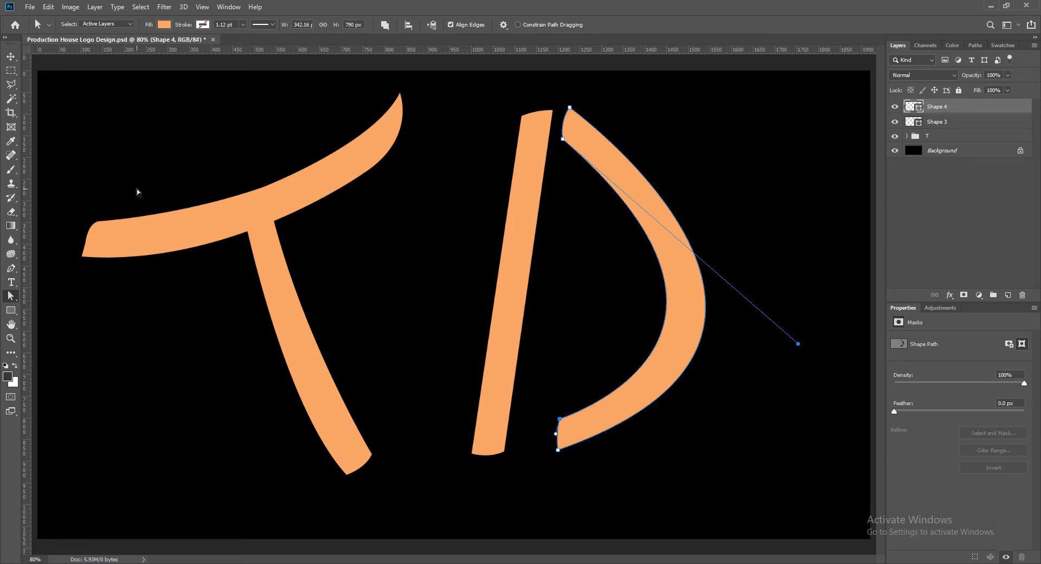
left_click(10, 57)
left_click(781, 400)
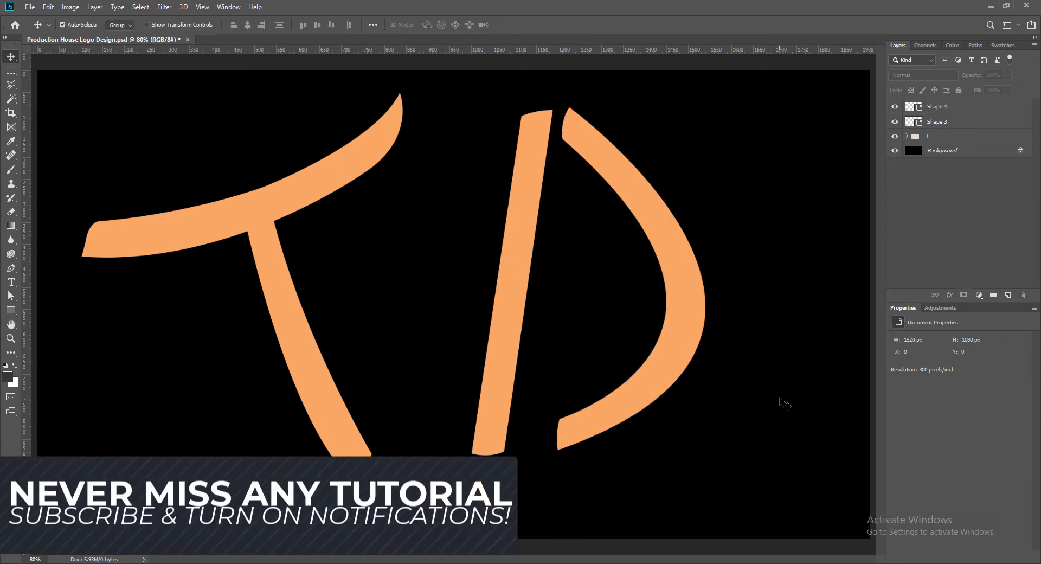
Move the D bowl over the slanted stroke and stretch it to about 119.24% width and 100.76% height
left_click(672, 287)
left_click_drag(690, 293, 656, 297)
key("ctrl+t")
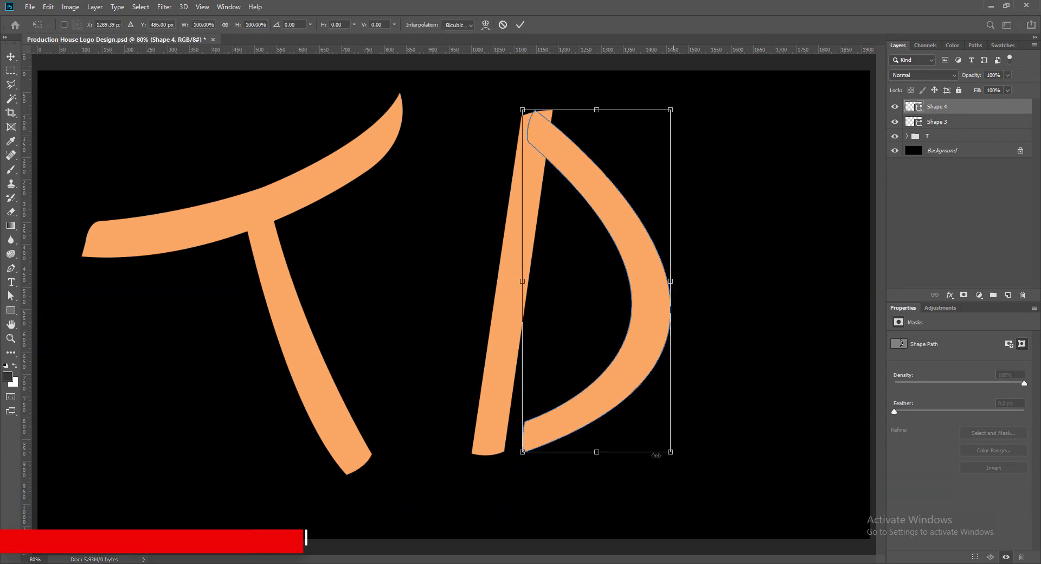
left_click_drag(671, 453, 699, 455)
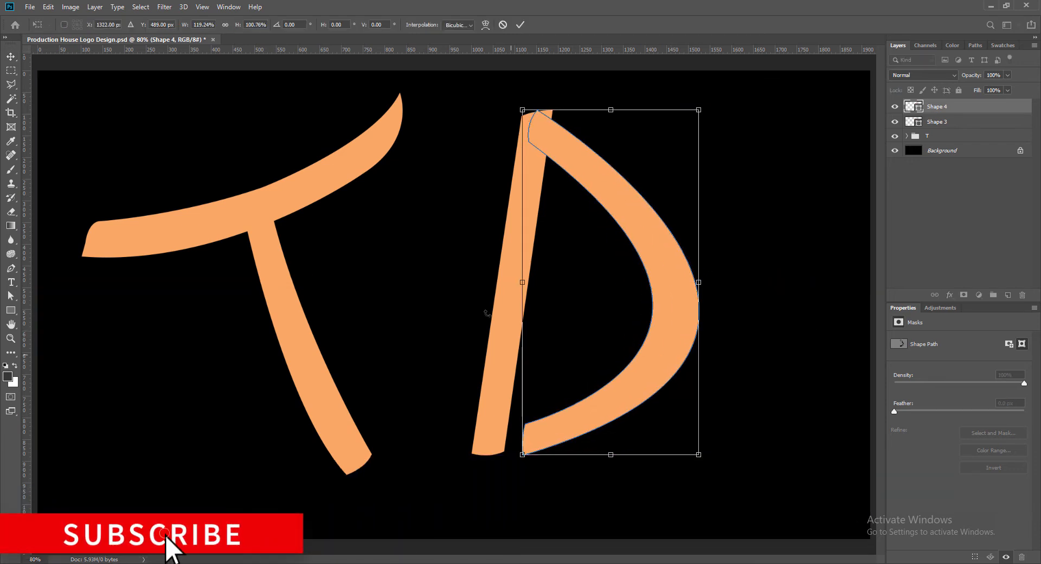
Skew the D bowl, pulling its lower end toward the slanted stroke's base and lowering its upper end slightly
right_click(567, 431)
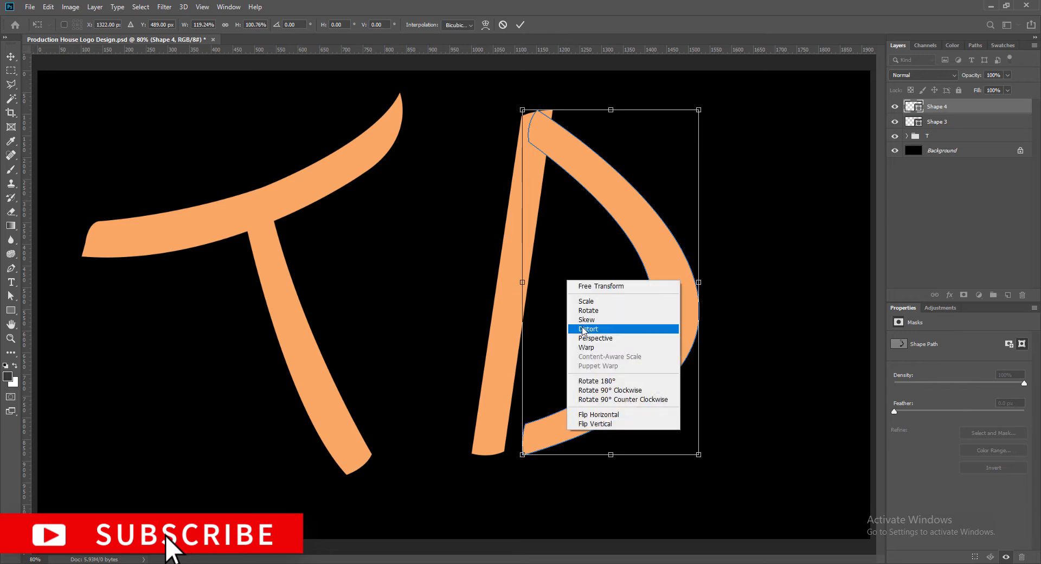
left_click(587, 320)
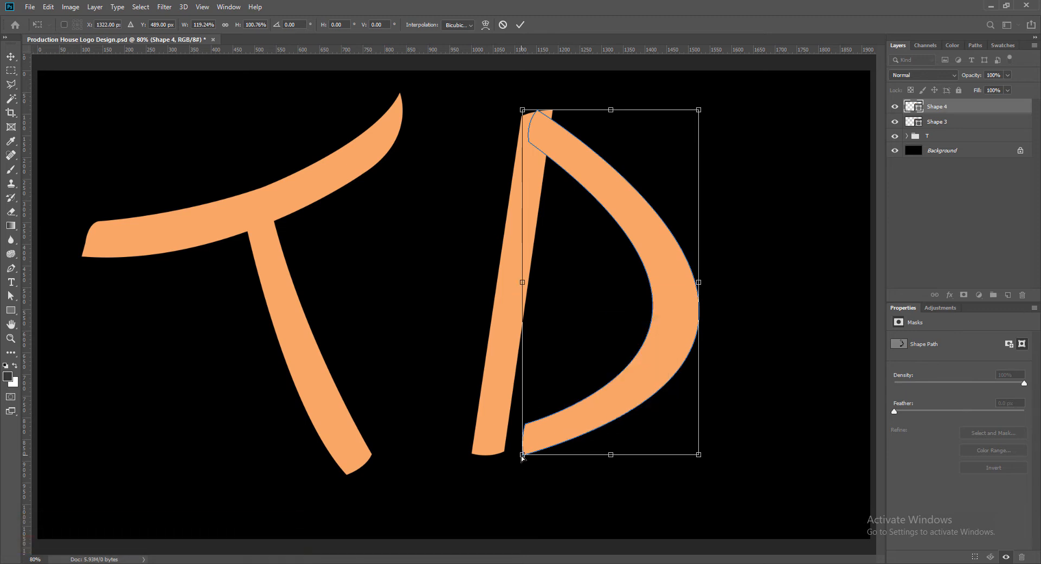
left_click_drag(523, 455, 512, 454)
left_click_drag(605, 455, 605, 456)
left_click_drag(523, 112, 516, 122)
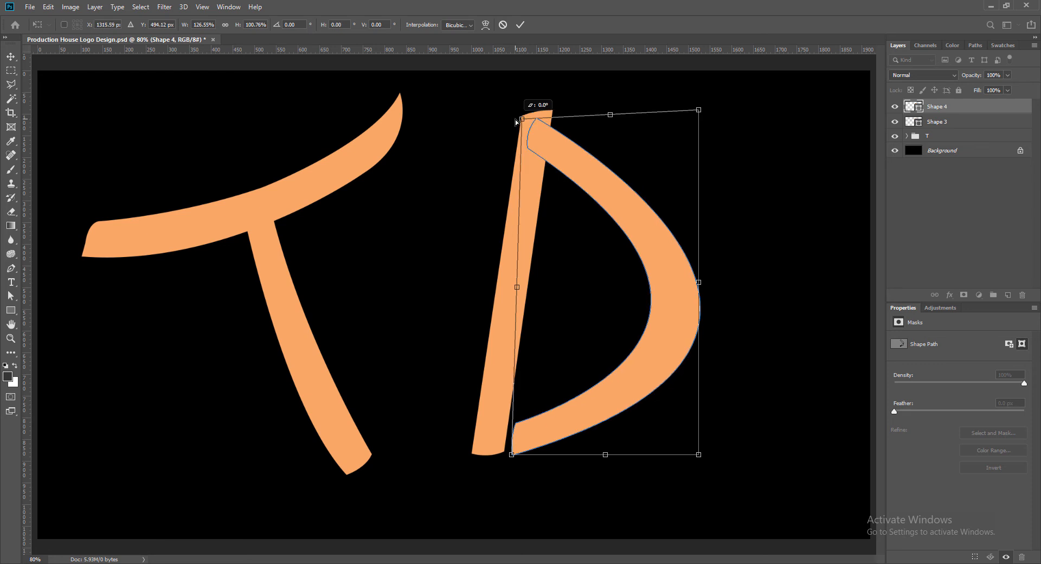
key("Return")
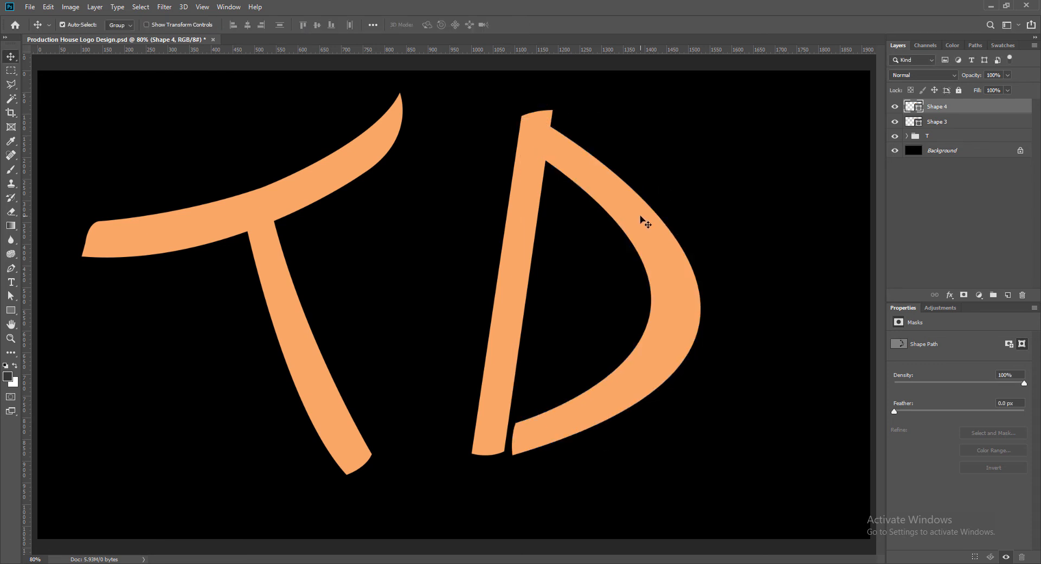
Stretch the D bowl slightly taller by raising its upper edge
key("ctrl+t")
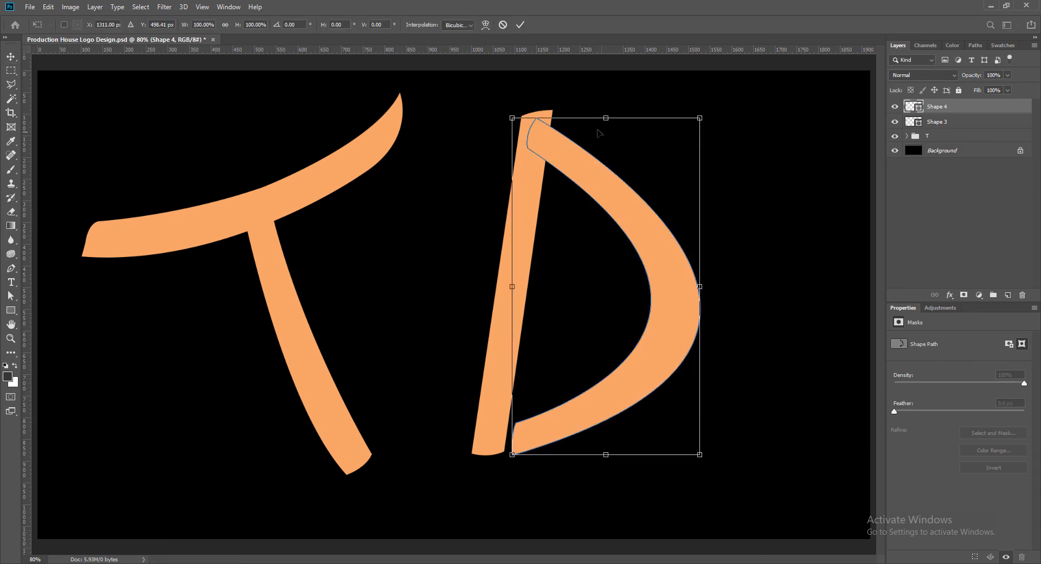
left_click_drag(570, 118, 570, 113)
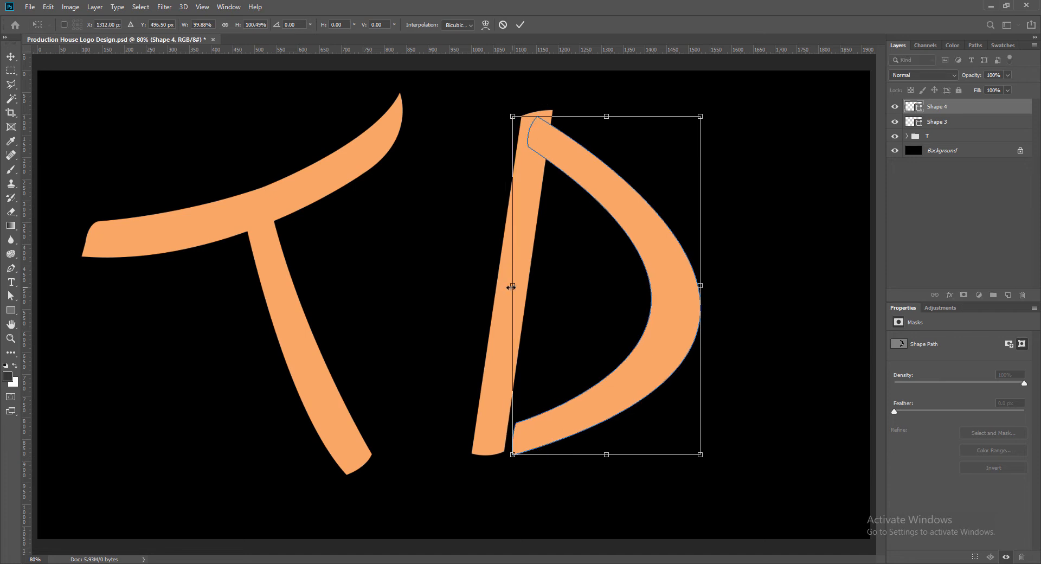
left_click_drag(511, 287, 510, 287)
left_click_drag(608, 113, 607, 114)
left_click(519, 25)
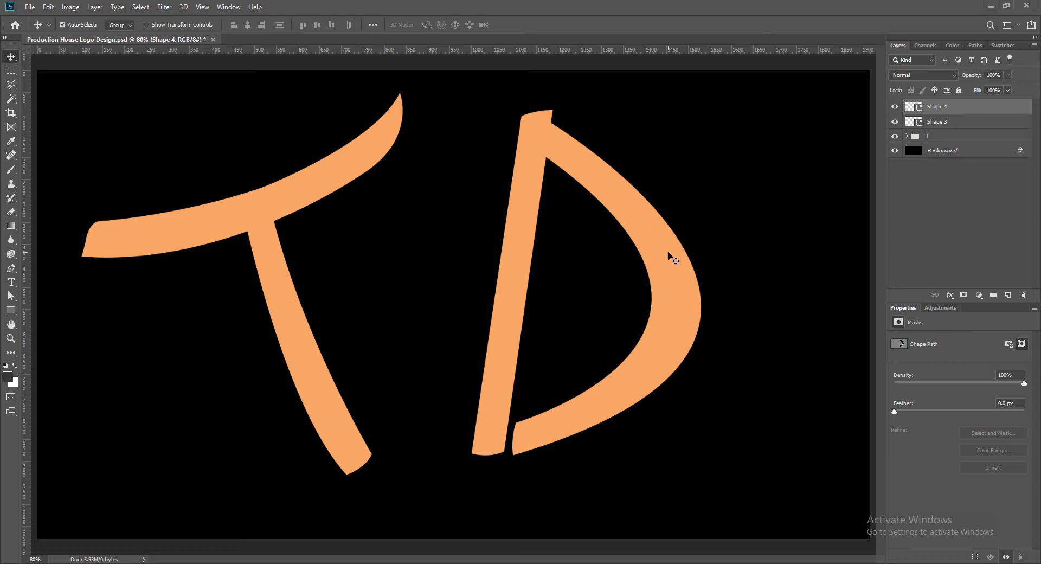
Nudge the D bowl up until its upper end pokes just above the slanted stroke's tip
key("Up")
key("Up")
key("Up")
key("Up")
key("Up")
key("Up")
key("Up")
key("Up")
key("Up")
key("Up")
key("Up")
key("Up")
key("Up")
key("Up")
key("Up")
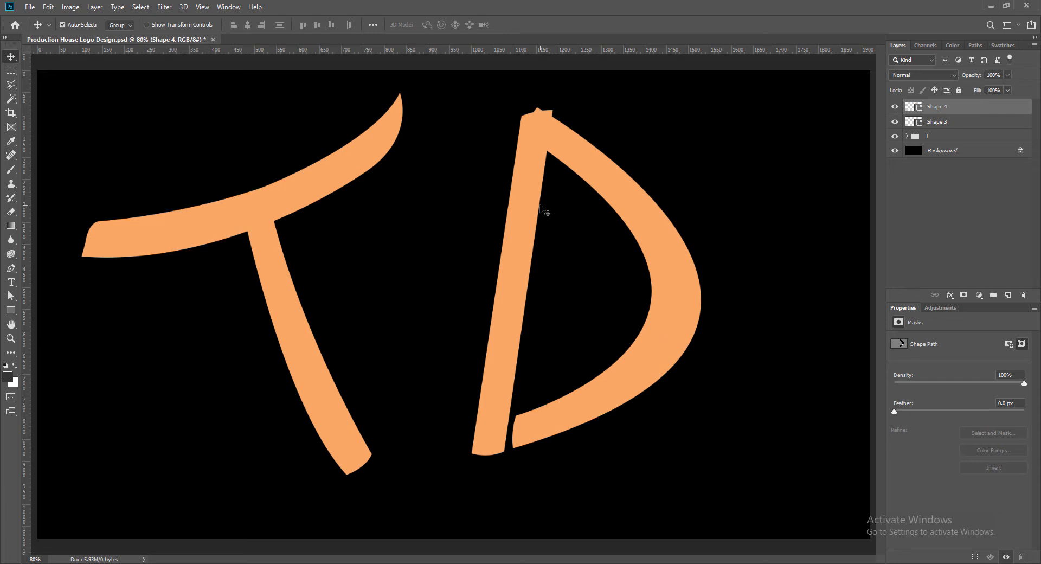
Distort the D bowl so its upper curve bulges up and outward while its upper end sits inside the slanted stroke
key("ctrl+t")
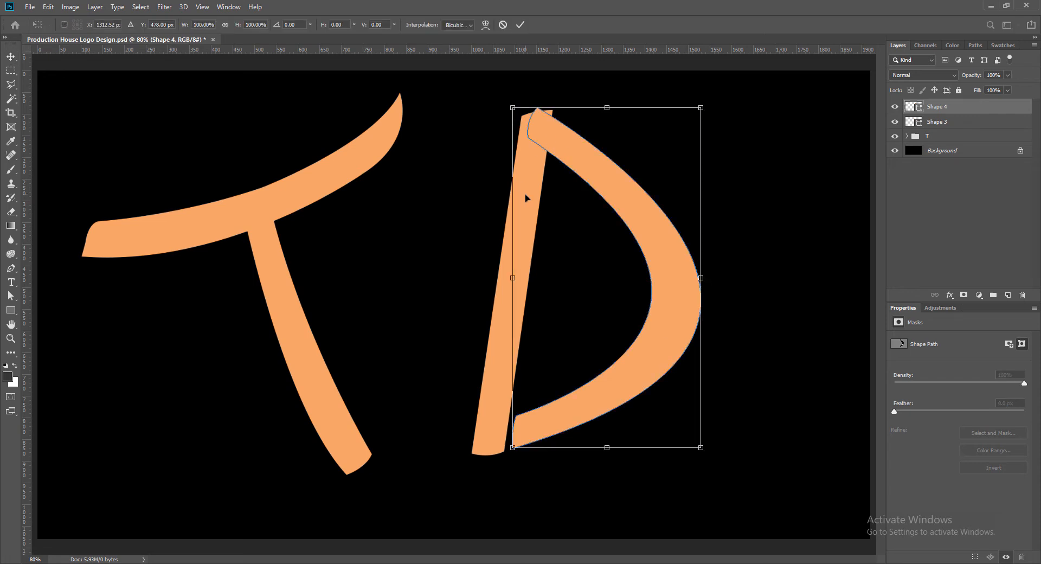
right_click(543, 135)
left_click(559, 185)
left_click_drag(512, 108, 505, 116)
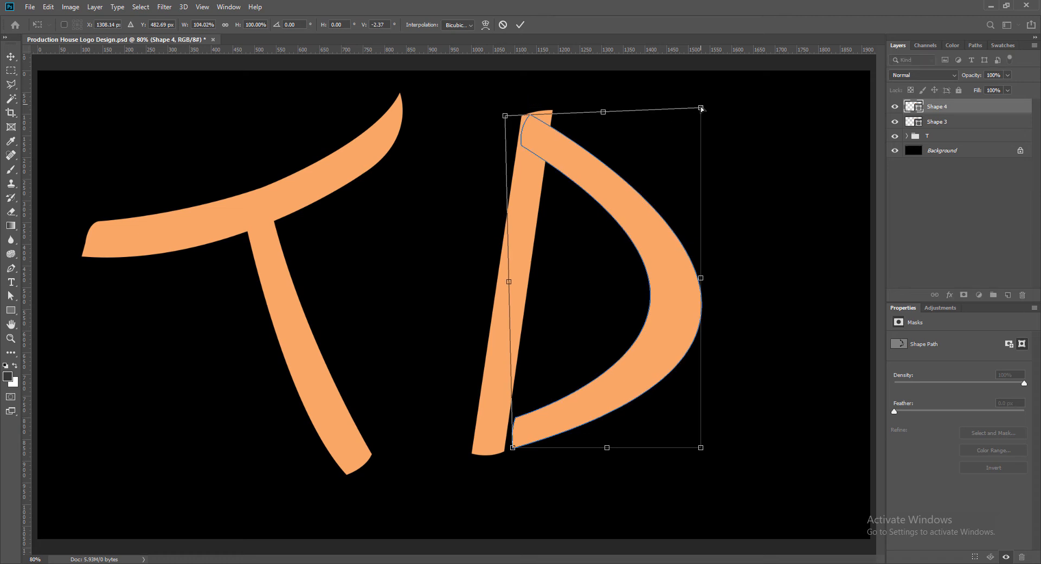
left_click_drag(701, 108, 719, 47)
left_click_drag(505, 115, 511, 127)
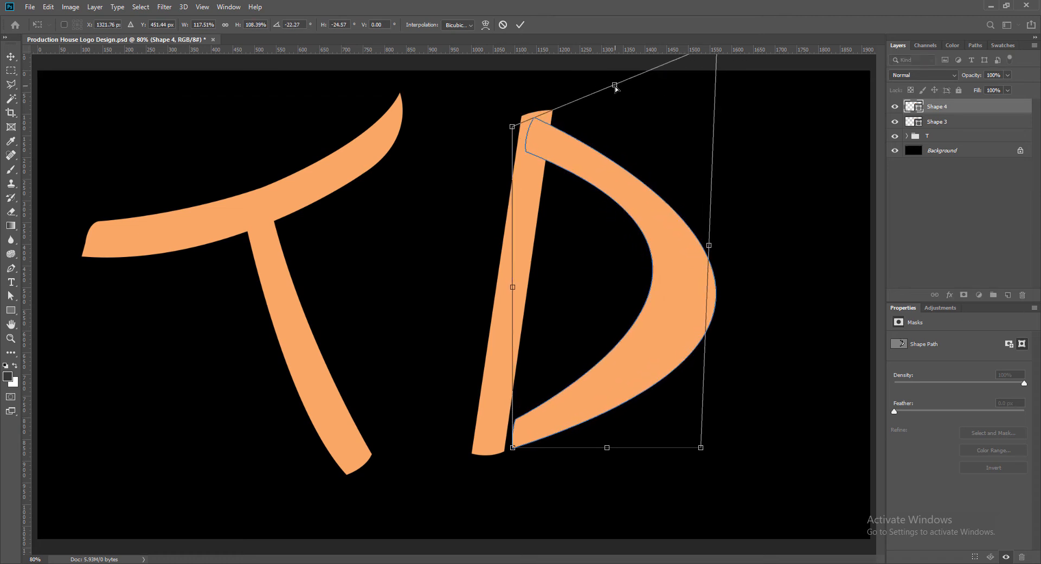
left_click_drag(615, 86, 614, 81)
left_click_drag(710, 244, 712, 251)
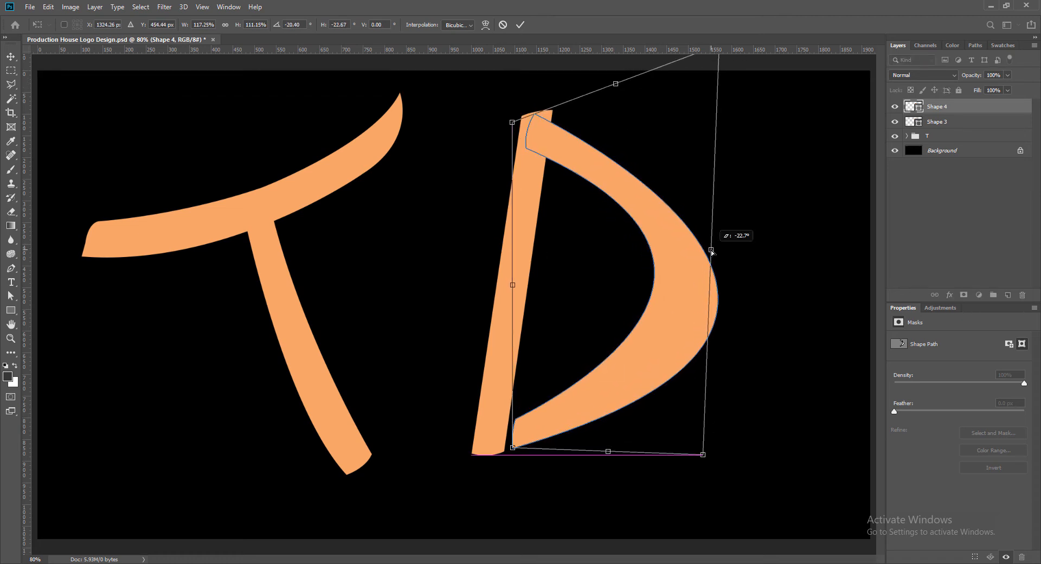
key("Return")
Move the slanted stroke's upper outer anchor point down so its rounded tip flows into the bowl's outer edge
left_click(531, 180)
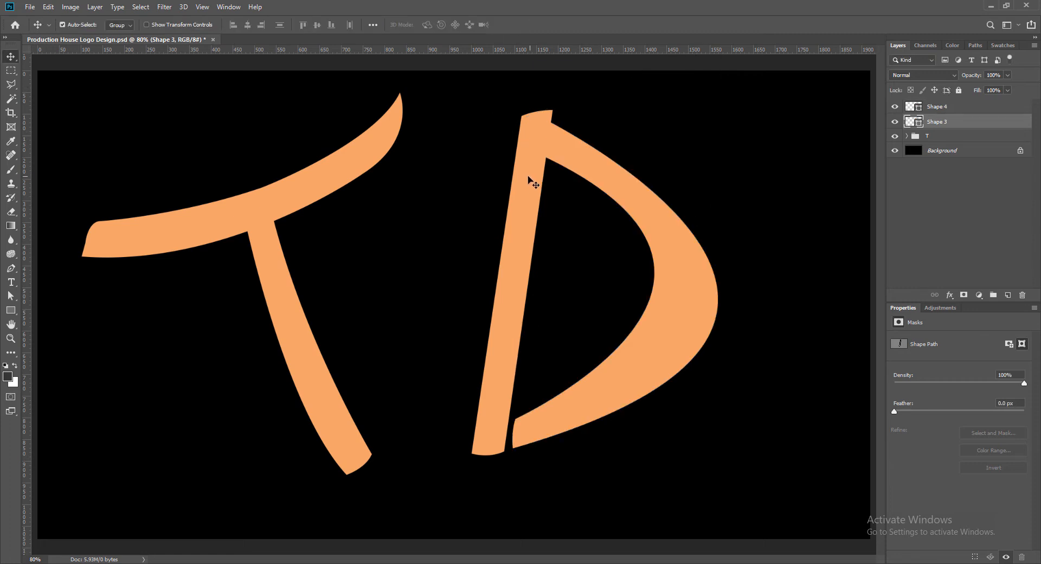
key("a")
left_click_drag(553, 110, 551, 123)
left_click(713, 143)
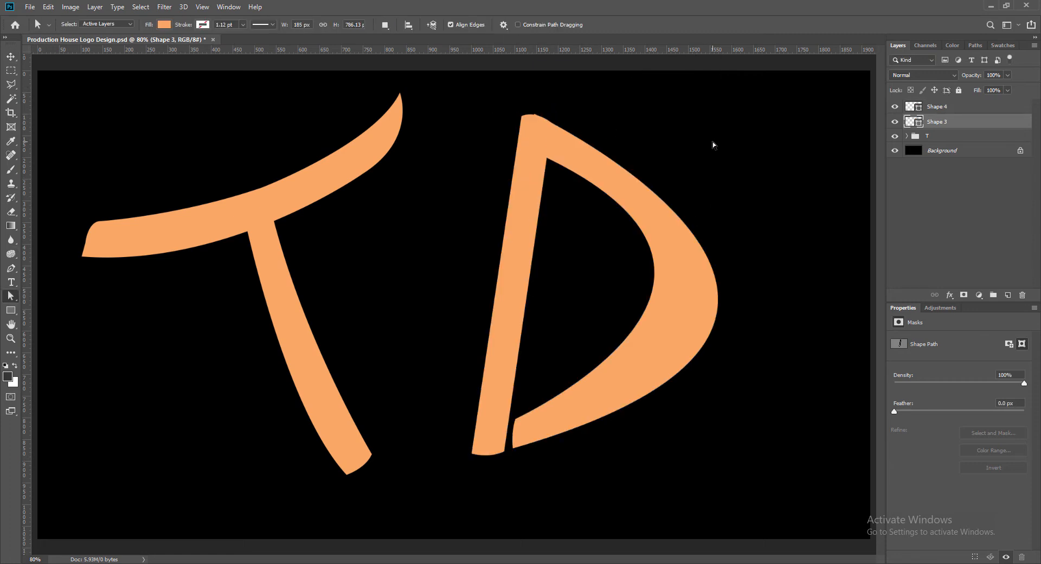
Rotate the D bowl very slightly to align it with the slanted stroke
left_click(10, 57)
left_click(560, 151)
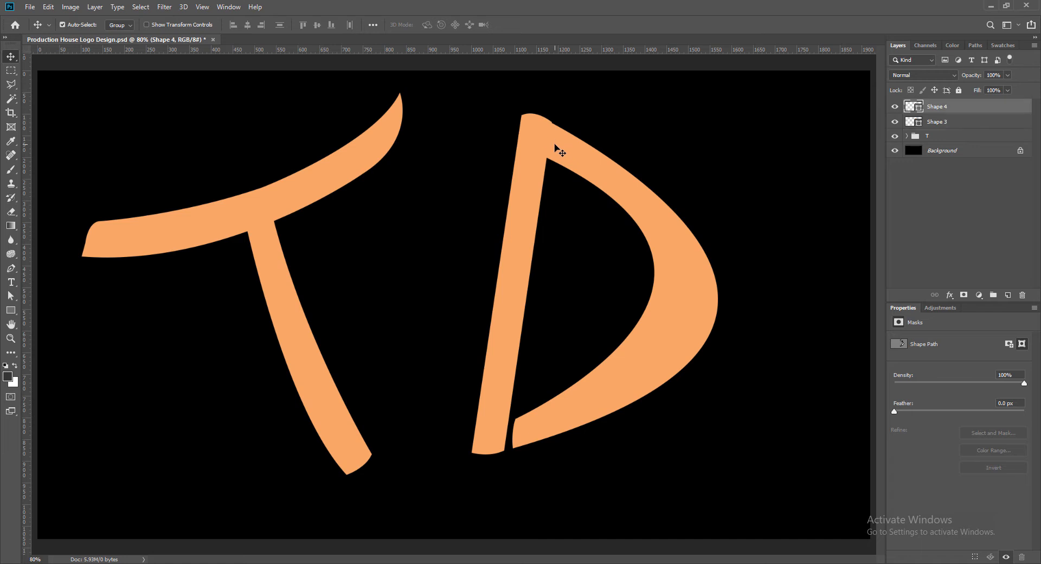
key("ctrl+t")
left_click_drag(507, 107, 520, 92)
key("Return")
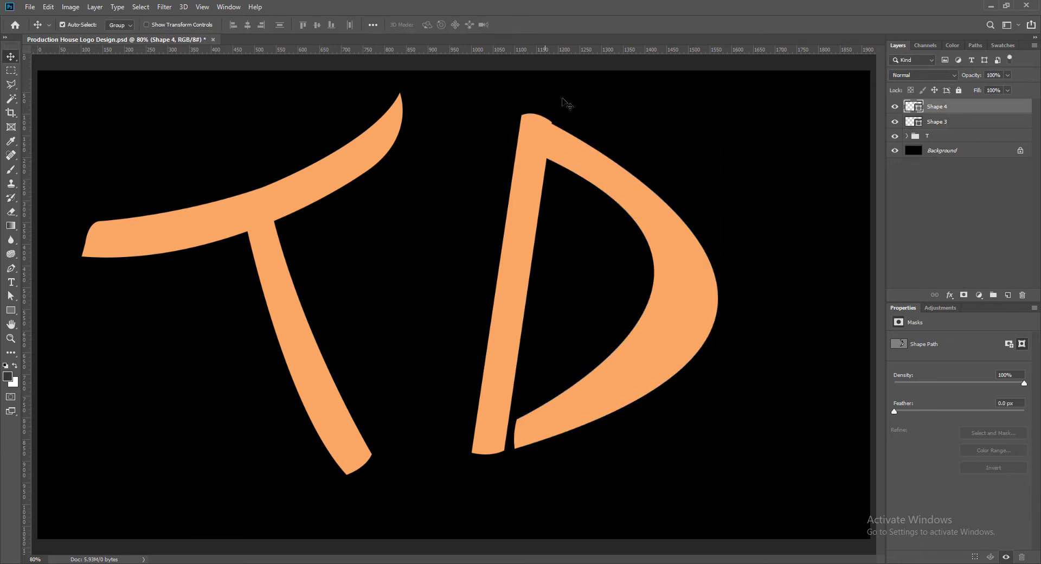
Shift the slanted stroke slightly up and skew it to raise its upper inner-facing corner beside the T
left_click_drag(525, 204, 523, 201)
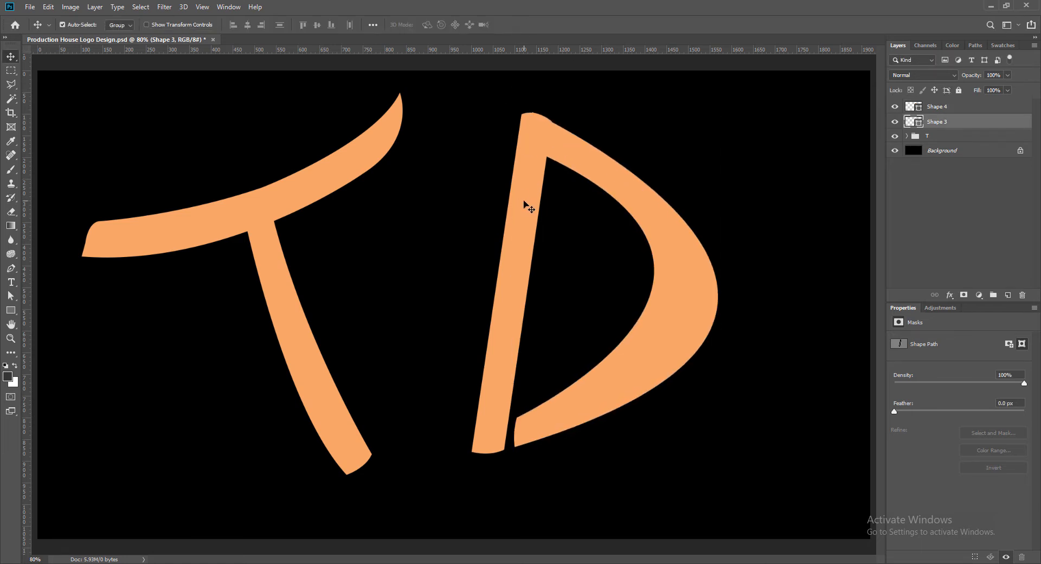
key("ctrl+t")
right_click(521, 212)
left_click(539, 253)
left_click_drag(471, 112, 471, 106)
left_click(518, 25)
Reshape the D bowl's lower end by moving its outer anchor point slightly down and toward the slanted stroke
left_click(558, 156)
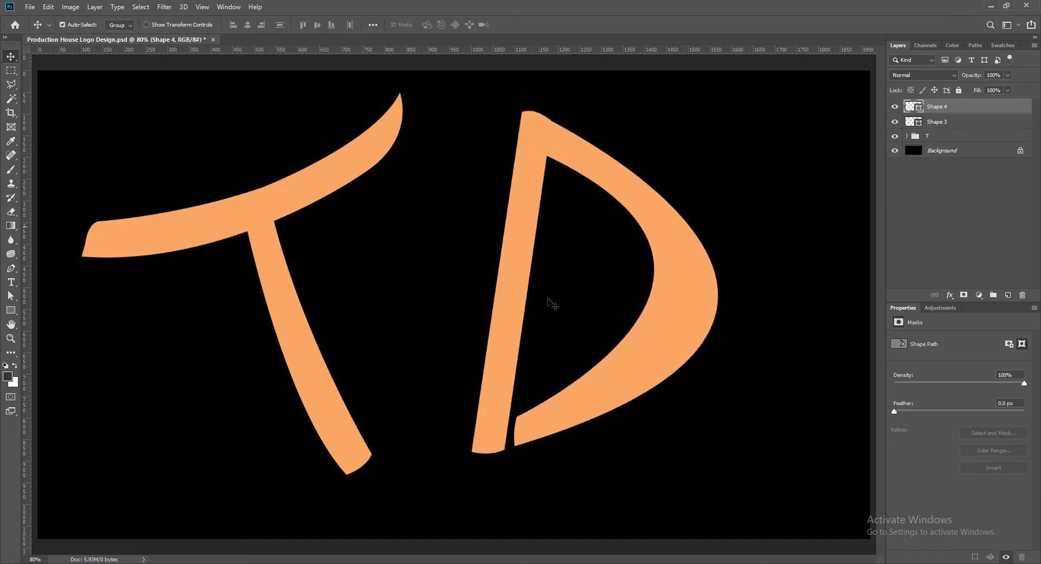
left_click(7, 298)
left_click(546, 441)
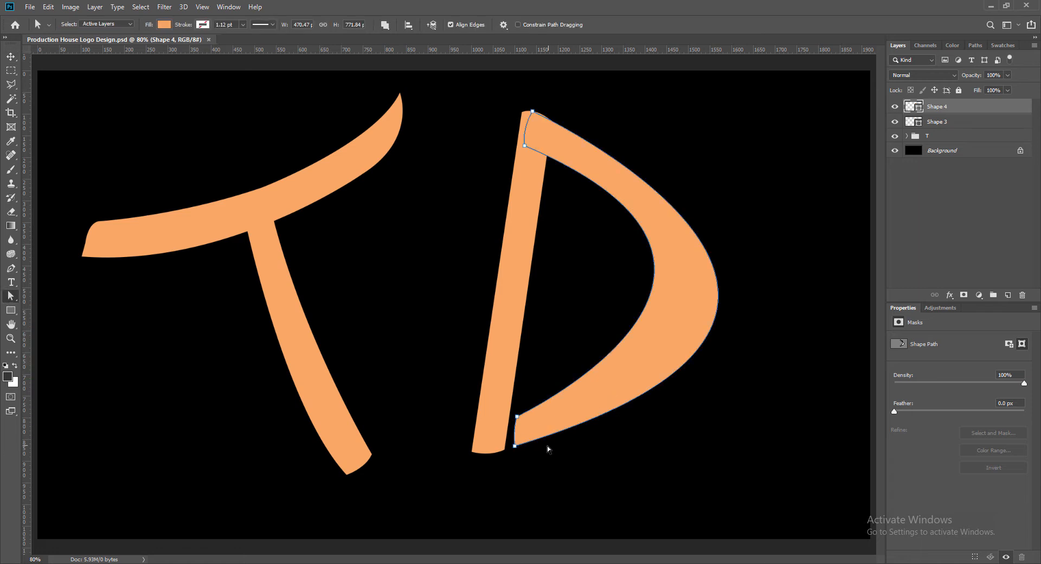
left_click_drag(515, 447, 514, 450)
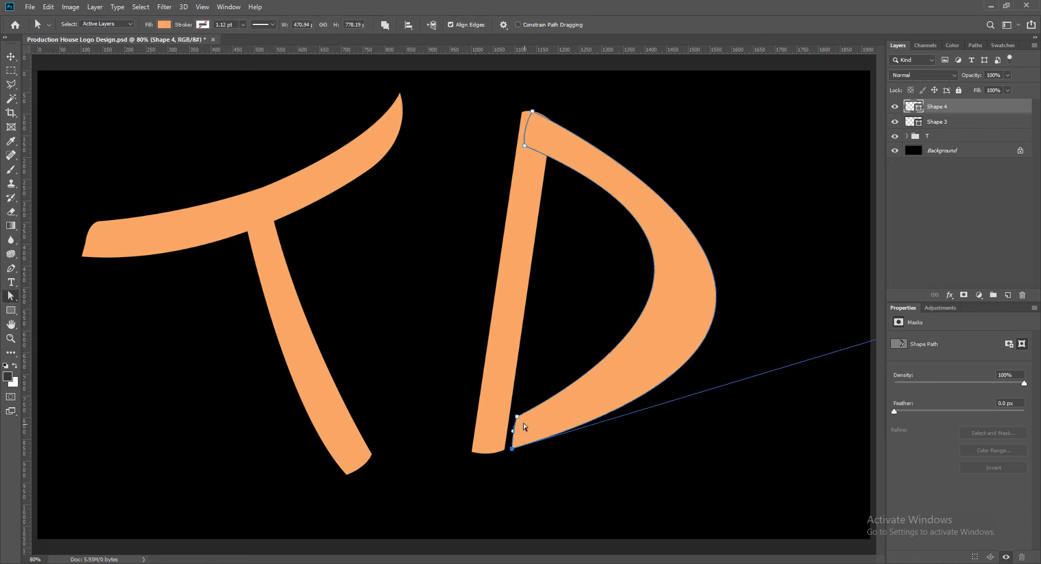
left_click(523, 428)
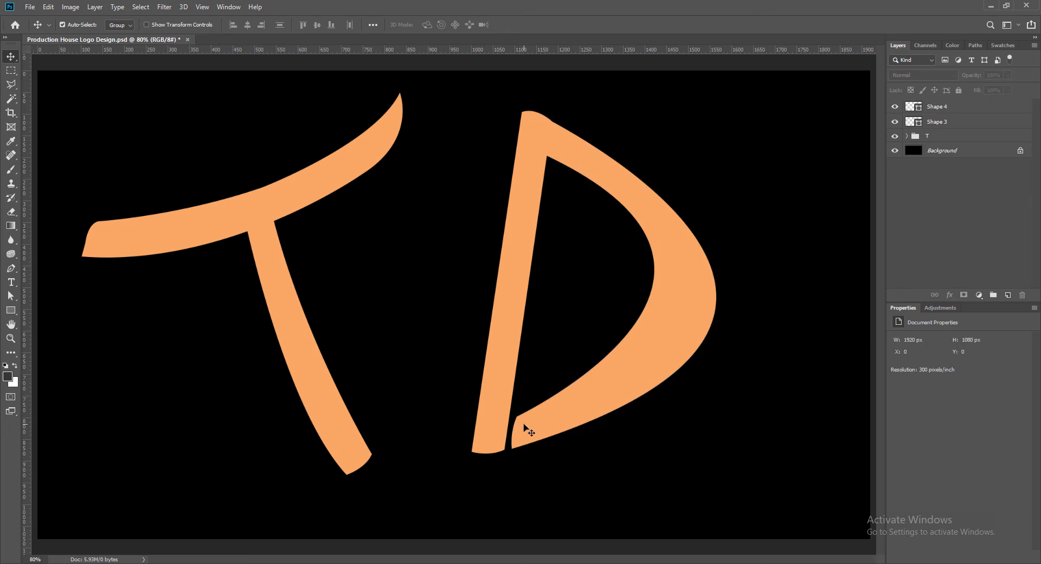
left_click(518, 431)
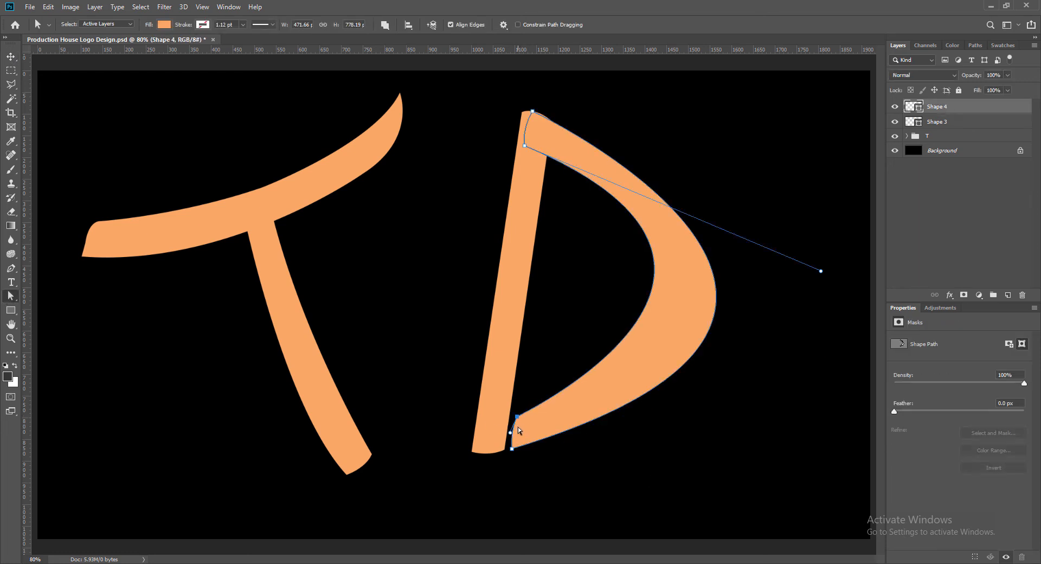
left_click(10, 56)
left_click(682, 432)
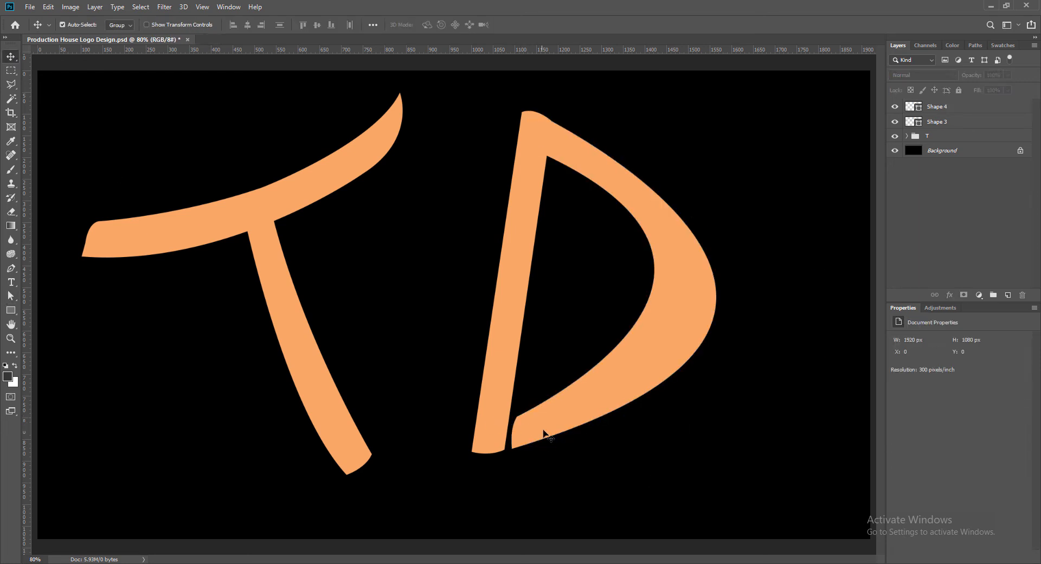
Nudge the D bowl slightly up and toward the slanted stroke, and rotate it slightly counterclockwise
left_click(560, 146, "ctrl")
key("Up")
key("Up")
key("Left")
key("Left")
key("Left")
key("Left")
key("Left")
key("Left")
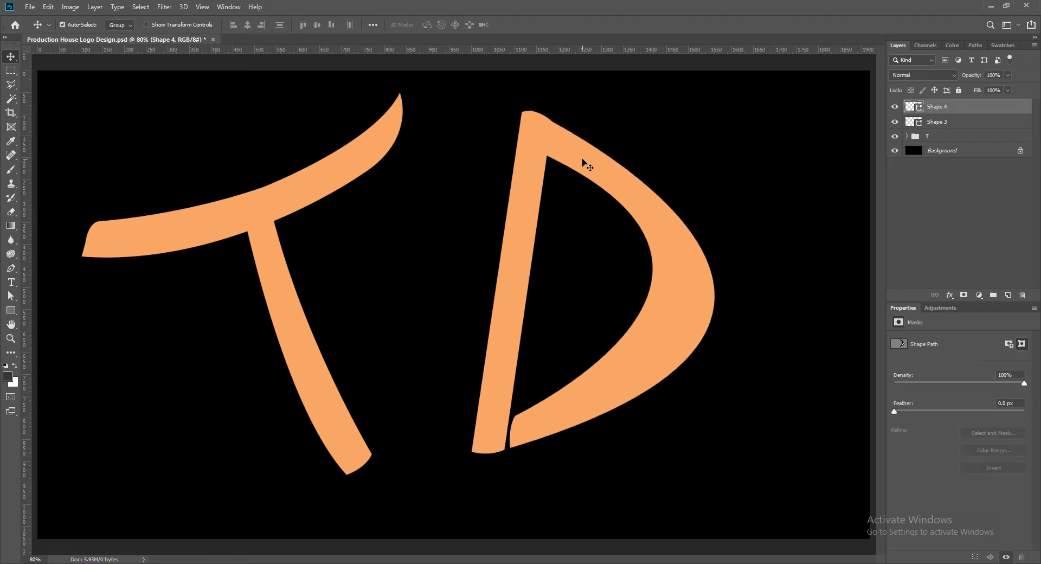
key("Right")
key("Right")
key("Right")
key("ctrl+t")
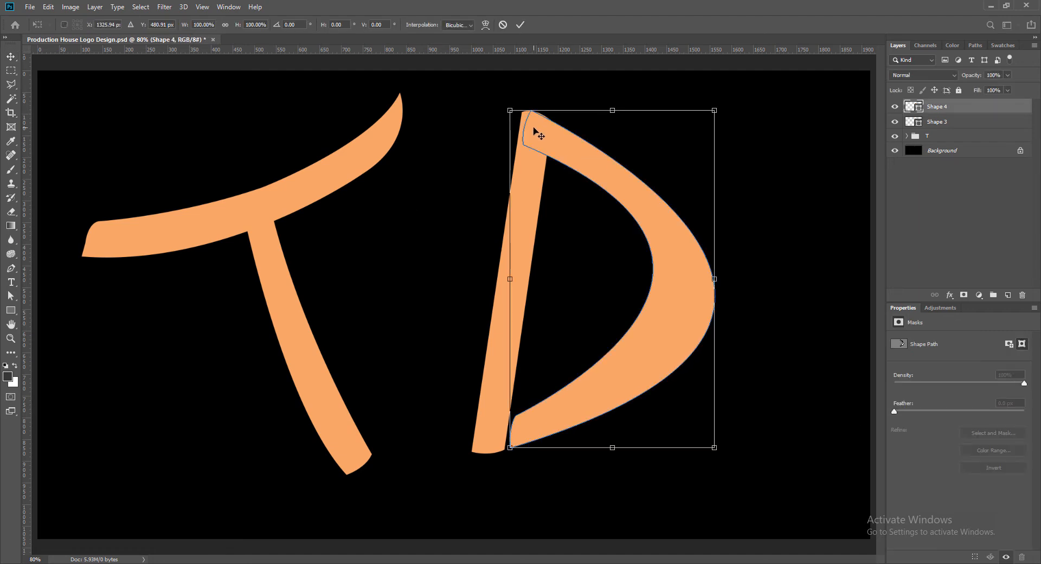
left_click_drag(501, 106, 496, 107)
key("Return")
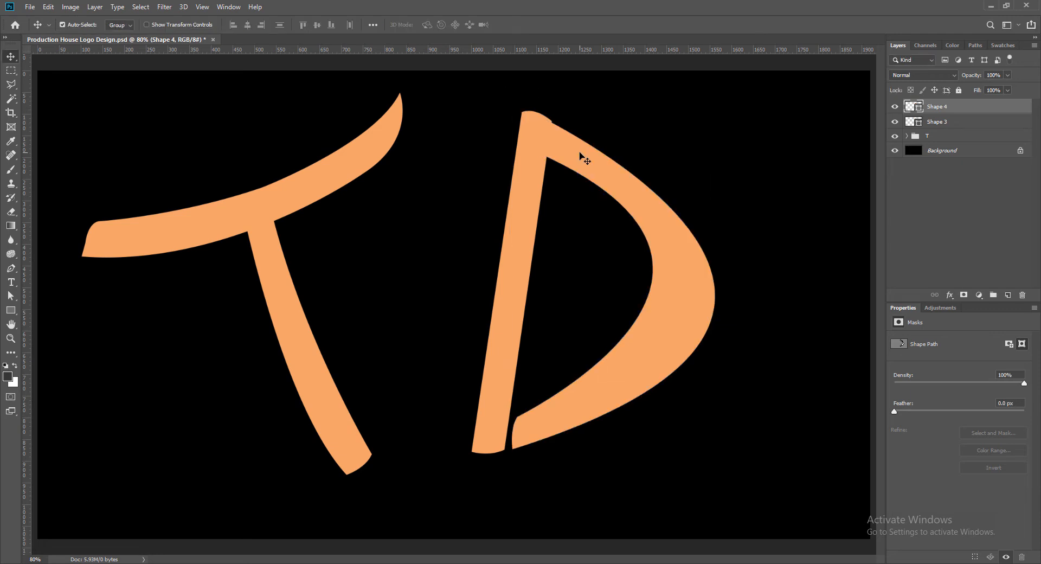
Move the slanted stroke's upper outer anchor point to blend with the bowl's outer edge, and shift the bowl slightly away from the stroke
key("a")
left_click(545, 130)
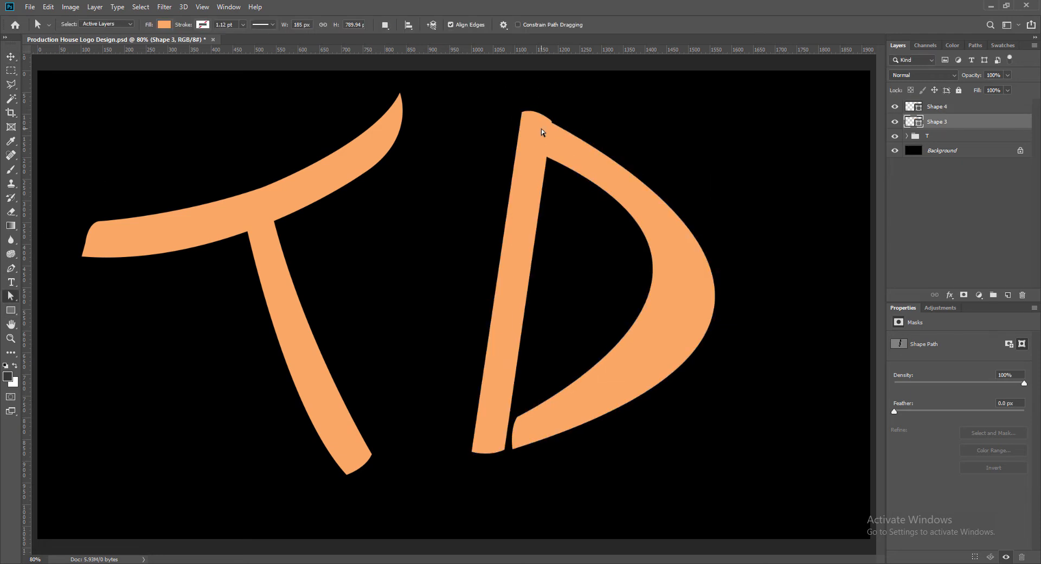
left_click_drag(552, 122, 555, 124)
left_click(632, 135)
left_click(626, 121)
left_click_drag(554, 123, 503, 106)
left_click(538, 134)
left_click(522, 113)
left_click(695, 146)
key("v")
left_click(599, 175)
key("ctrl+t")
left_click(520, 24)
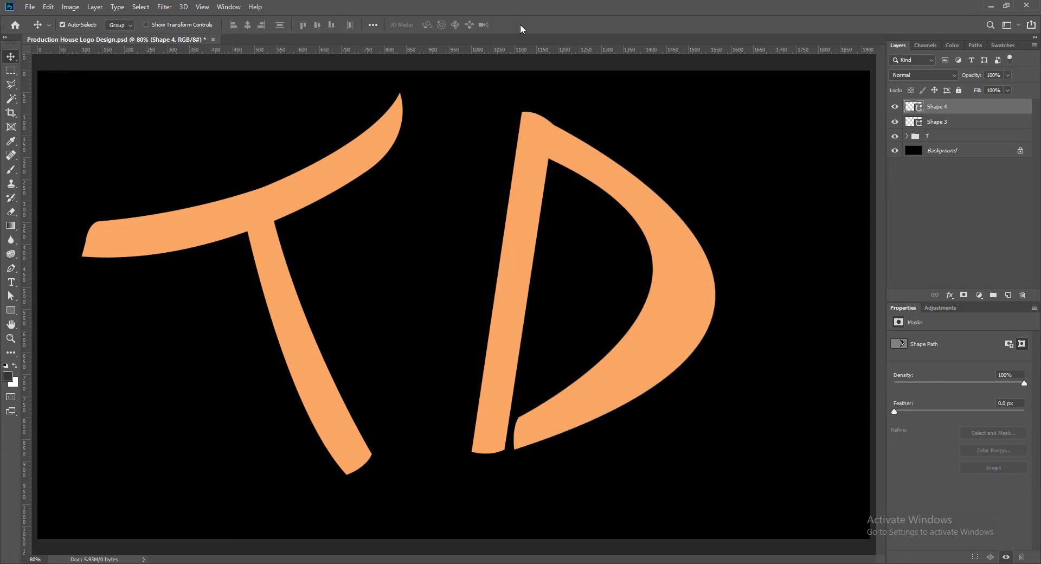
Group the D bowl and slanted stroke layers and name the group D
left_click(512, 247, "shift")
key("ctrl+g")
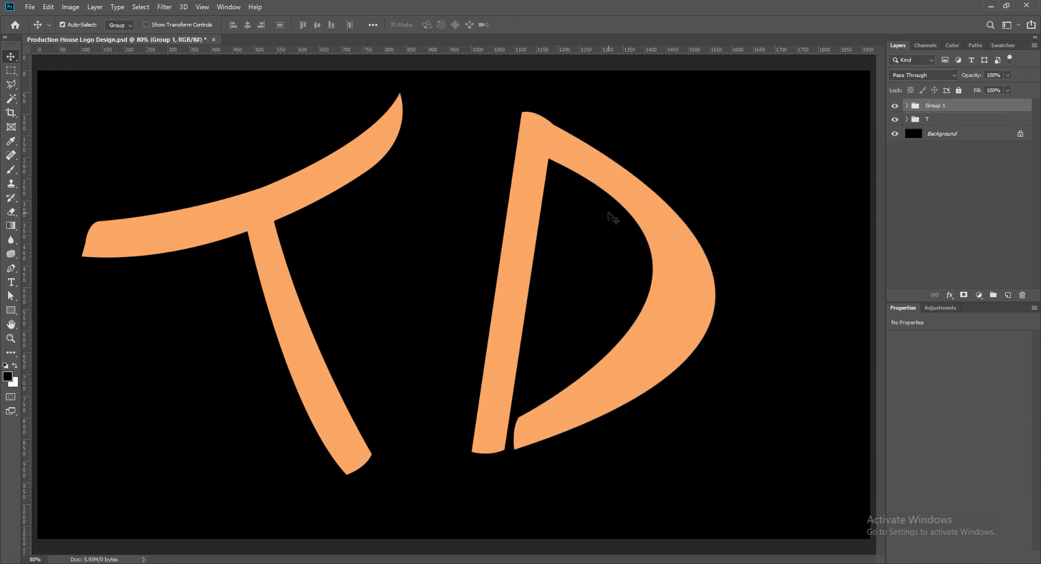
double_click(939, 106)
type("D")
key("Return")
Move the D group onto the T so its slanted stroke joins the T's arm tip and the foot of its stem
left_click_drag(688, 302, 556, 302)
key("Down")
key("Down")
key("Down")
key("Down")
key("Down")
key("Down")
key("Down")
key("Down")
key("Down")
key("Down")
key("Down")
key("Down")
key("Down")
key("Down")
key("Down")
key("Down")
key("Down")
key("Down")
key("Down")
key("Right")
key("Right")
key("Right")
key("Right")
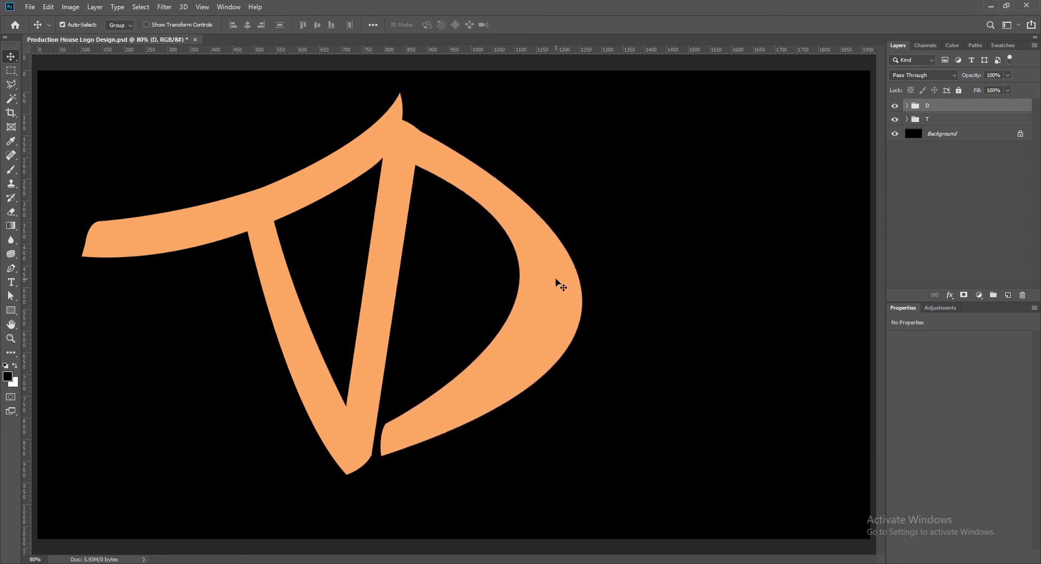
key("Left")
key("Left")
key("Left")
key("Left")
key("Left")
key("Left")
key("Left")
key("Left")
key("Left")
key("Right")
key("Right")
key("Right")
key("Right")
key("Right")
key("Right")
key("Right")
key("Right")
Place the T group above the D group in the layer order, collapse the D group, and save
left_click_drag(928, 118, 929, 103)
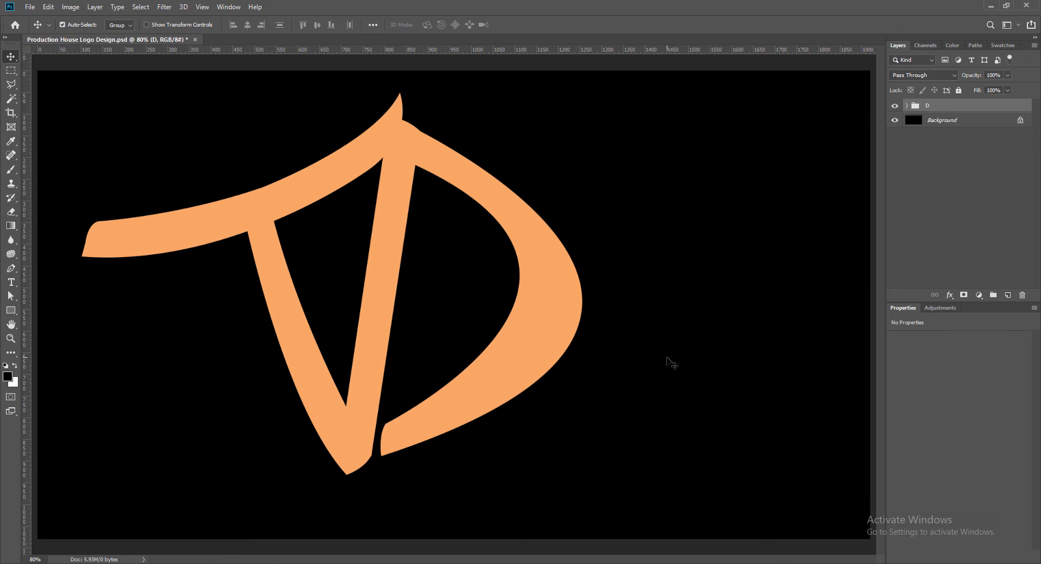
key("ctrl+s")
left_click(907, 106)
left_click_drag(937, 120, 939, 100)
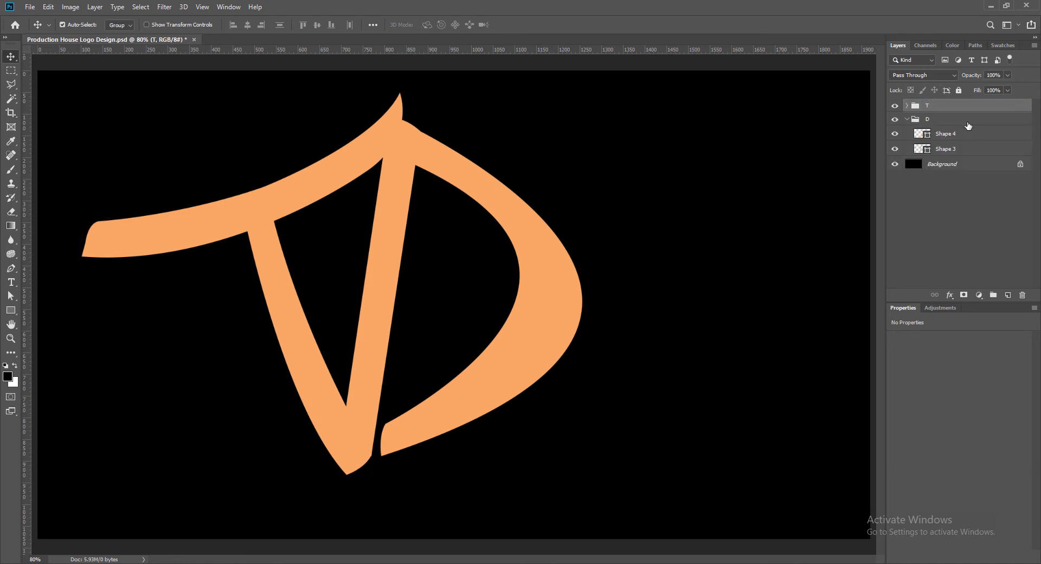
left_click(955, 121)
left_click(907, 119)
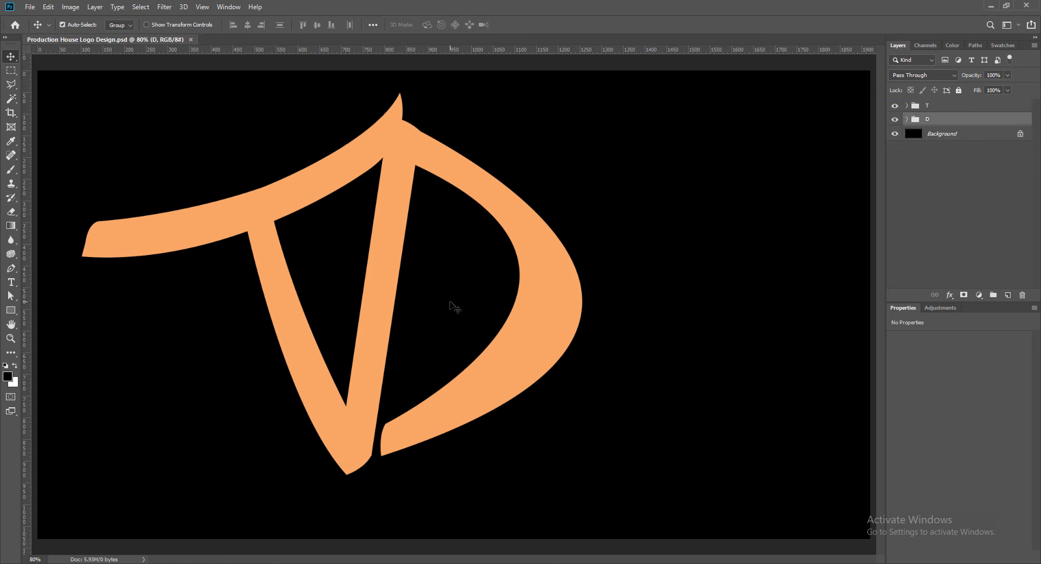
Add a new empty layer above the groups, then nudge the D and T groups to refine their overlap
key("ctrl+shift+alt+n")
left_click(374, 351)
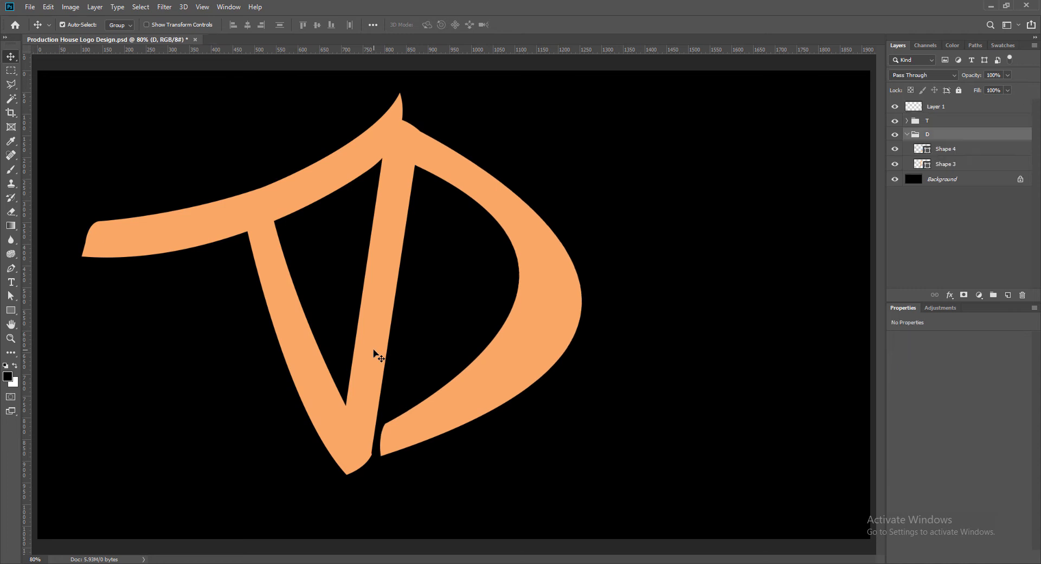
left_click(340, 429)
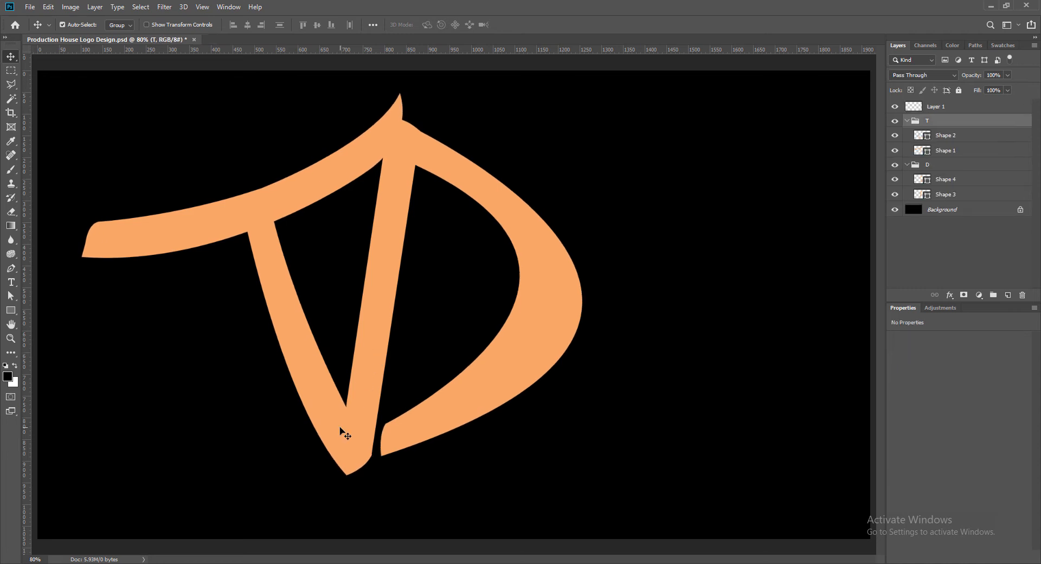
left_click(371, 389)
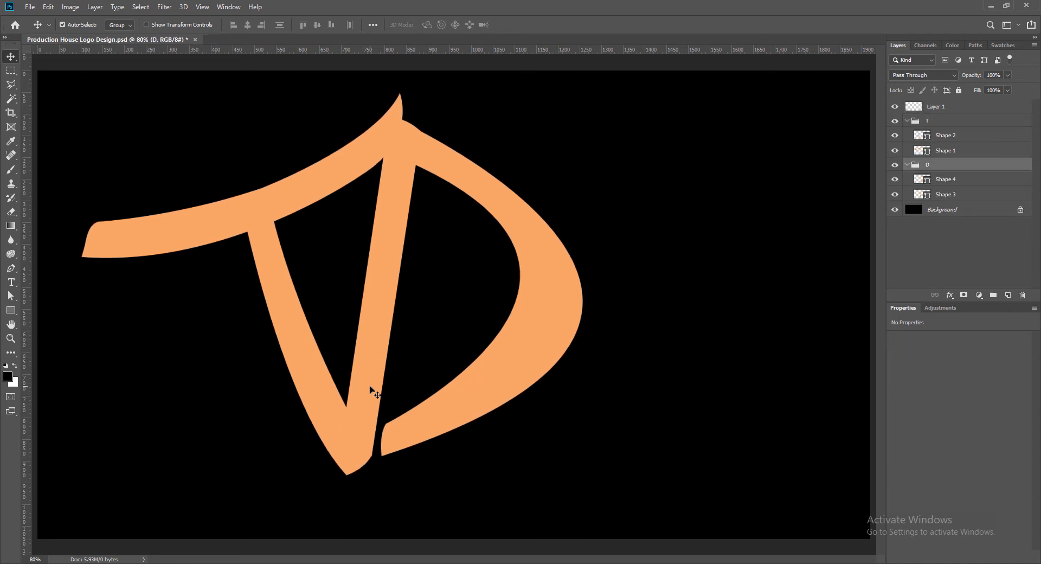
key("Right")
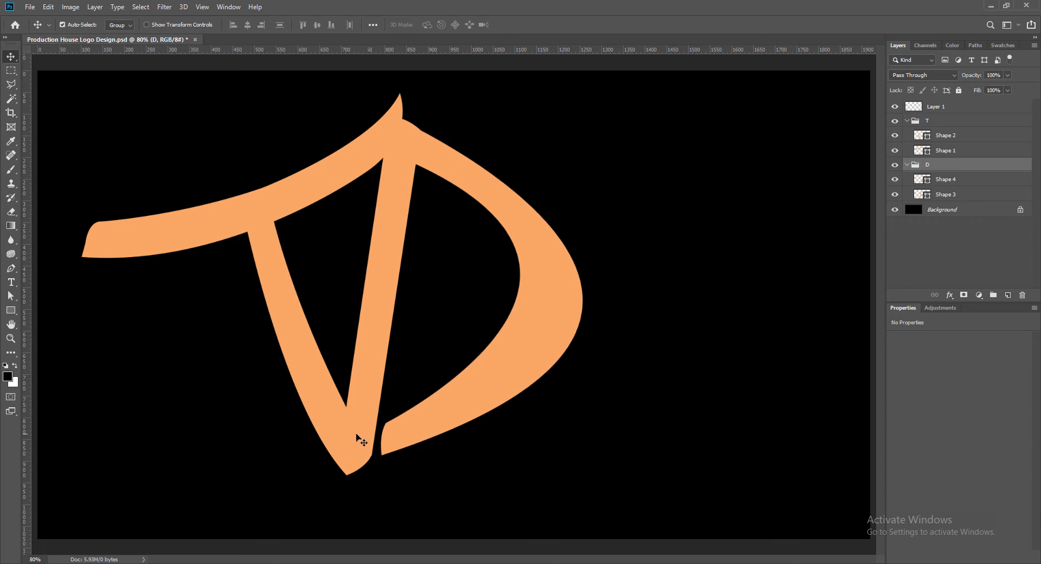
left_click(357, 436)
key("Right")
key("Left")
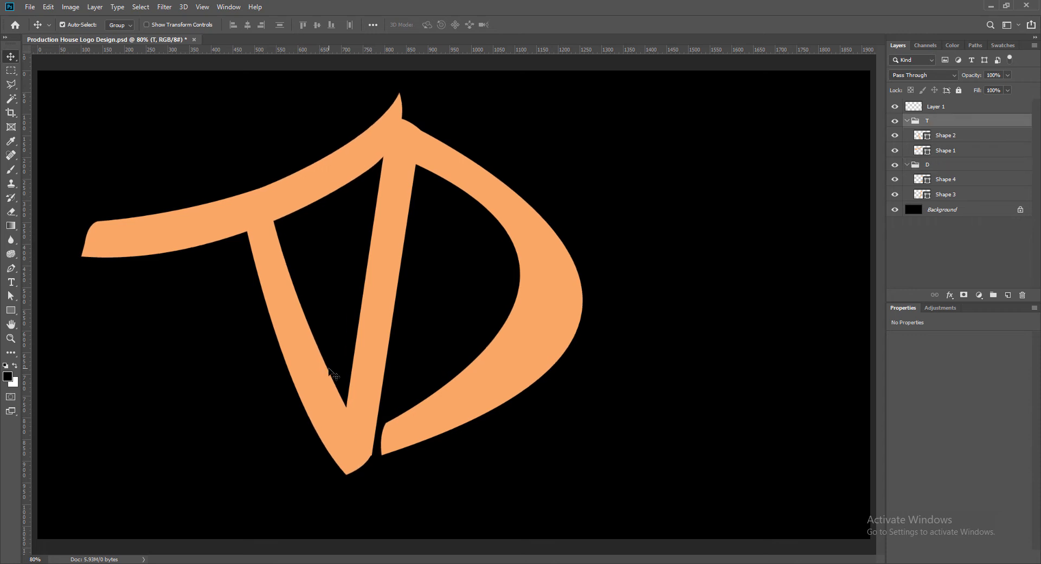
Nudge the D group in small increments until its slanted stroke lines up with the foot of the T's stem
left_click(374, 356)
key("Left")
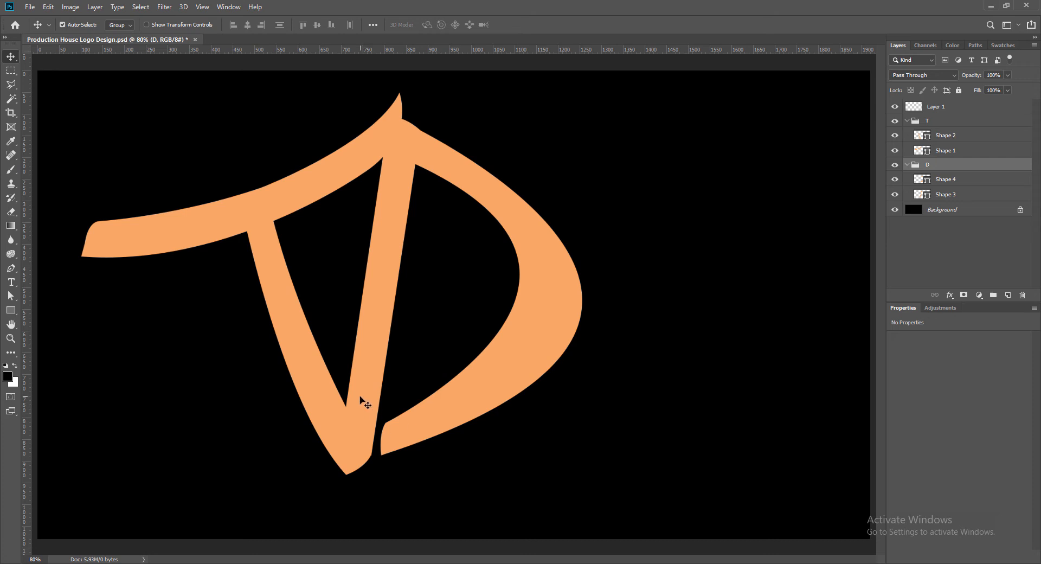
key("Down")
key("Left")
key("Right")
key("Left")
key("Left")
key("Right")
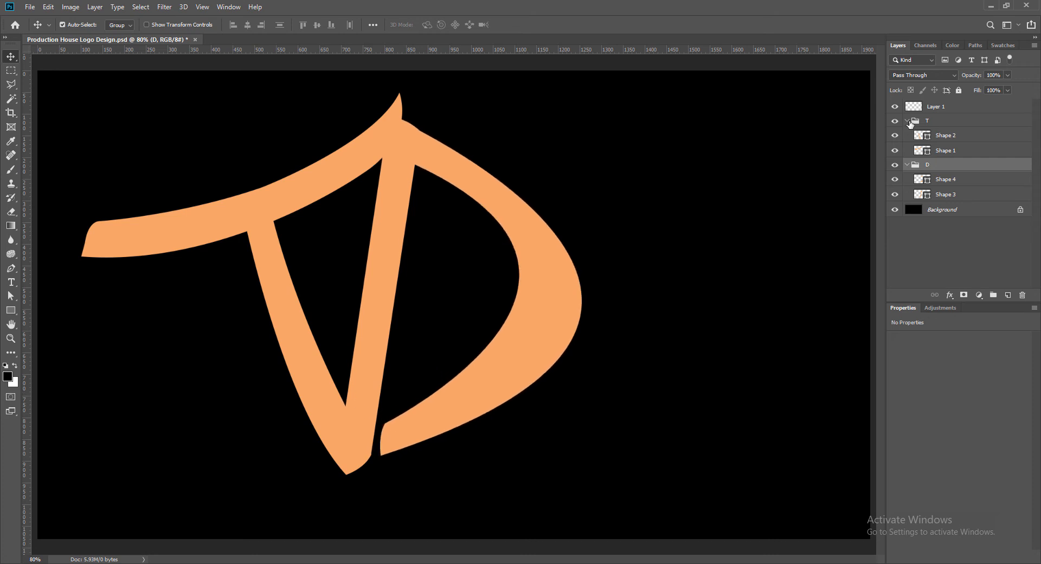
Collapse the T and D groups, move both together up and to the left on the canvas, and save
left_click(907, 120, "ctrl")
key("ctrl+s")
left_click(267, 204, "shift")
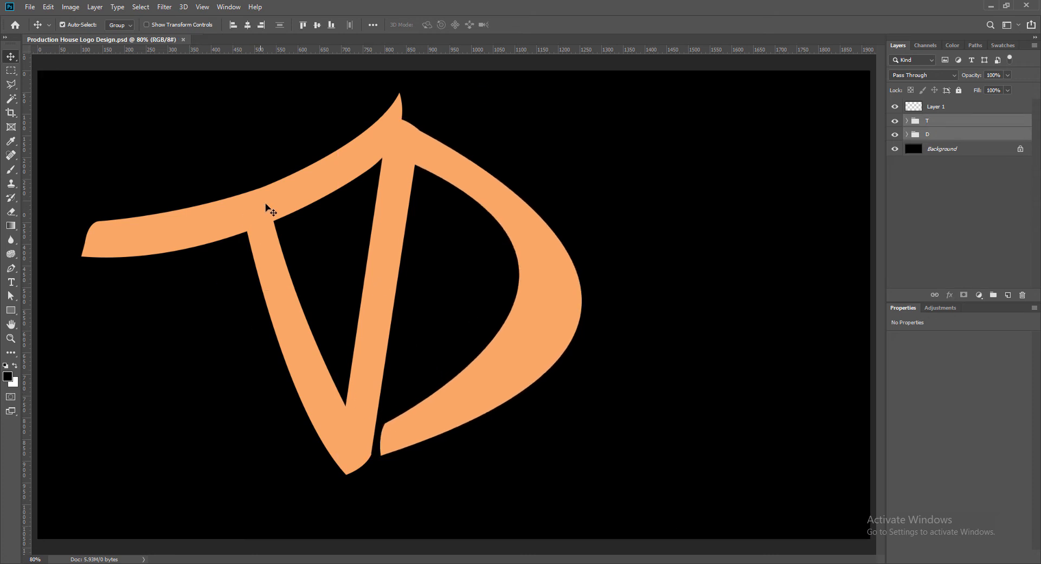
left_click_drag(275, 205, 235, 195)
key("ctrl+s")
left_click(657, 413)
On the empty layer, draw the outer edge of a V with the Pen tool, from its left tip through the bottom point to its right tip
left_click(940, 109)
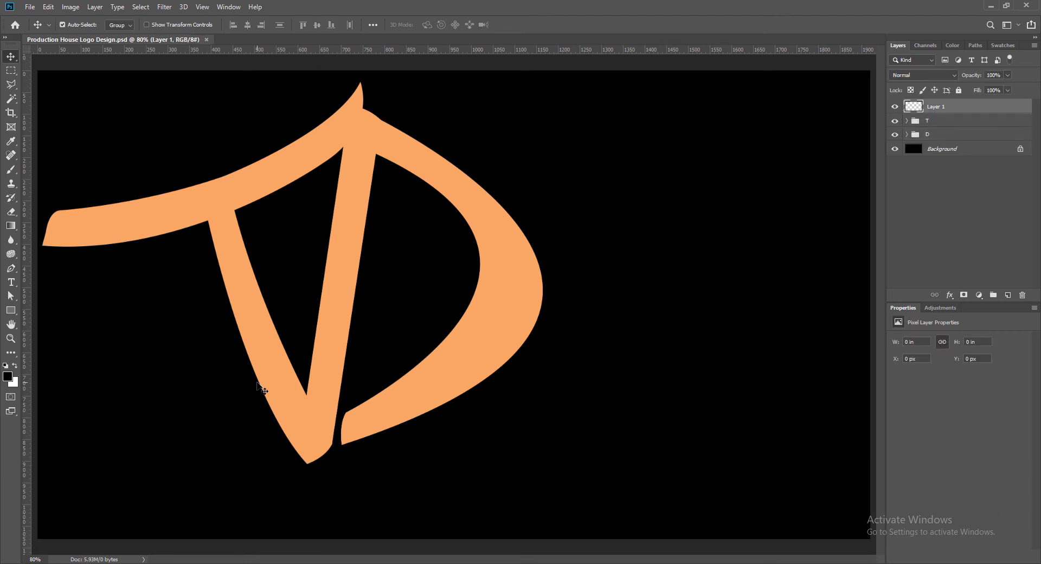
key("p")
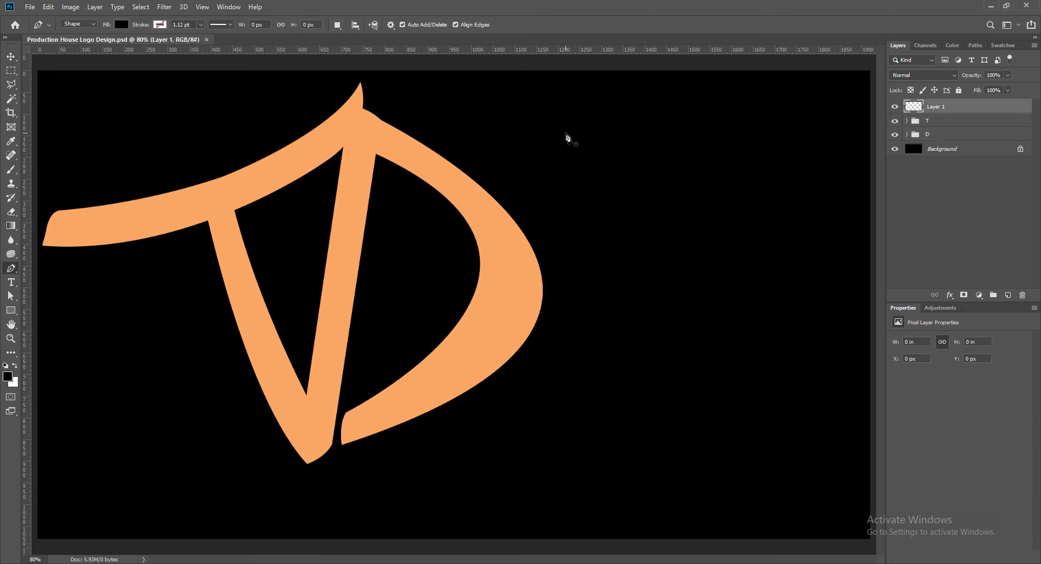
left_click(566, 133)
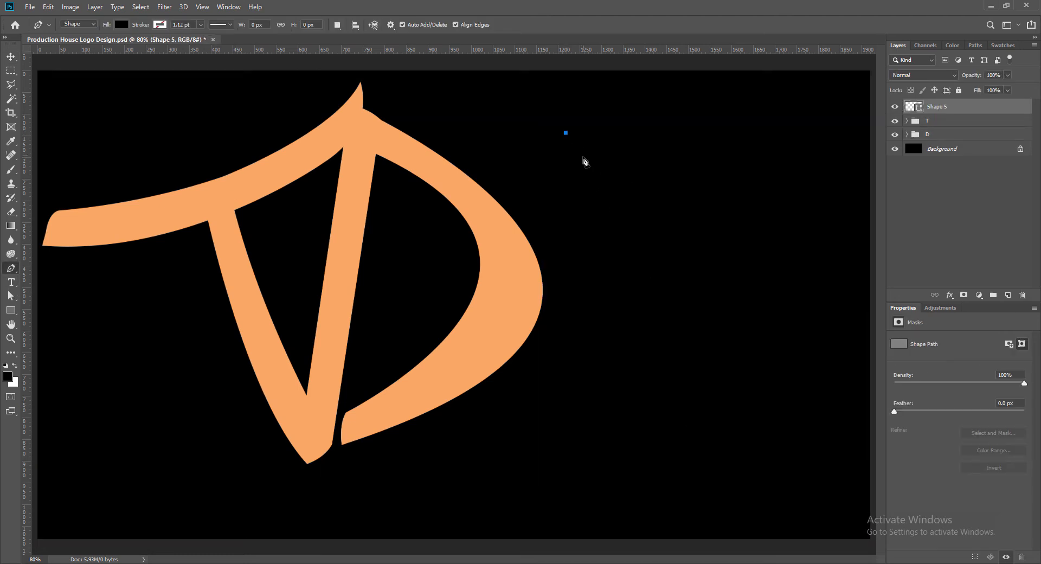
mouse_move(583, 159)
left_mouse_down()
mouse_move(588, 177)
mouse_move(584, 160)
left_mouse_up()
left_click_drag(663, 434, 673, 519)
left_click(663, 434, "alt")
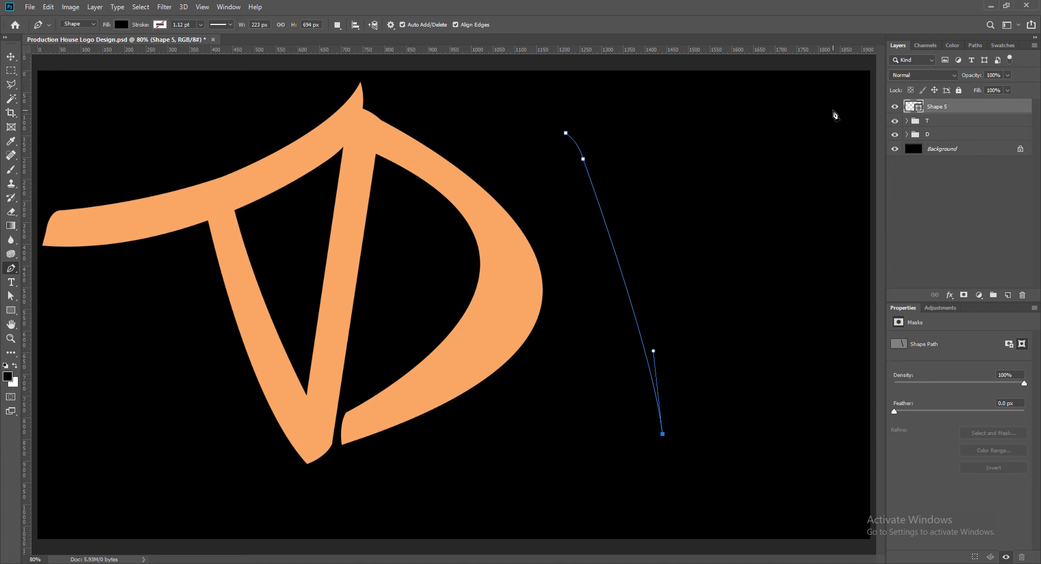
left_click_drag(817, 165, 881, 138)
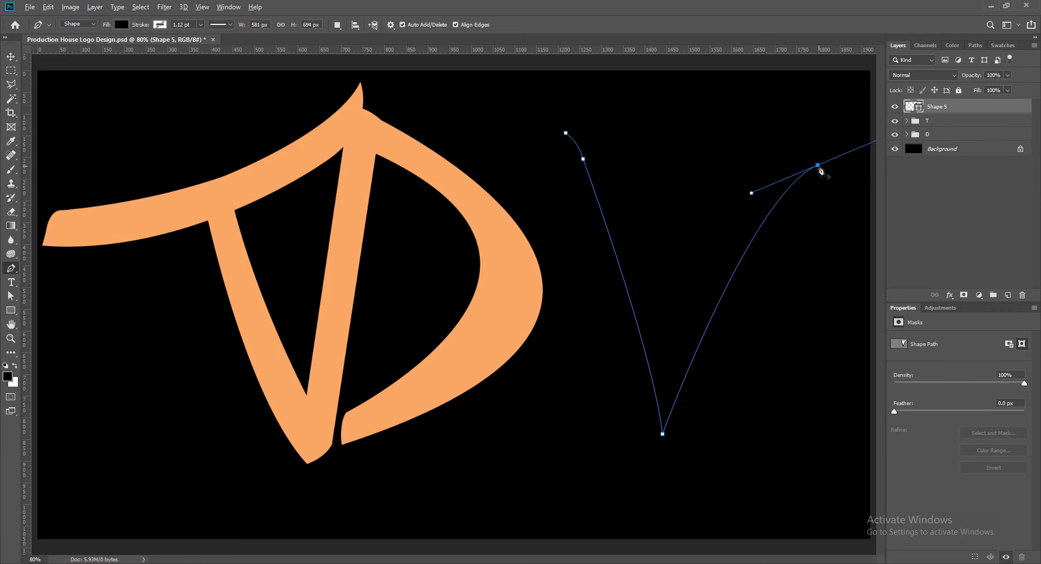
left_click(821, 168)
Draw the V's curved inner edge back through the notch and close the outline at about 581 by 695 px
left_click_drag(770, 172, 748, 191)
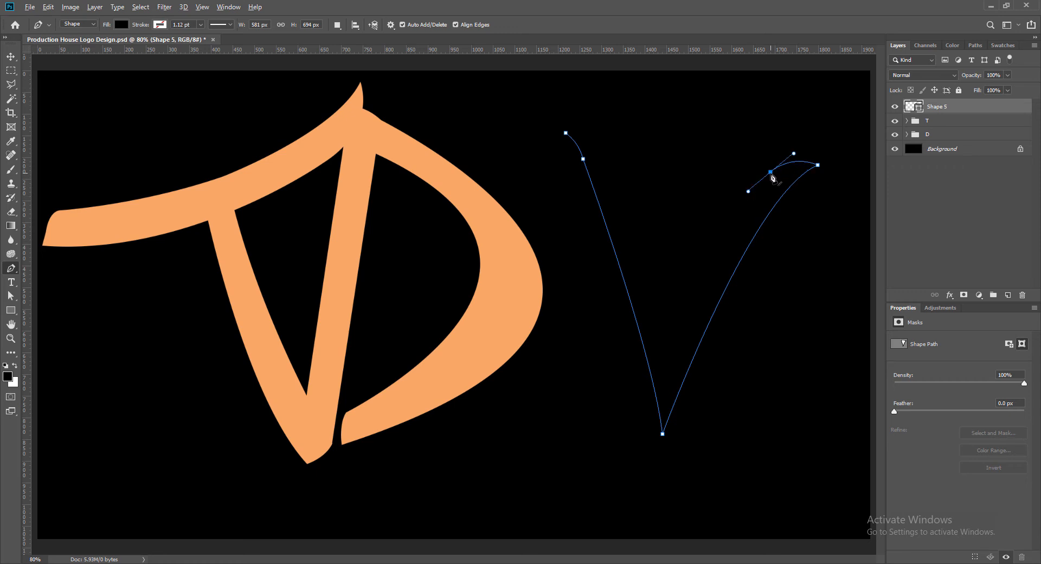
left_click(772, 173)
left_click_drag(674, 345, 653, 453)
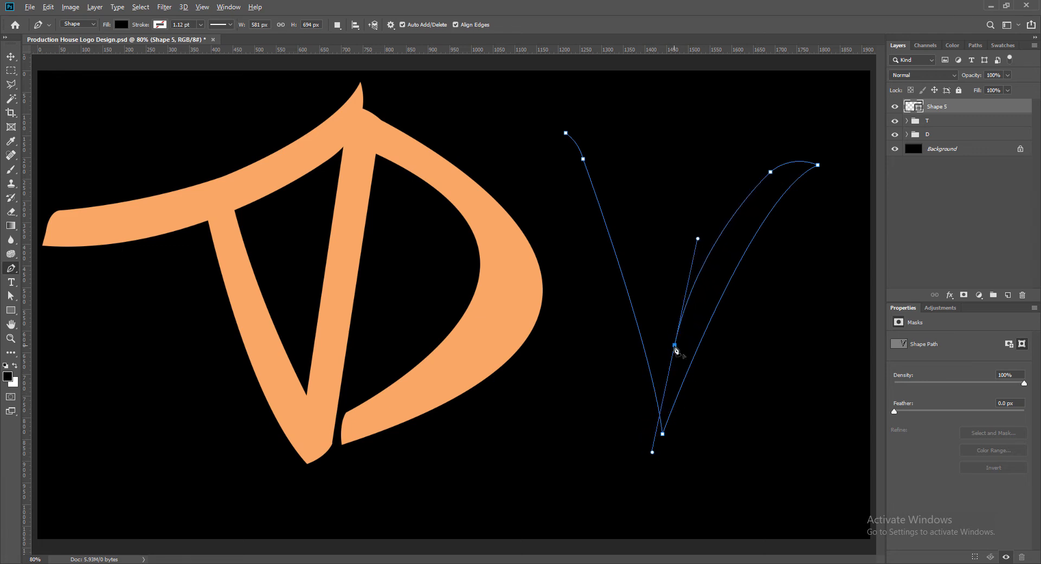
left_click(675, 346)
left_click_drag(566, 134, 511, 151)
Fill the V shape with the same light orange as the T and D
left_click(121, 24)
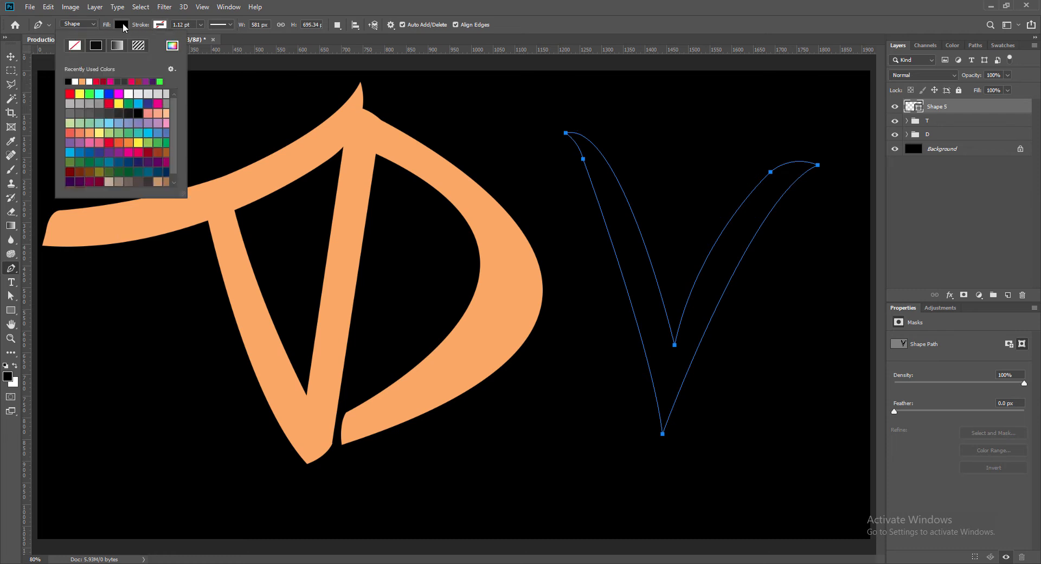
left_click(89, 132)
left_click(515, 8)
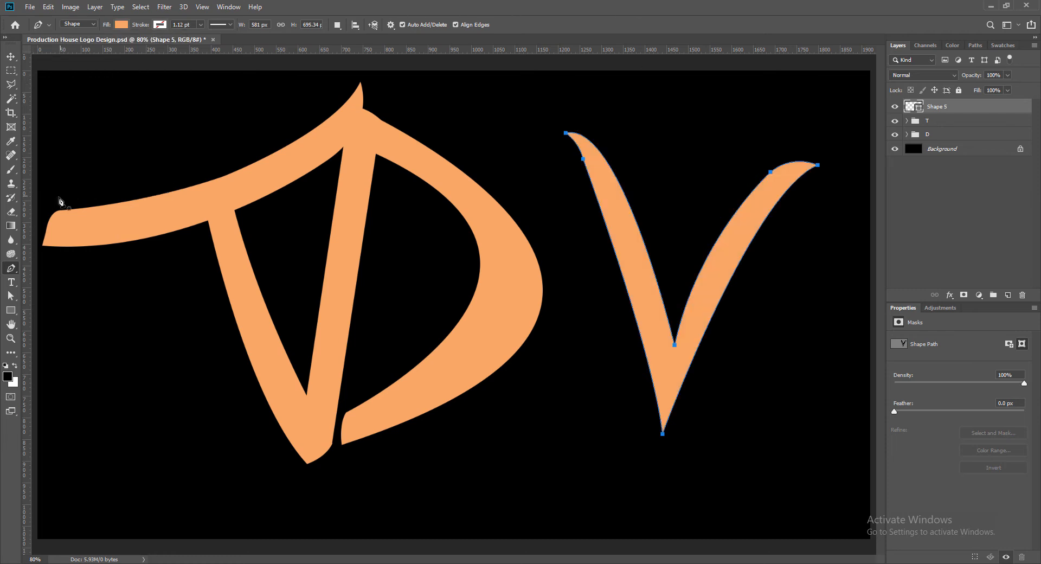
key("v")
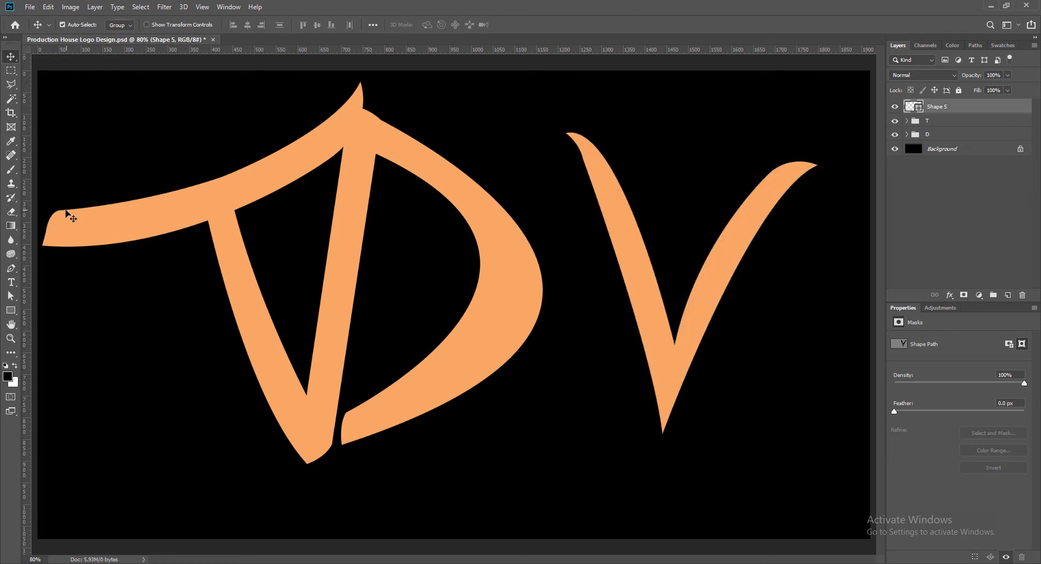
Fine-tune the curve handles of the anchors at the V's left tip with the Direct Selection tool
left_click(10, 296)
left_click(609, 160)
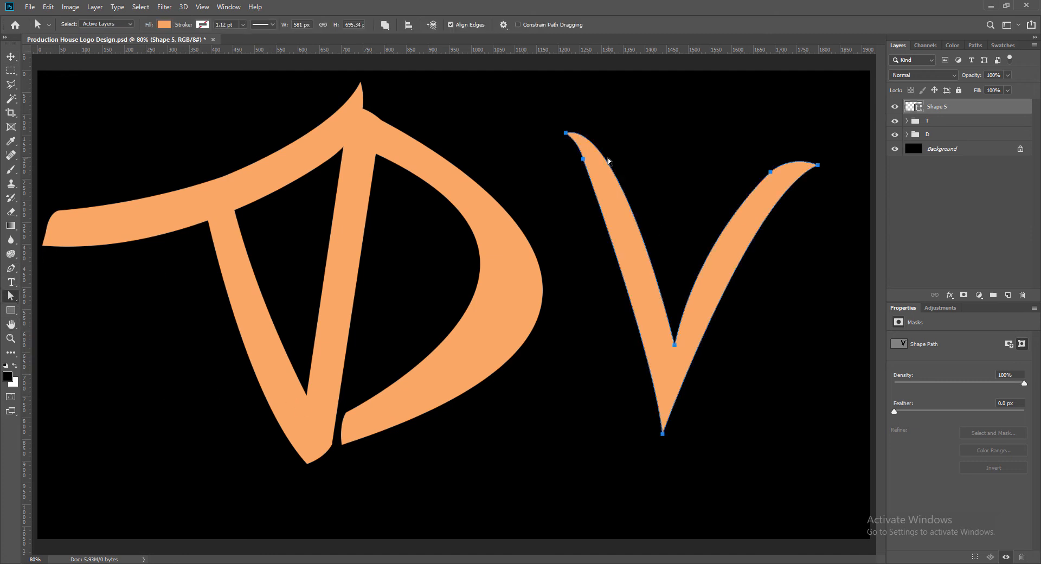
left_click(568, 133, "ctrl")
left_click_drag(622, 121, 622, 121)
left_click(583, 158)
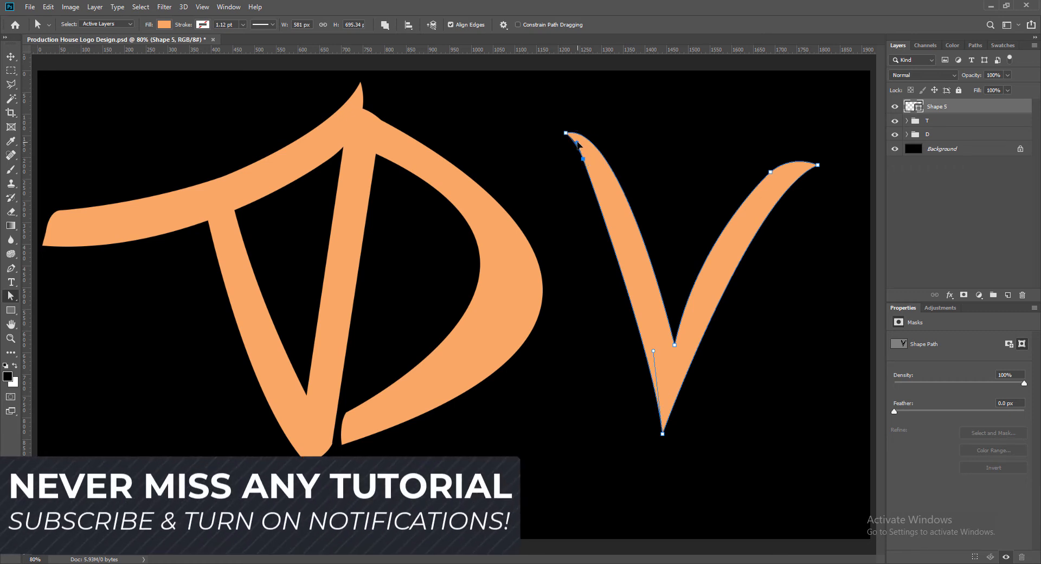
key("v")
left_click(803, 430)
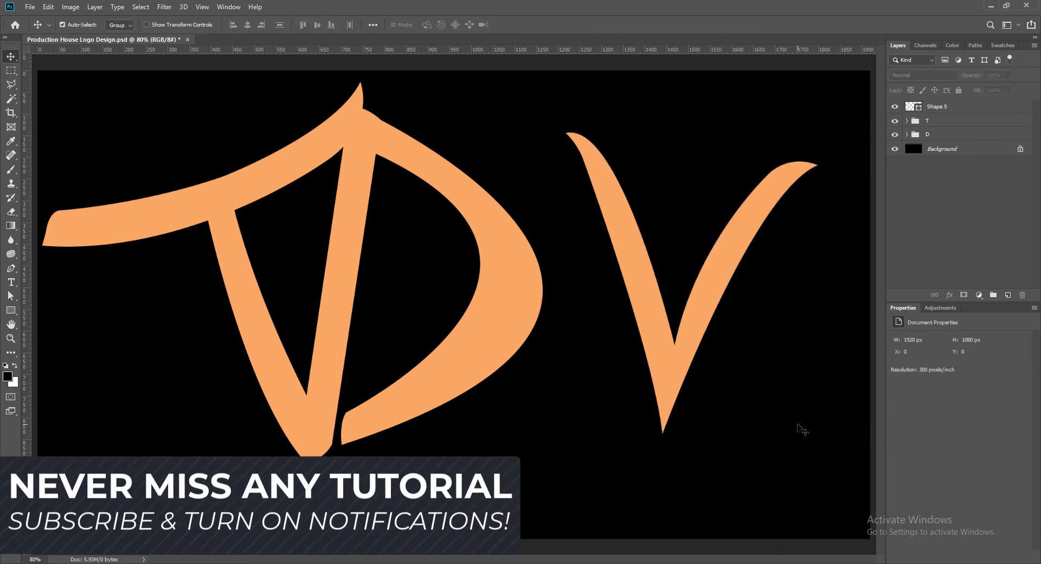
Slightly adjust the curve handle on the inner edge of the V's right arm and save
key("a")
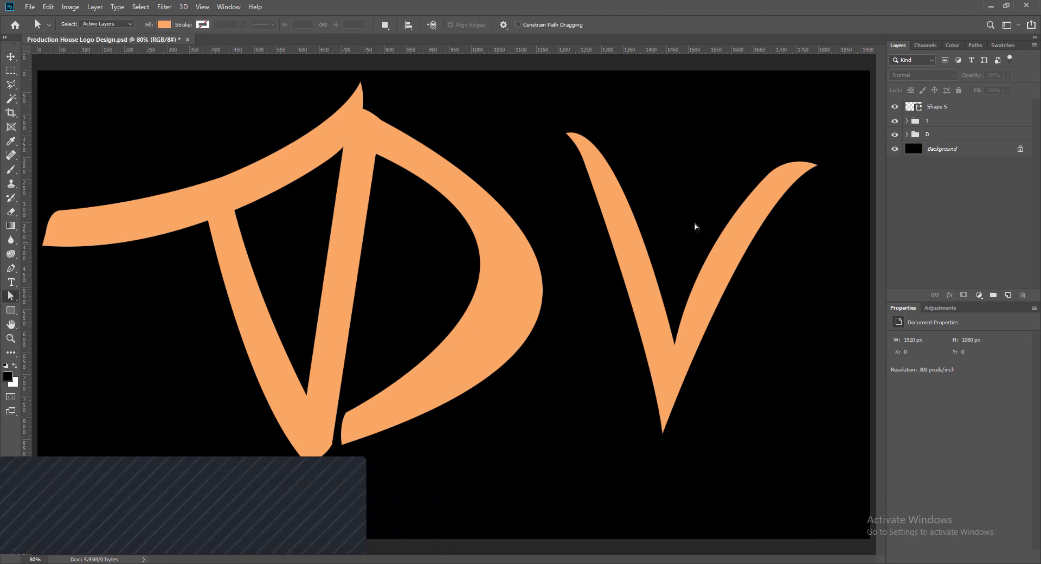
left_click(772, 175)
left_click(771, 172)
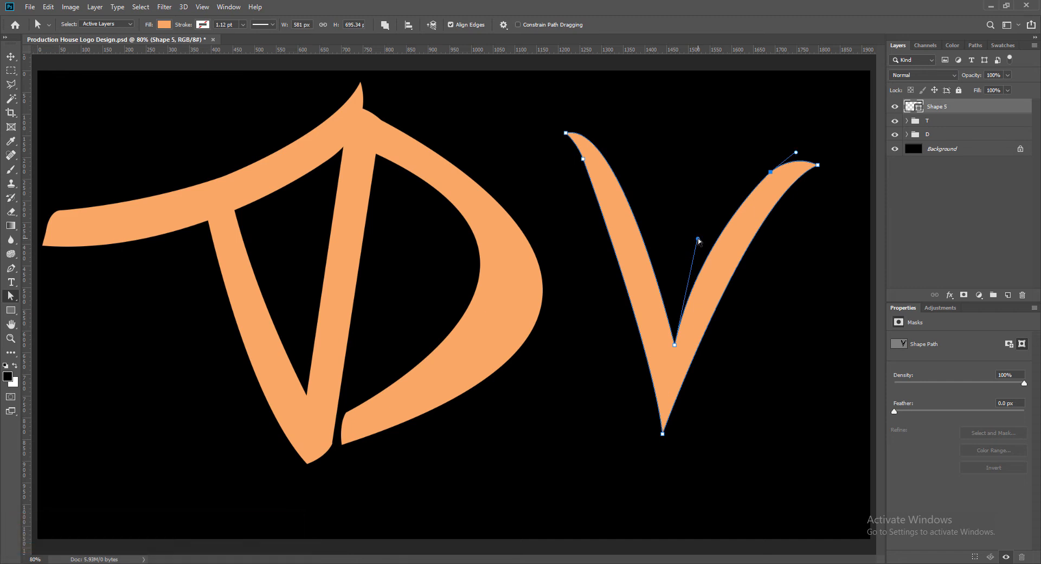
left_click_drag(700, 242, 698, 237)
key("v")
left_click(821, 448)
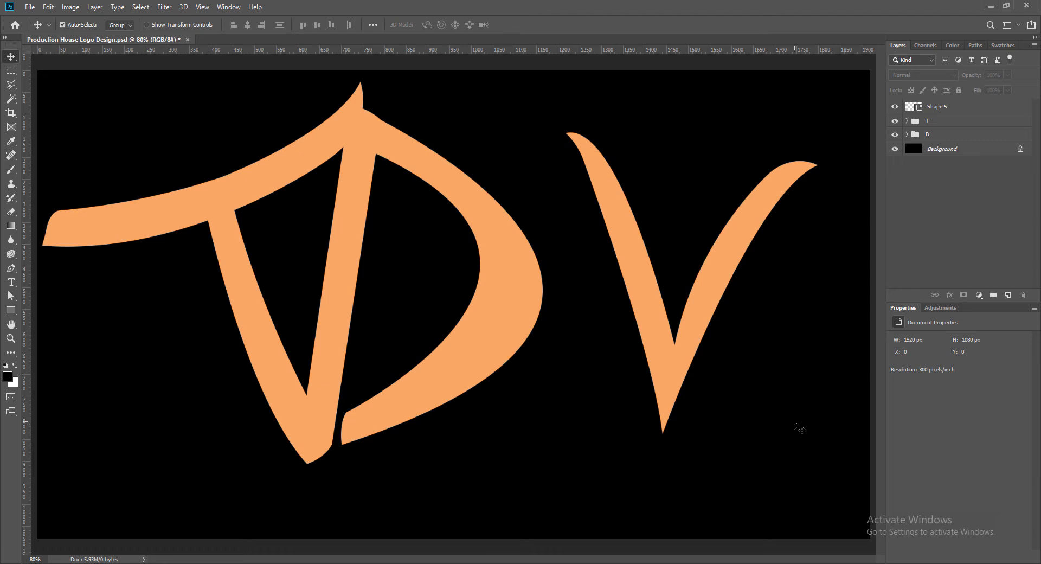
key("ctrl+s")
Shift the V's inner notch anchor slightly left and round the right tip a little more with its curve handle
left_click(625, 252)
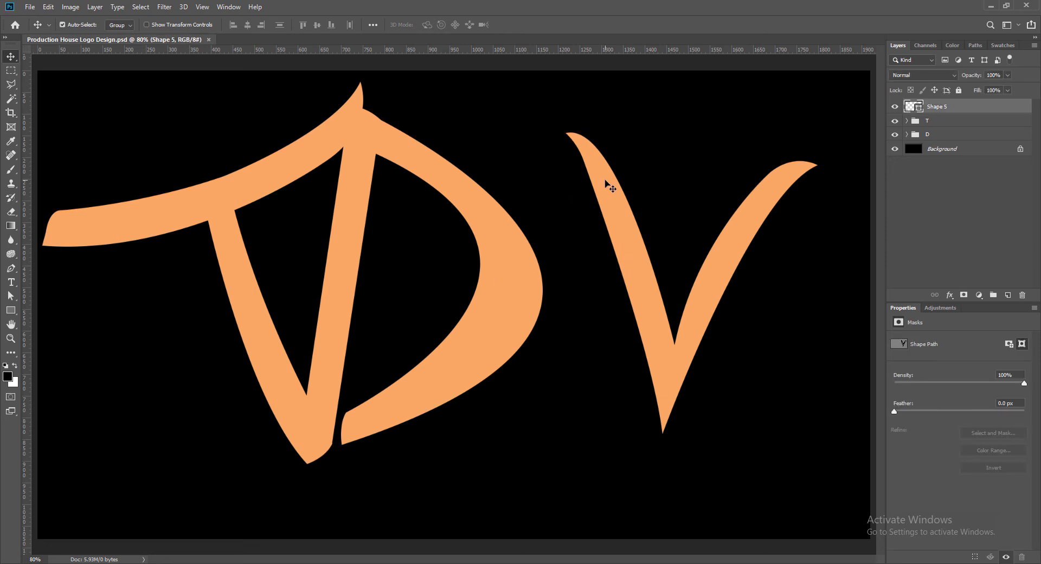
left_click(13, 298)
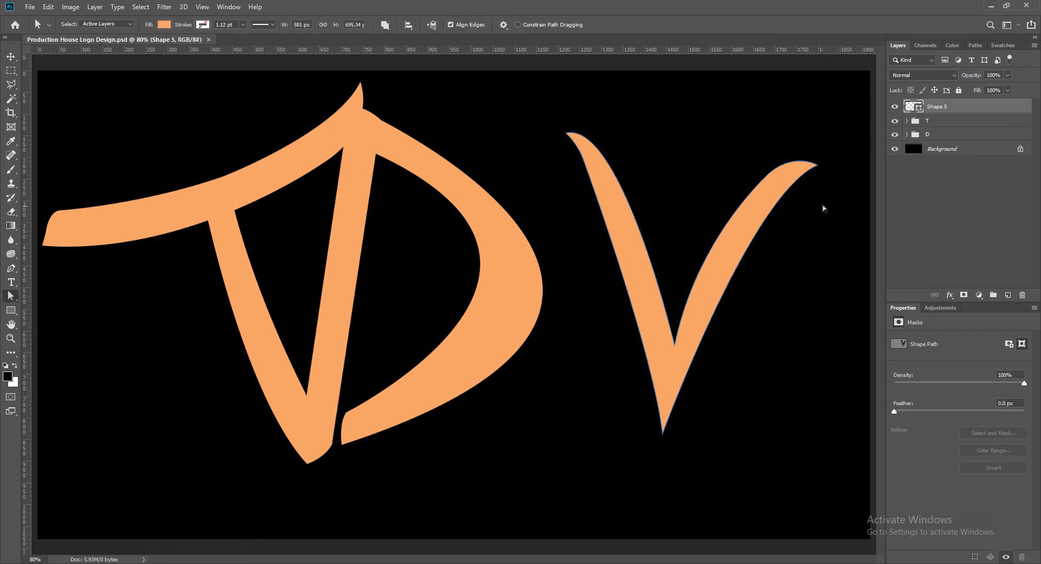
left_click(737, 232)
left_click(675, 345)
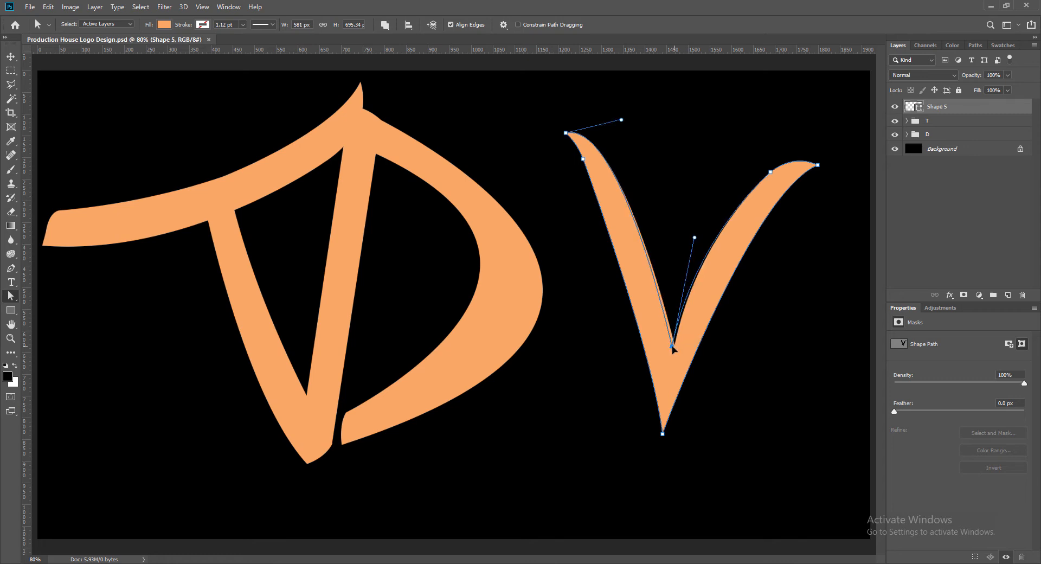
left_click_drag(672, 345, 672, 346)
left_click(772, 172)
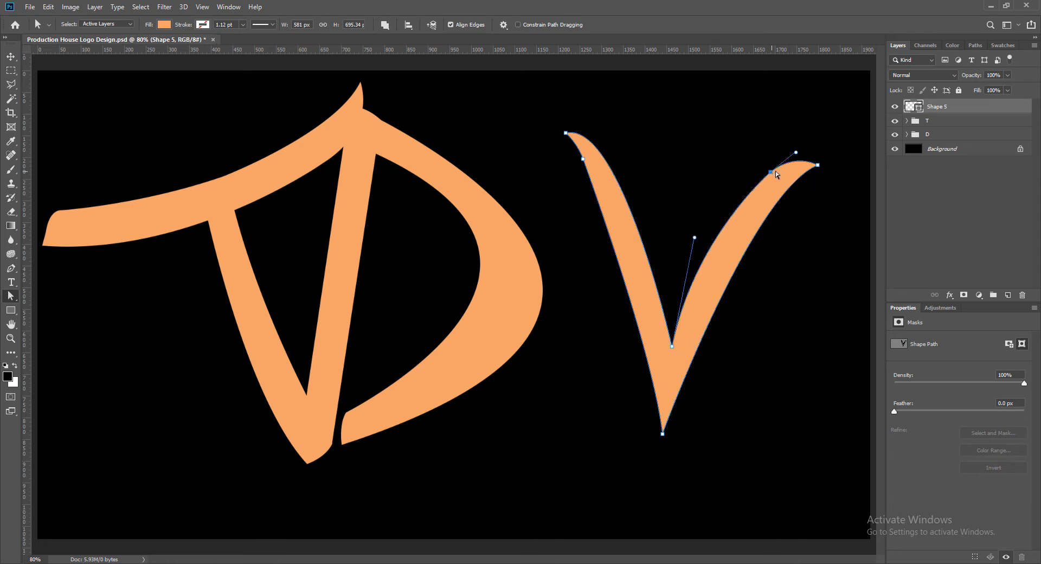
left_click_drag(796, 153, 797, 151)
left_click(812, 438)
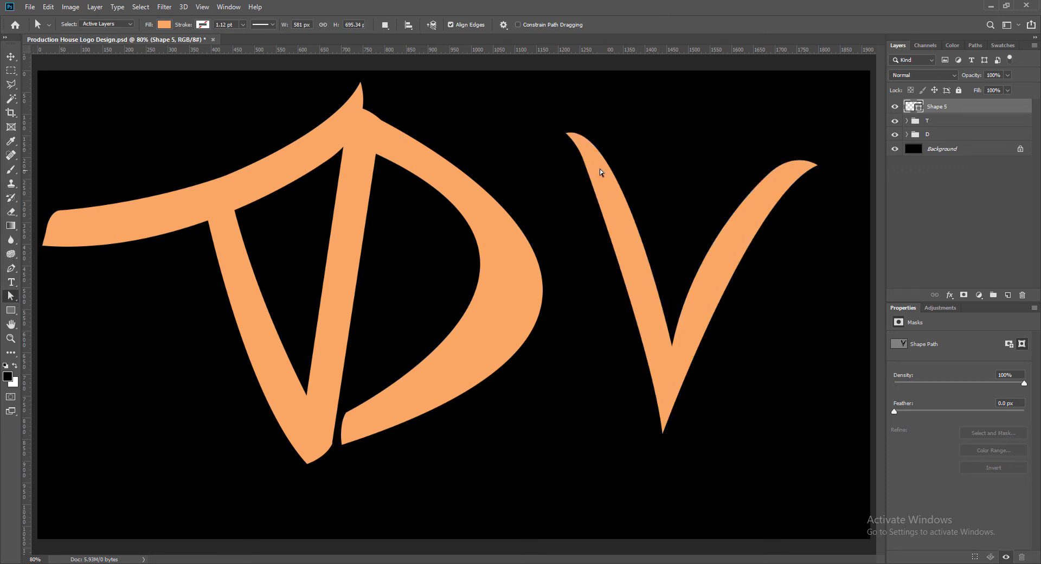
Move the anchor just below the V's left tip slightly up and outward
left_click(585, 159)
left_click(619, 351)
left_click(585, 161)
left_click(585, 162)
left_click_drag(584, 161, 580, 158)
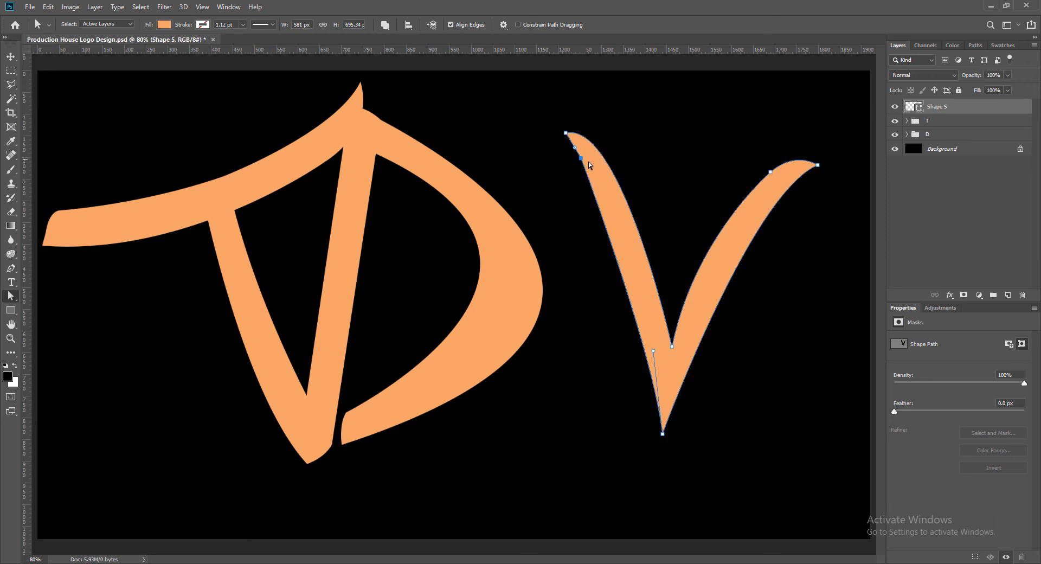
Adjust the curve handle of the anchor below the V's left tip to flatten the short edge between them
left_click(572, 225)
left_click(581, 159)
left_click(567, 133)
left_click(581, 159)
left_click(557, 168)
left_click(581, 159)
left_click(574, 148)
left_click(561, 194)
left_click(582, 159)
Extend the left tip's handle to reshape the arm's inner curve, touch up the short edge below the tip, and save
left_click_drag(566, 133, 631, 129)
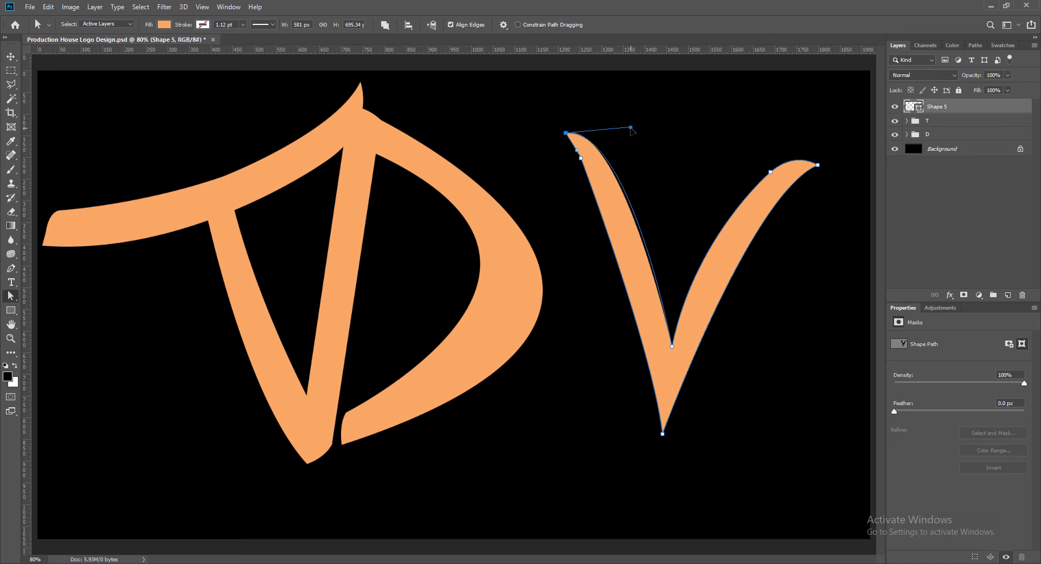
left_click(581, 159)
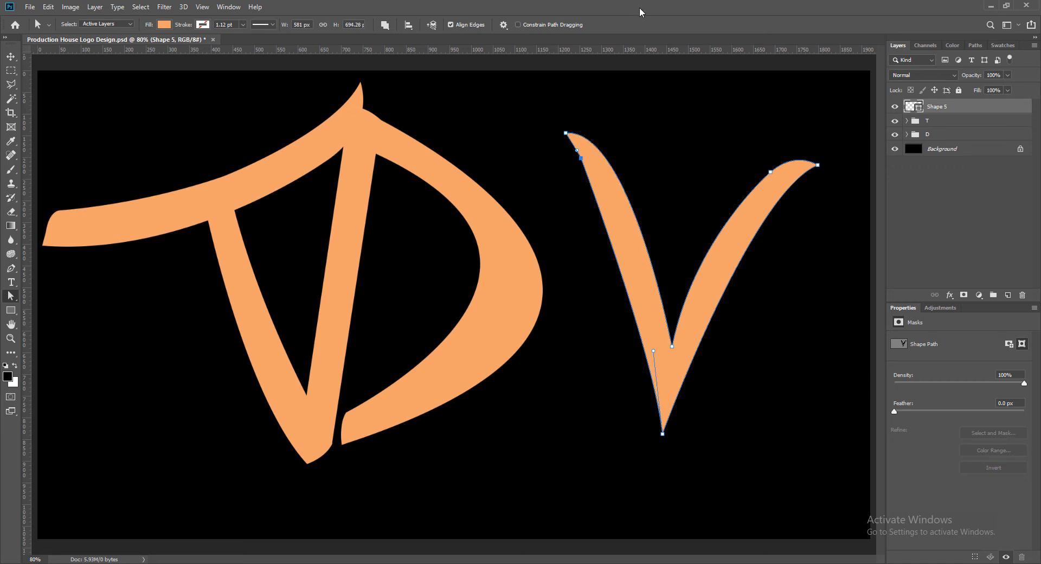
key("v")
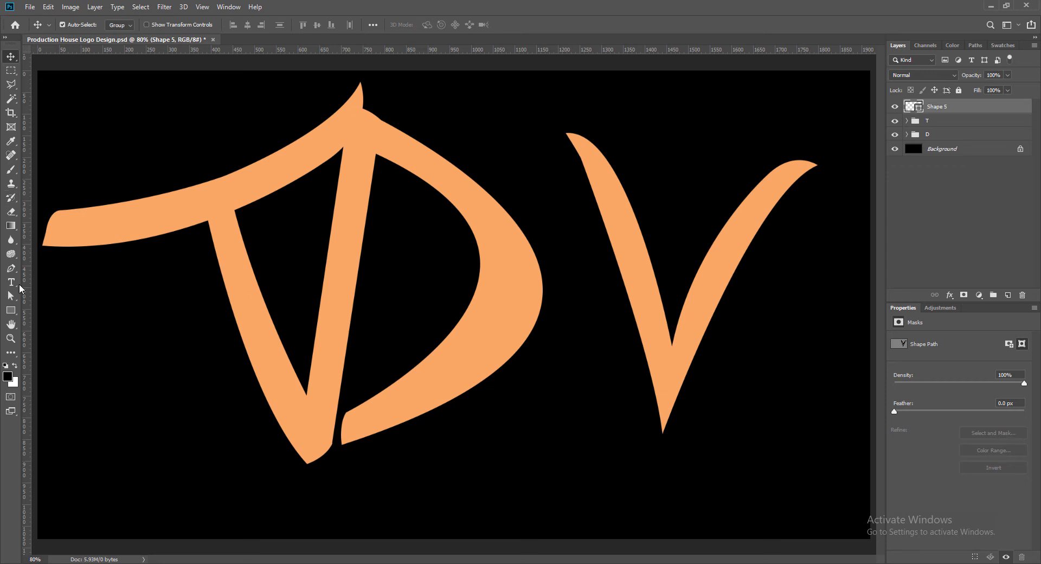
key("a")
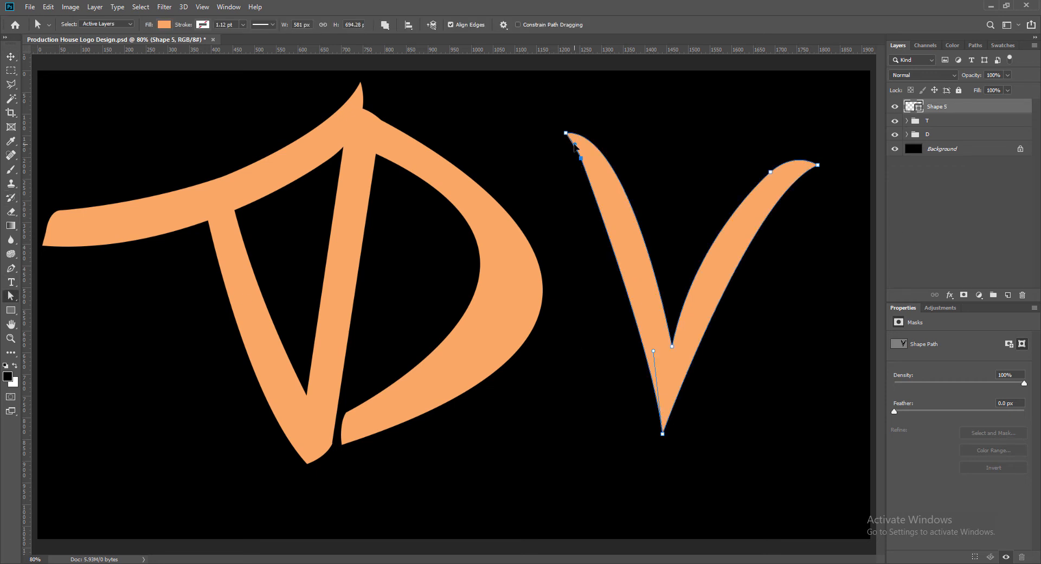
left_click(593, 240)
key("v")
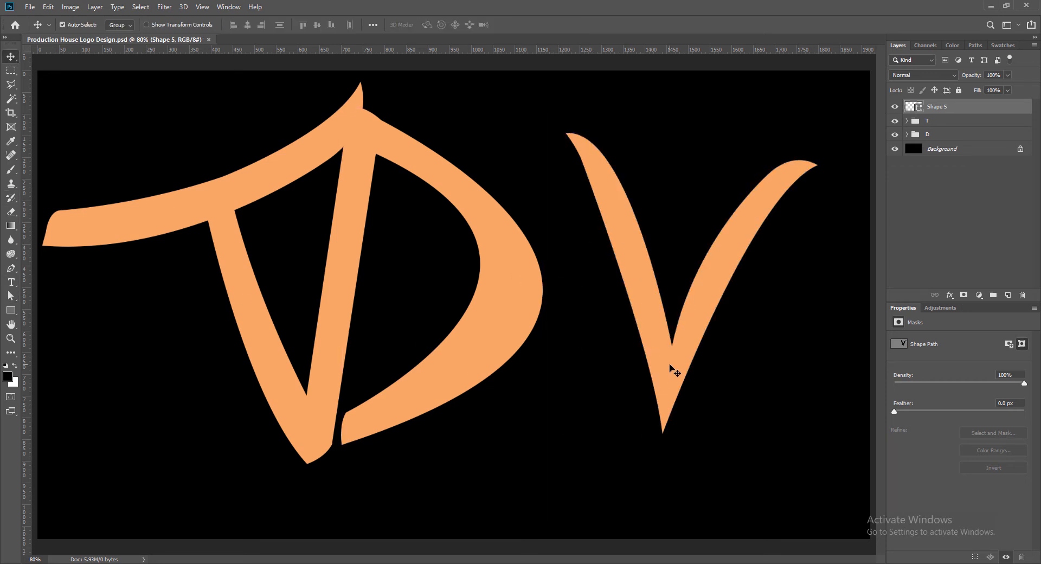
Move the V onto the D, enlarge it to about 120%, and shift it left so its left tip reaches the T's stem
left_click_drag(674, 370, 571, 405)
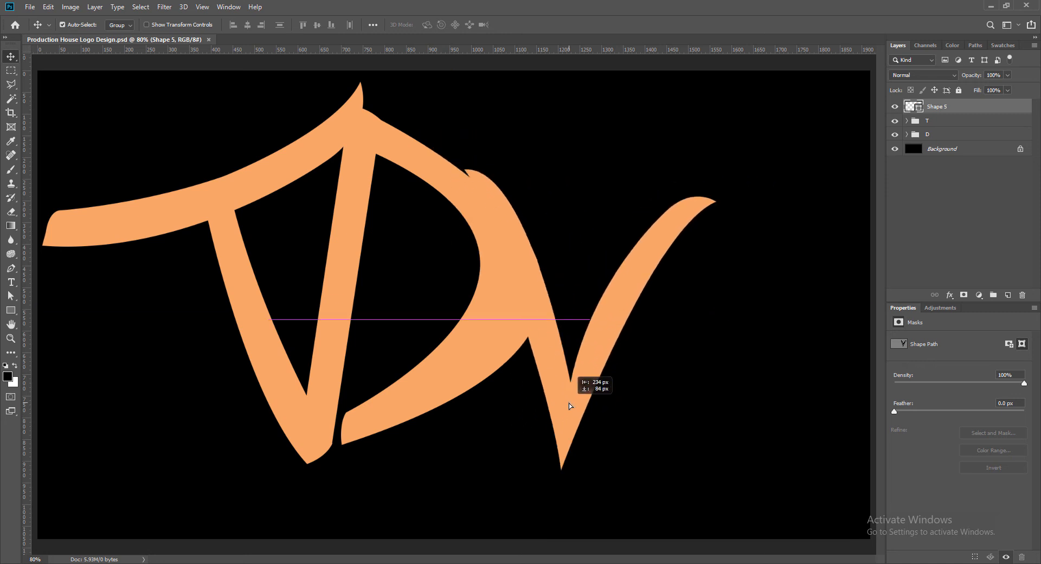
key("ctrl+t")
left_click_drag(717, 168, 766, 108)
key("Return")
left_click_drag(635, 293, 511, 292)
Rotate the V about 5° clockwise and shorten it slightly from its lower point
key("ctrl+t")
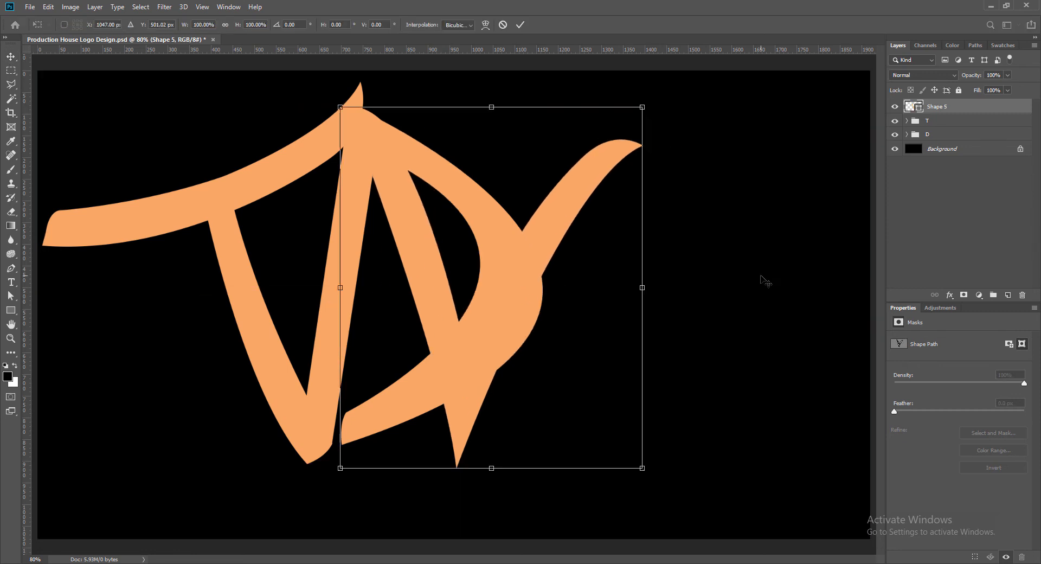
left_click_drag(667, 97, 688, 102)
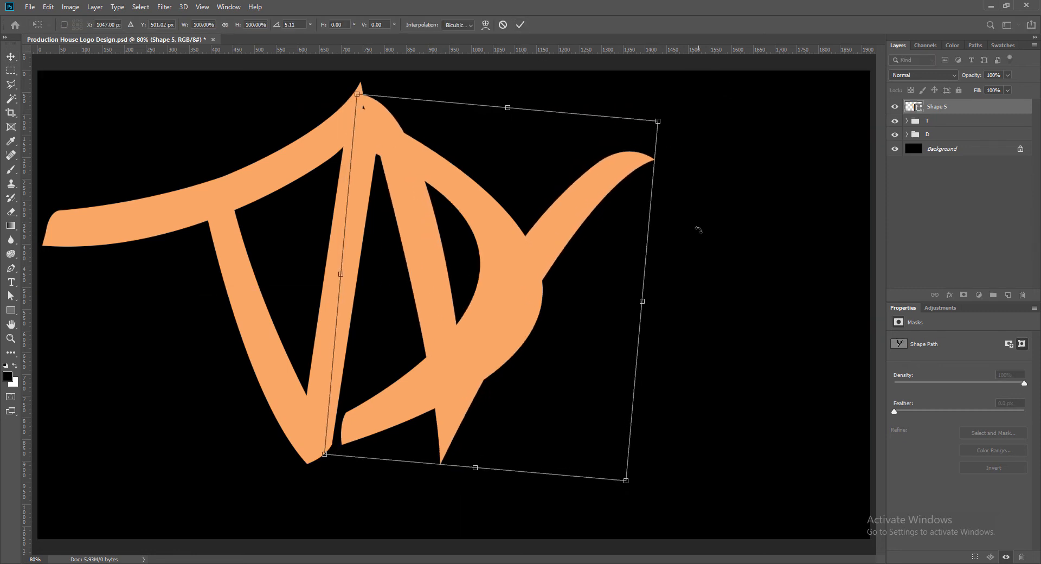
left_click_drag(478, 468, 475, 465)
key("Return")
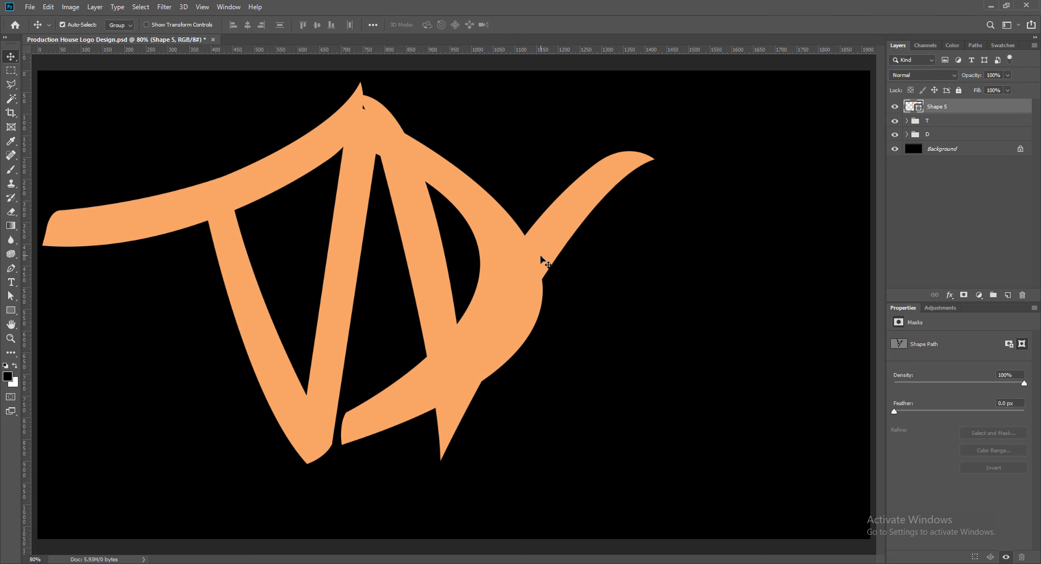
Nudge the V down and left until its upper left tip merges into the apex where the T and D meet
key("Right")
key("Right")
key("Right")
key("Right")
key("Right")
key("Right")
key("Right")
key("Right")
key("Right")
key("Right")
key("Right")
key("Right")
key("Right")
key("Right")
key("Left")
key("Left")
key("Left")
key("Left")
key("Left")
key("Left")
key("Left")
key("Left")
key("Left")
key("Left")
key("Left")
key("Left")
key("Left")
key("Left")
key("Left")
key("Left")
key("Left")
key("Left")
key("Left")
key("Left")
key("Down")
key("Down")
key("Down")
key("Down")
key("Down")
key("Down")
key("Down")
key("Down")
key("Down")
key("Down")
key("Down")
key("Down")
key("Down")
key("Down")
key("Down")
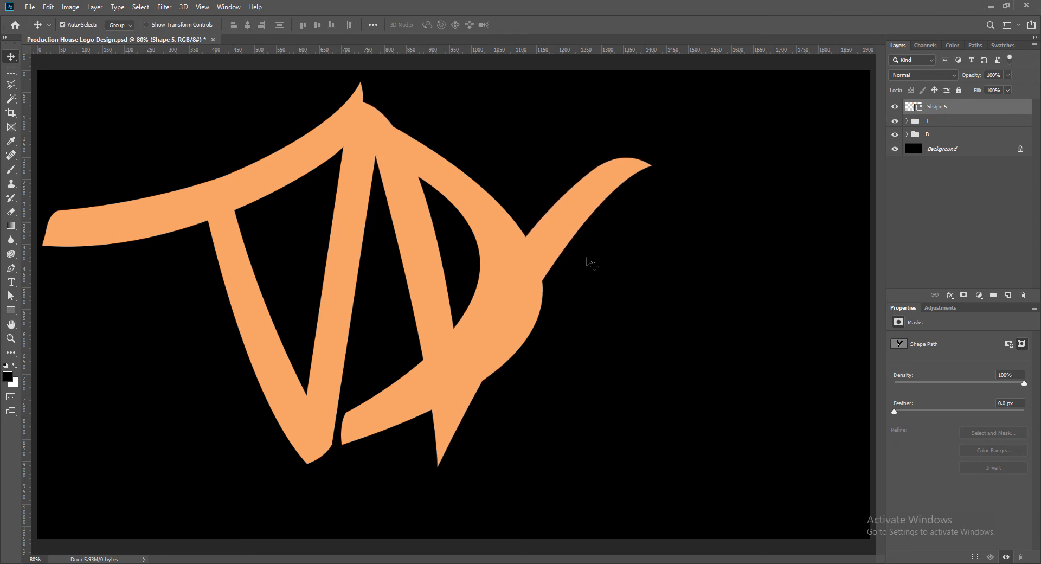
key("Left")
key("Left")
key("Left")
key("Left")
key("Left")
key("Left")
key("Left")
key("Left")
key("Left")
key("Left")
key("Left")
key("Left")
key("Left")
key("Left")
key("Left")
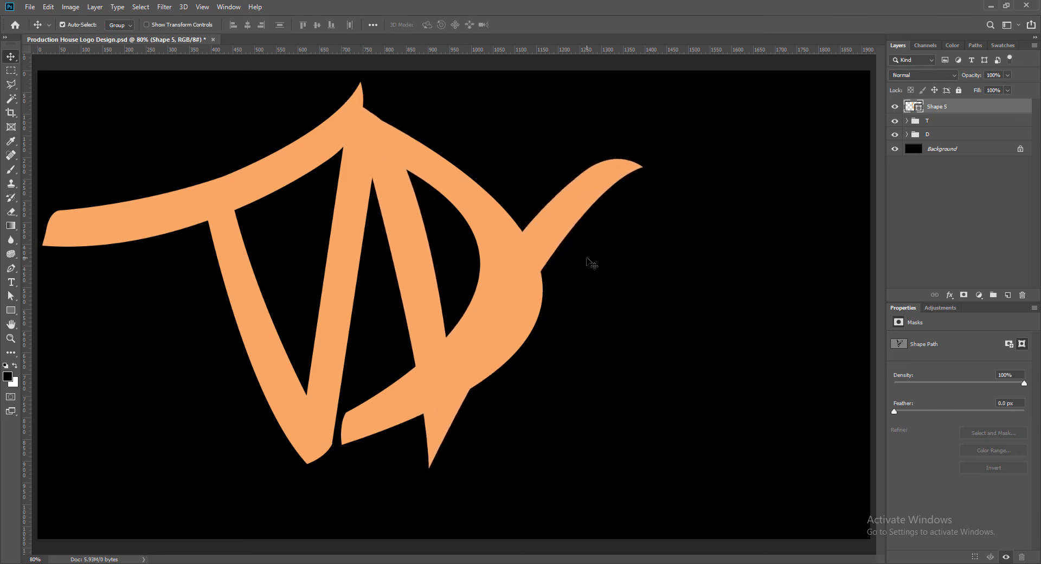
key("Left")
key("Right")
key("Down")
key("Down")
key("Right")
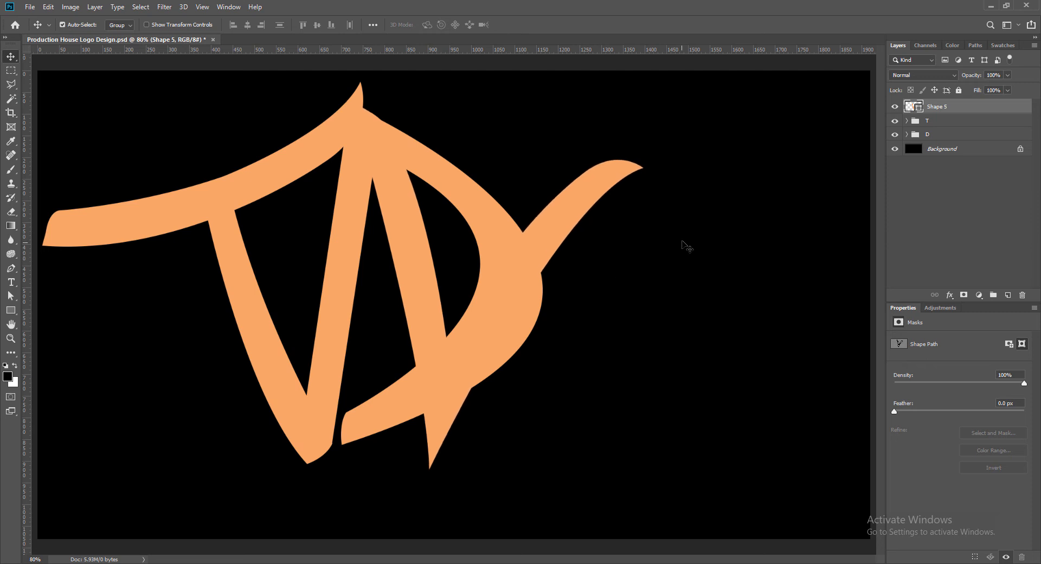
Rotate the V about 0.8° clockwise and slightly shorten its lower point to line up with the T's base
key("ctrl+t")
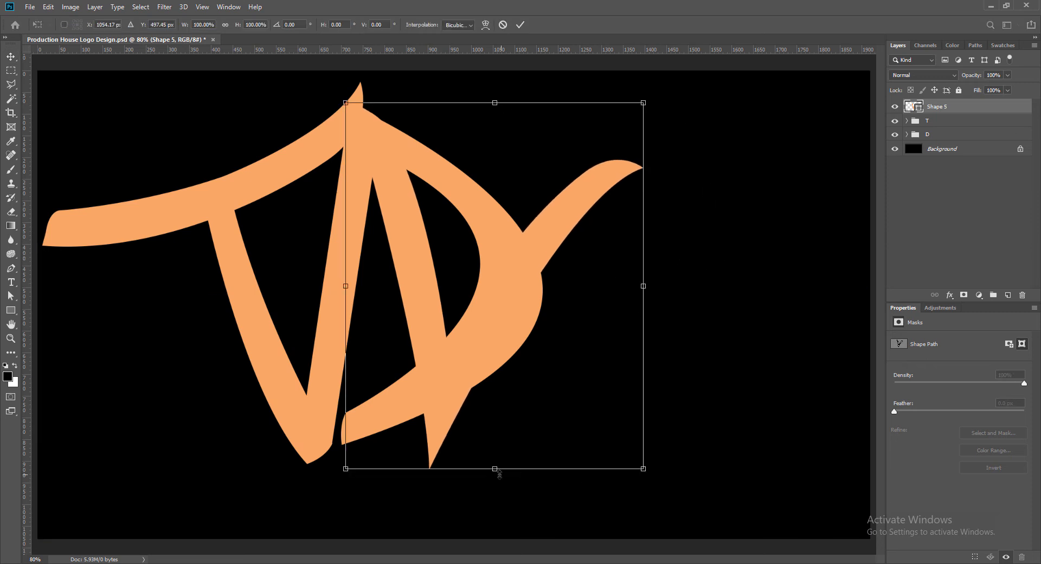
left_click_drag(653, 475, 650, 477)
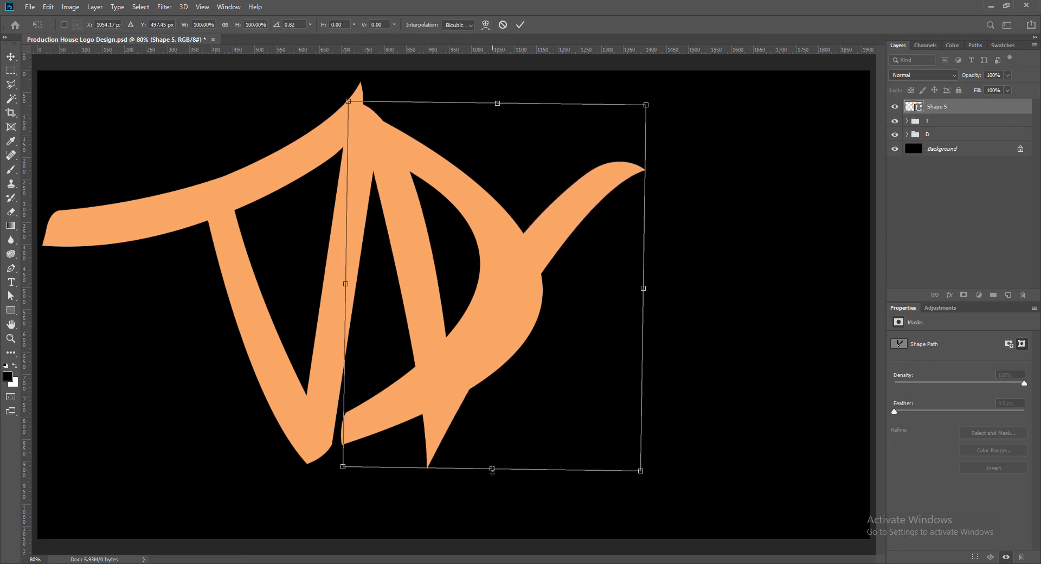
left_click_drag(495, 468, 492, 469)
key("Return")
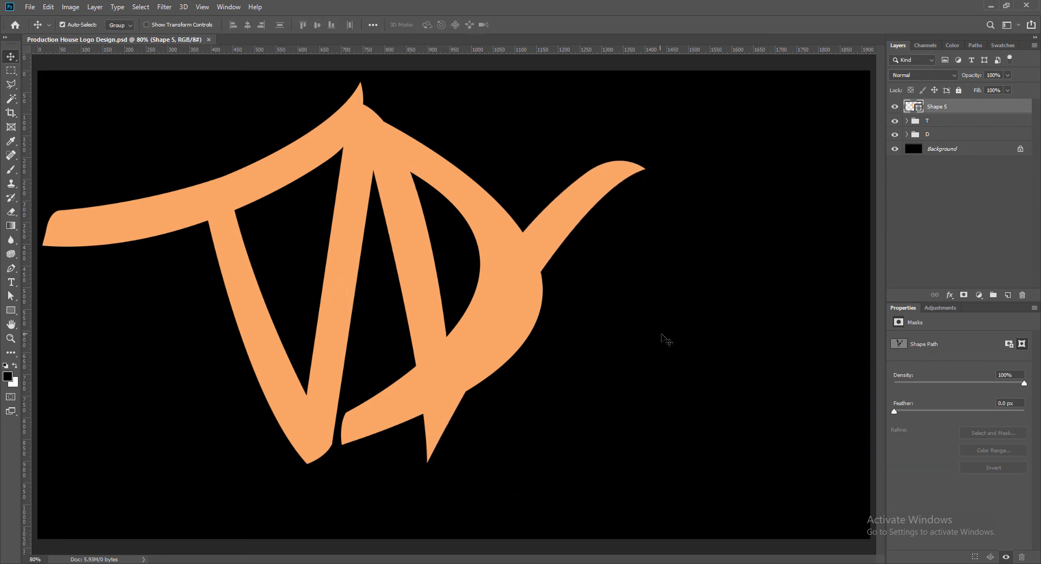
Rename the Shape 5 layer to V, place it directly above the Background layer, and save the document
double_click(939, 107)
type("V")
key("Return")
left_click_drag(945, 108, 951, 141)
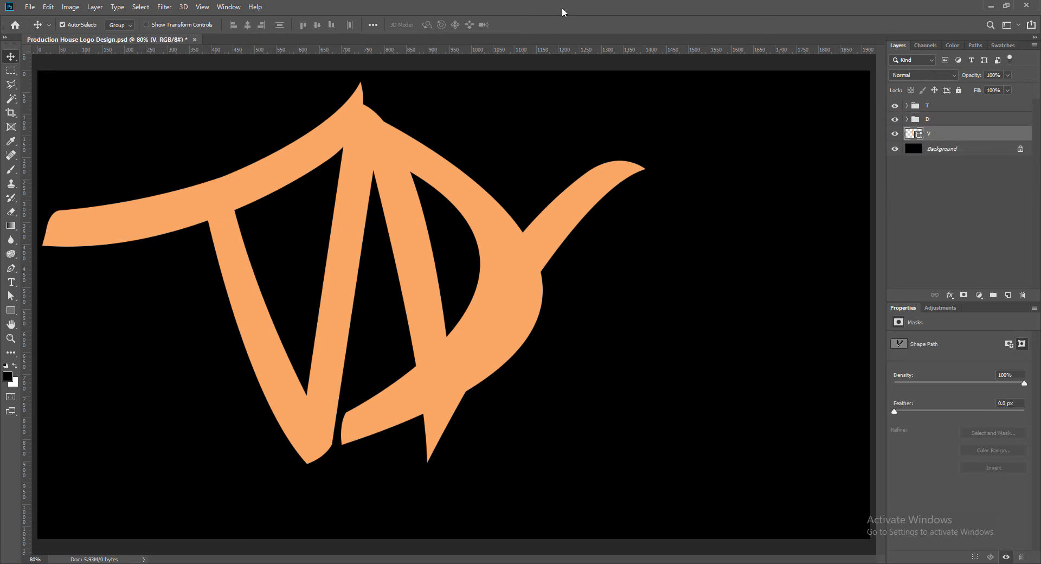
key("ctrl+s")
Select the T, D and V layers together, scale the monogram to about 83%, and position it near the canvas's upper middle
left_click(953, 106, "shift")
left_click_drag(228, 196, 325, 197)
key("ctrl+t")
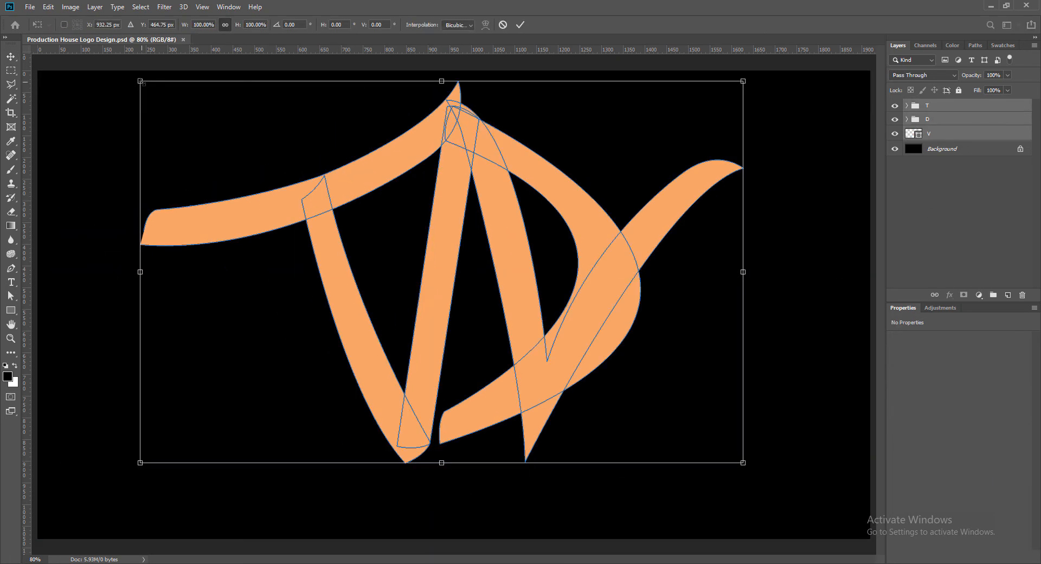
left_click_drag(141, 82, 243, 146)
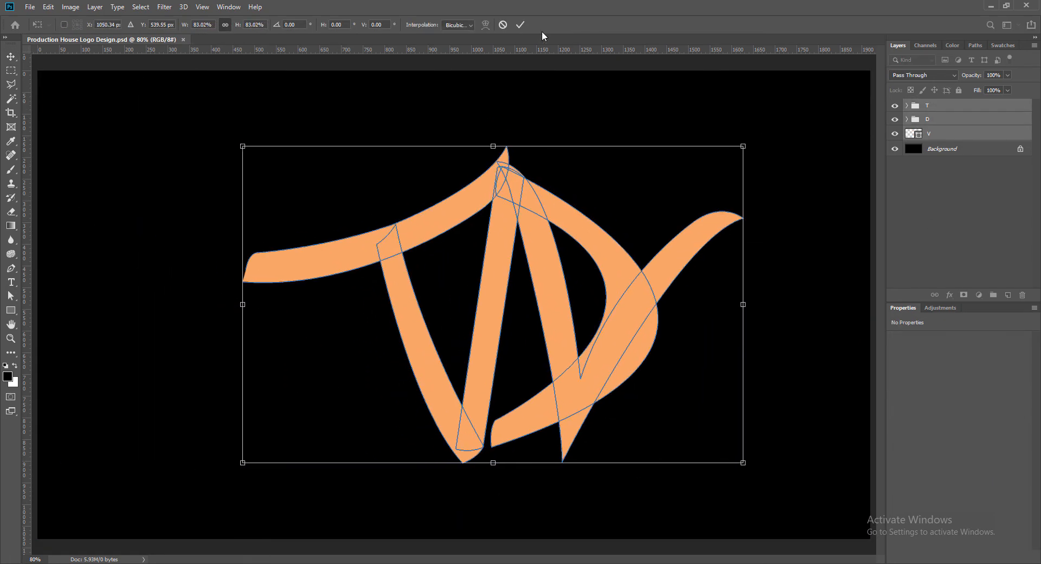
key("Return")
left_click_drag(490, 339, 443, 270)
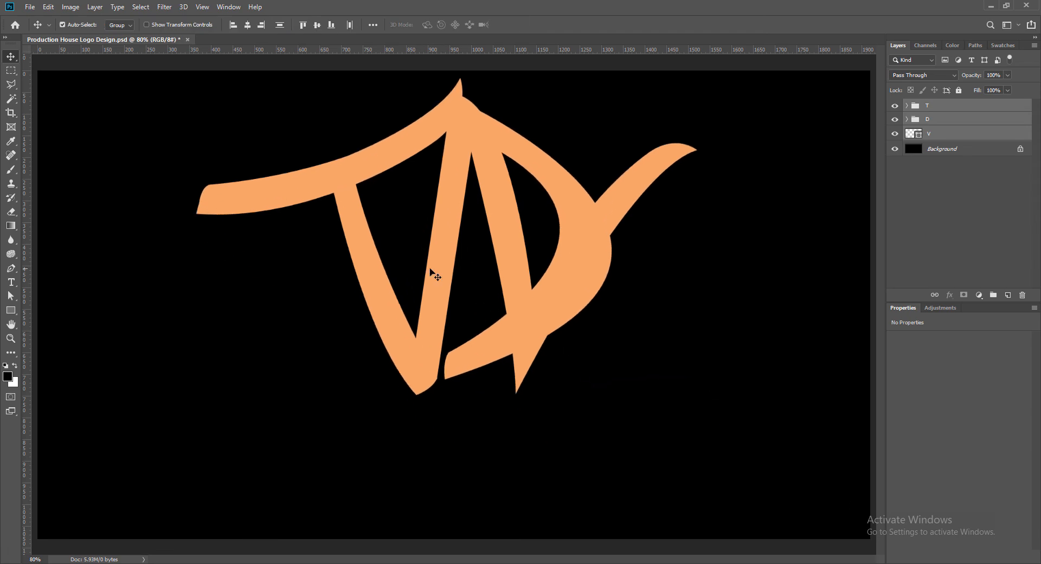
Scale the whole monogram down again to about 77% and move it to the upper centre of the canvas
key("ctrl+t")
left_click_drag(195, 78, 300, 172)
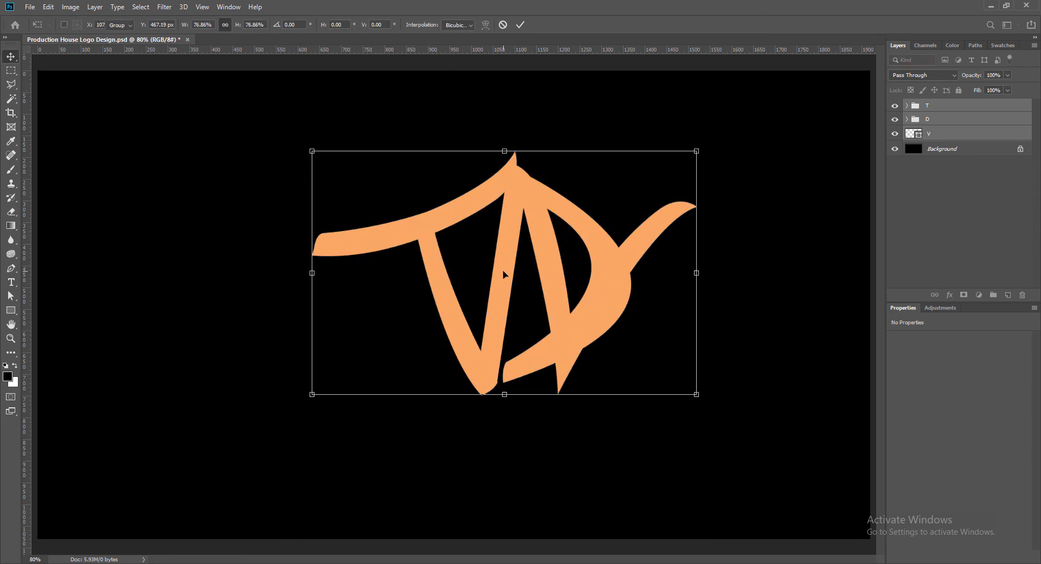
key("Return")
left_click_drag(556, 293, 508, 223)
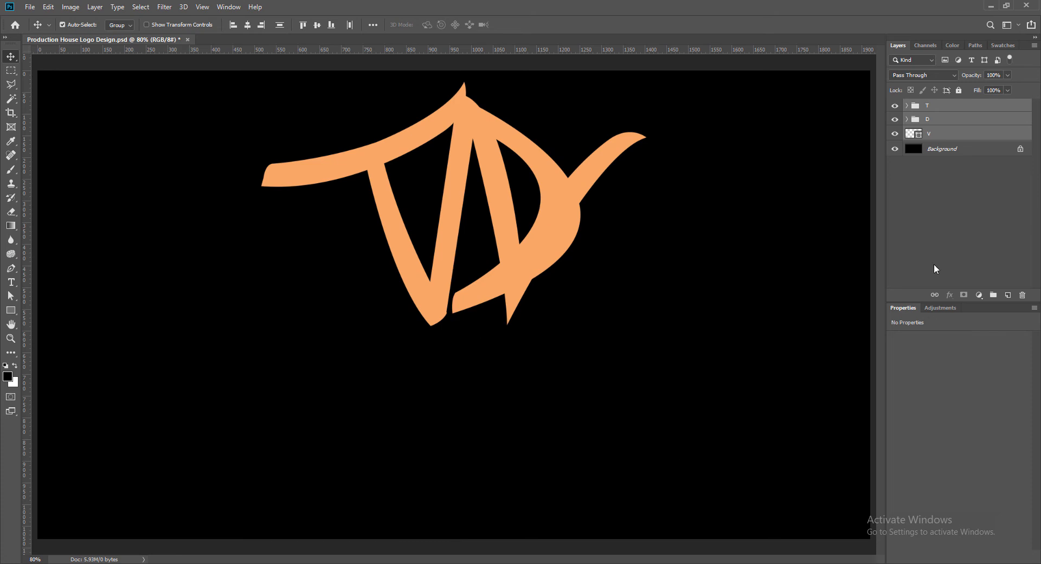
Add a new layer and draw a long thin rounded rectangle about 857 × 36 px in the canvas's lower left
left_click(934, 263)
left_click(1009, 295)
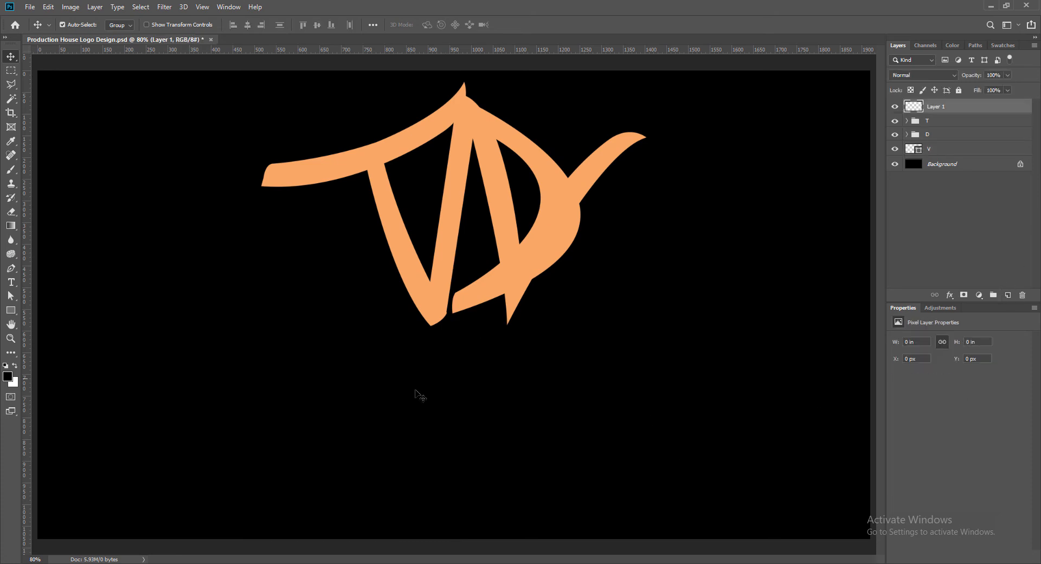
key("u")
key("shift+u")
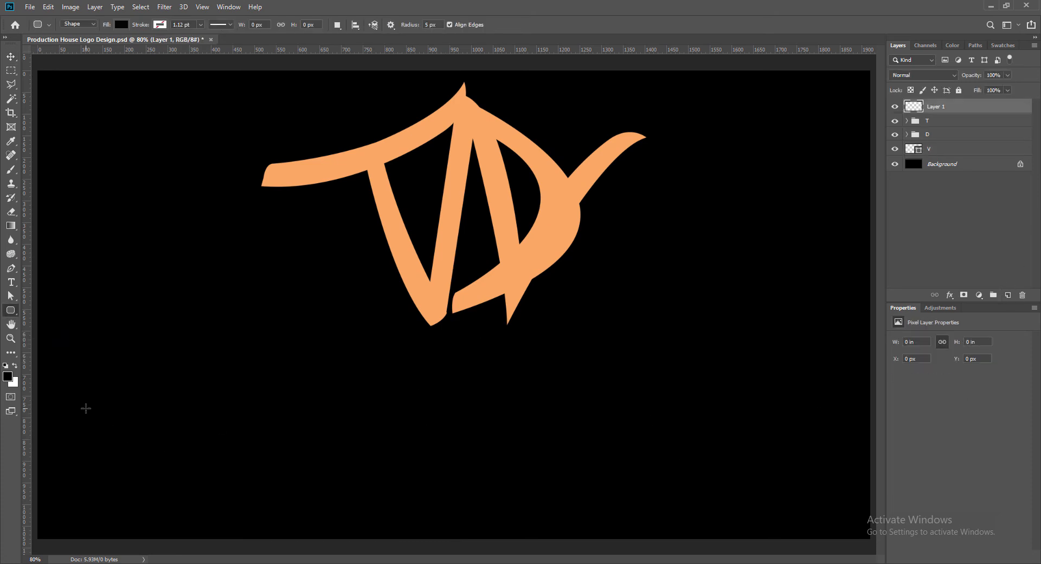
left_click_drag(85, 409, 457, 423)
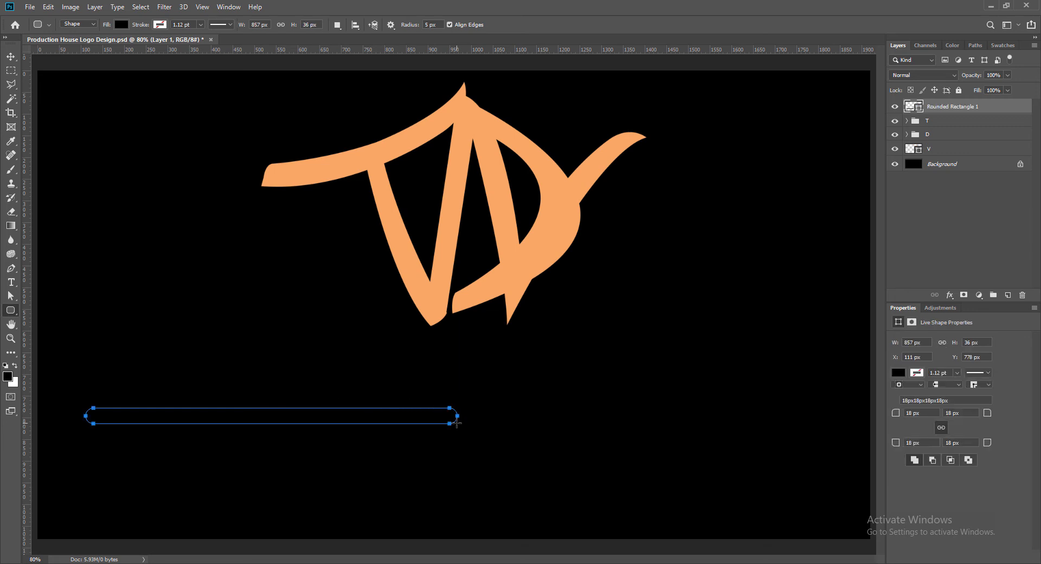
Fill the rounded rectangle with the light orange sampled from the monogram
left_click(11, 56)
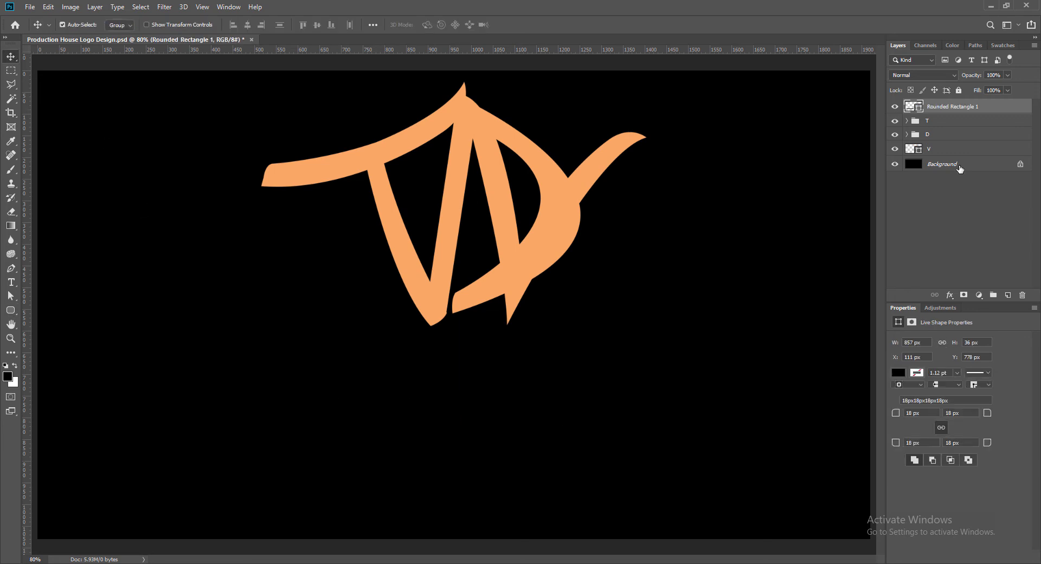
double_click(913, 107)
left_click(472, 248)
left_click(798, 139)
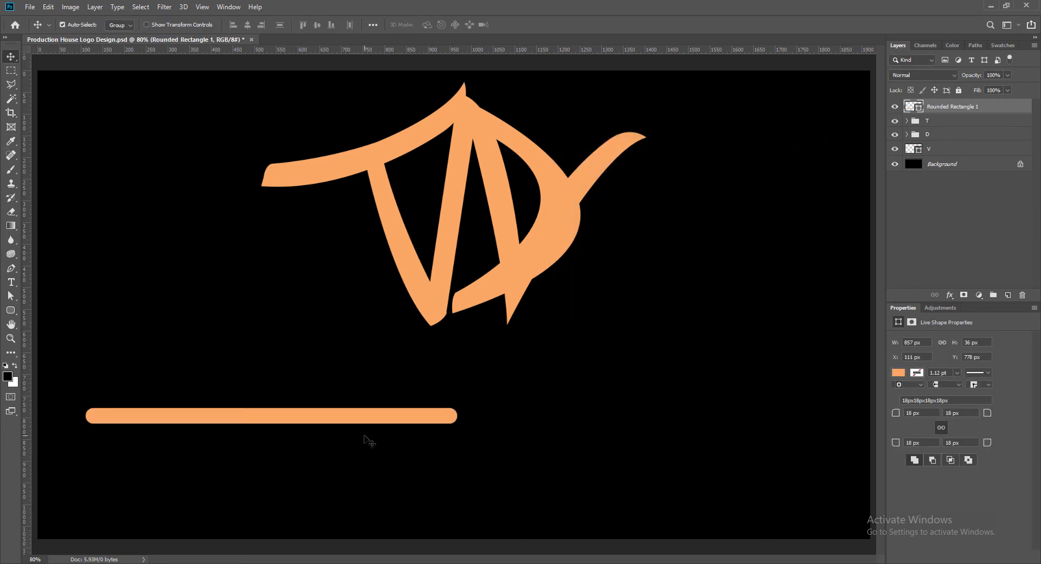
Move the rounded bar up beside the T's base and nudge its right end into the T's lower tip
left_click_drag(366, 420, 345, 322)
key("Down")
key("Down")
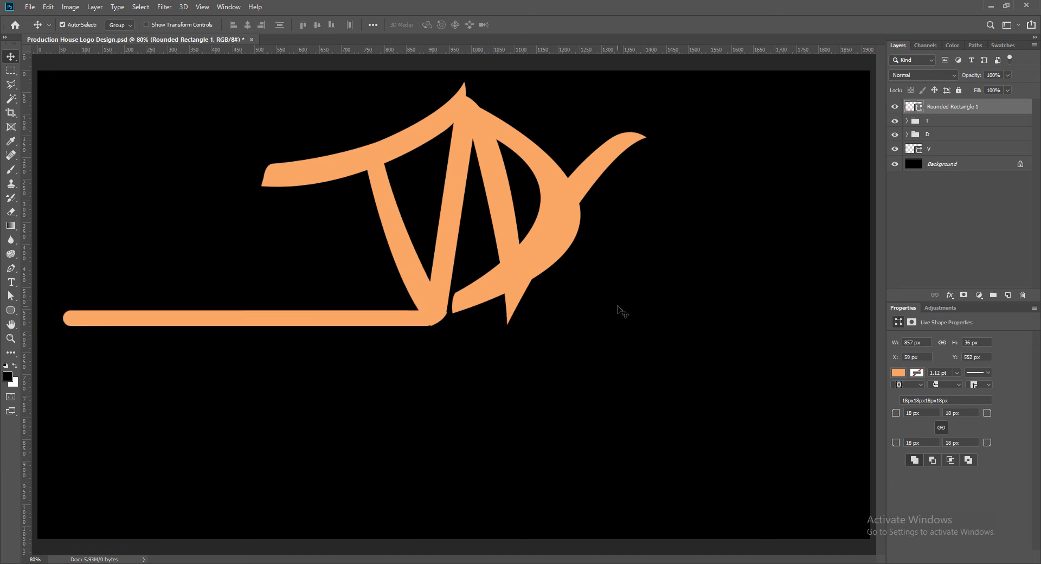
key("Right")
key("Right")
key("Right")
key("Up")
key("Up")
key("Down")
key("Right")
key("Right")
key("Up")
key("Up")
key("Down")
key("Down")
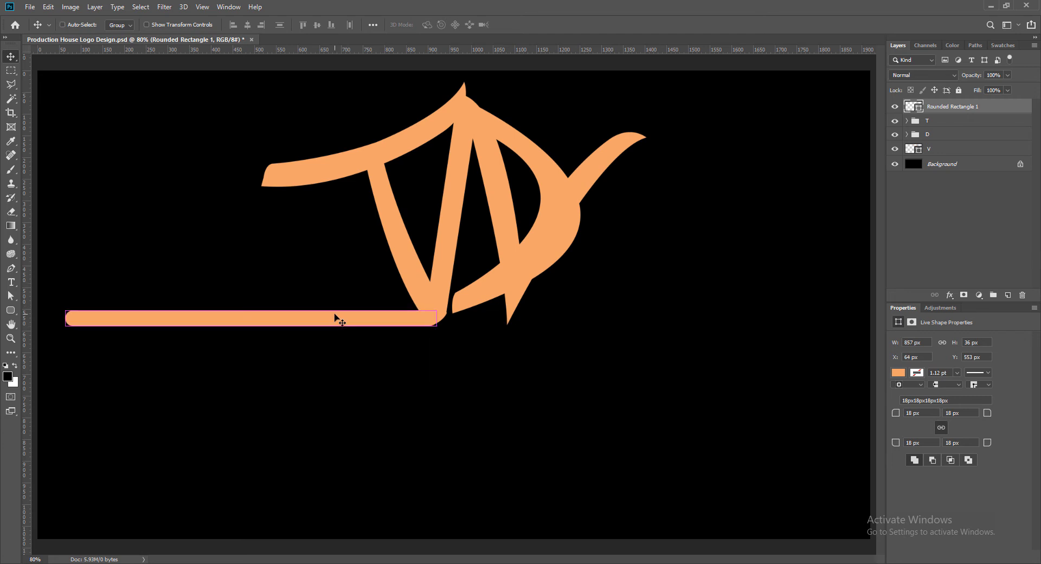
Resize the rounded bar to about 618 × 29 px, keeping its right end at the T's base
key("ctrl+t")
left_click_drag(65, 310, 166, 312)
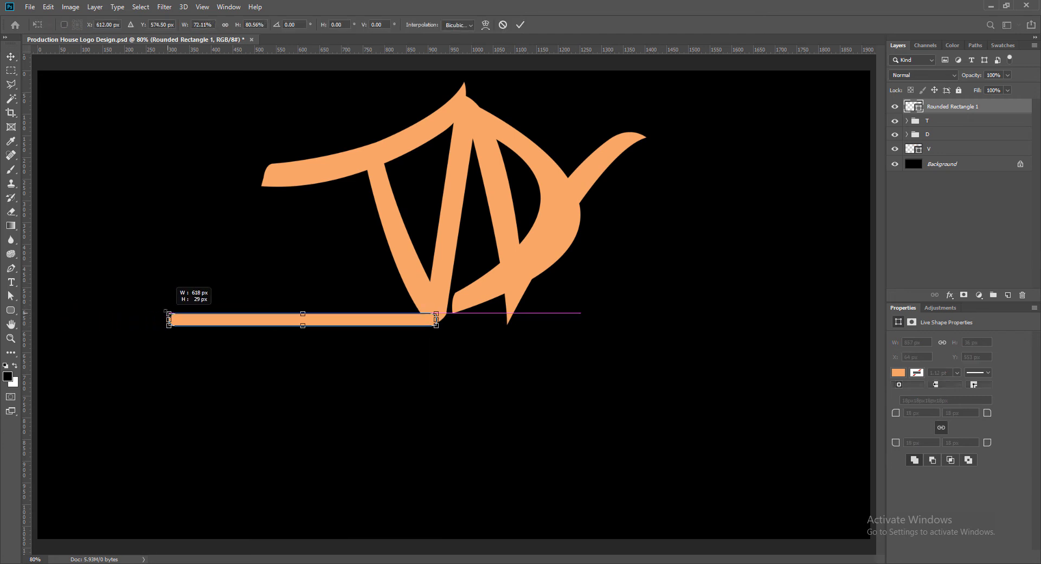
left_click(521, 25)
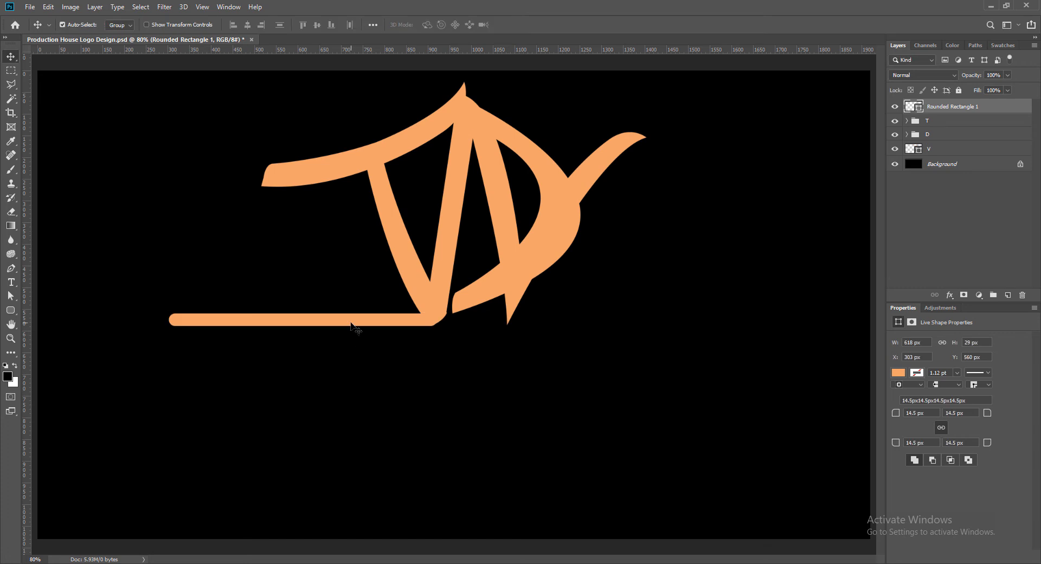
Nudge the shortened bar so its right end blends flush into the T's lower tip
key("Up")
key("Up")
key("Down")
key("Down")
key("Right")
key("Right")
key("Right")
key("Right")
key("Right")
key("Up")
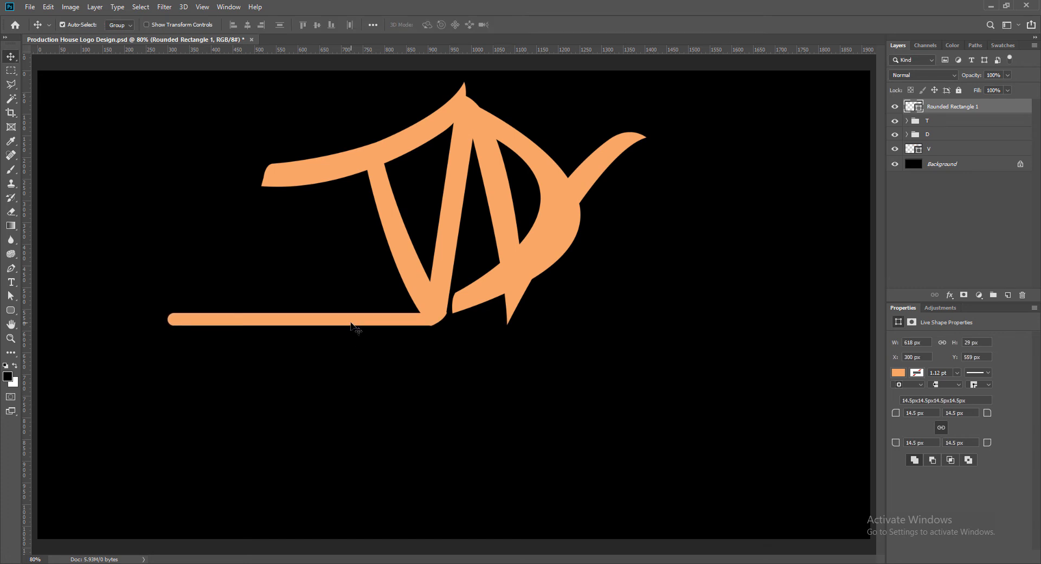
key("Down")
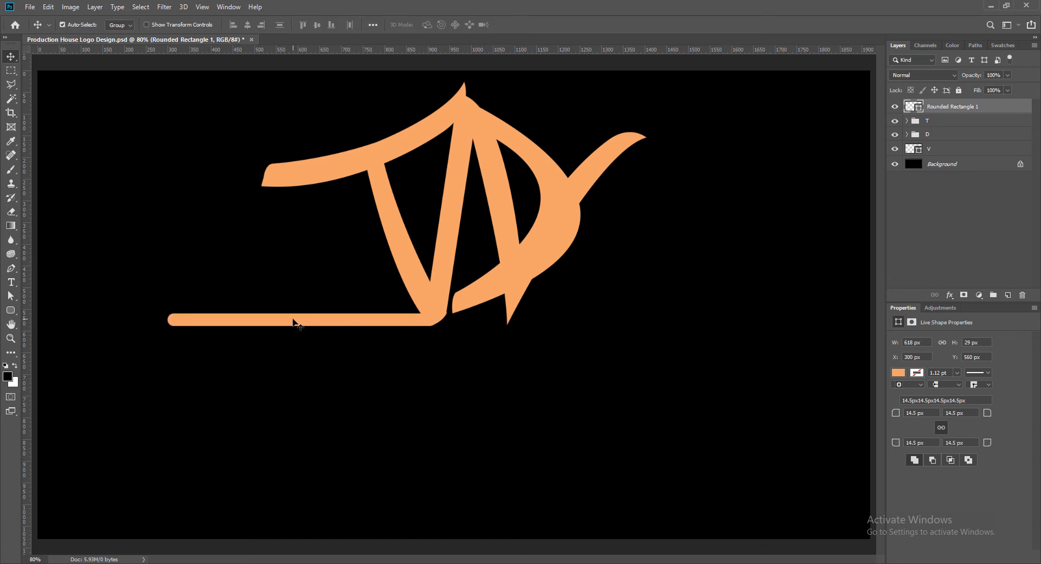
Duplicate the bar to the right so it starts at the V's lower tip, level with the original bar
left_click_drag(304, 321, 582, 320)
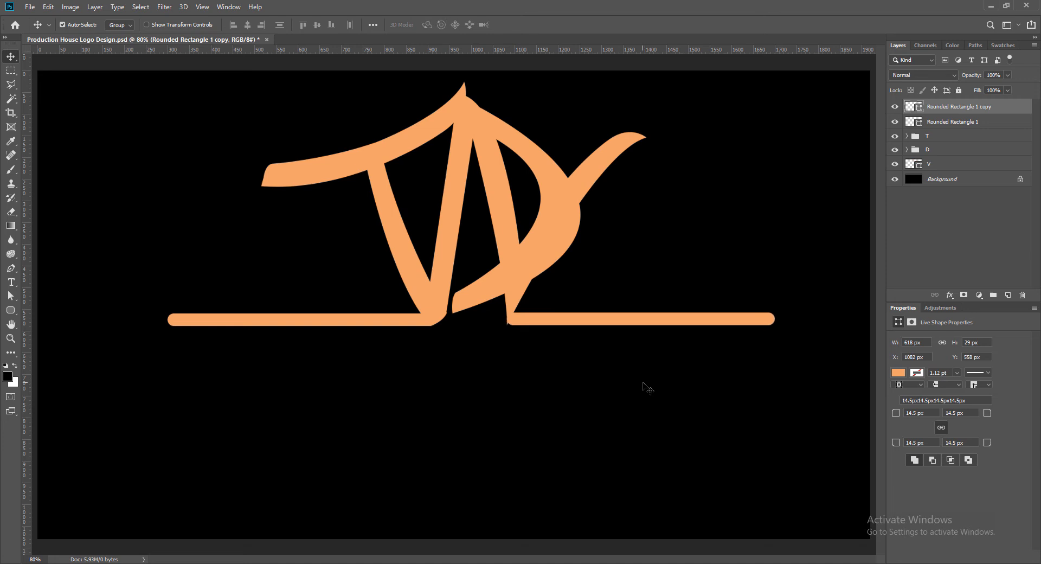
left_click_drag(561, 323, 559, 321)
key("ctrl")
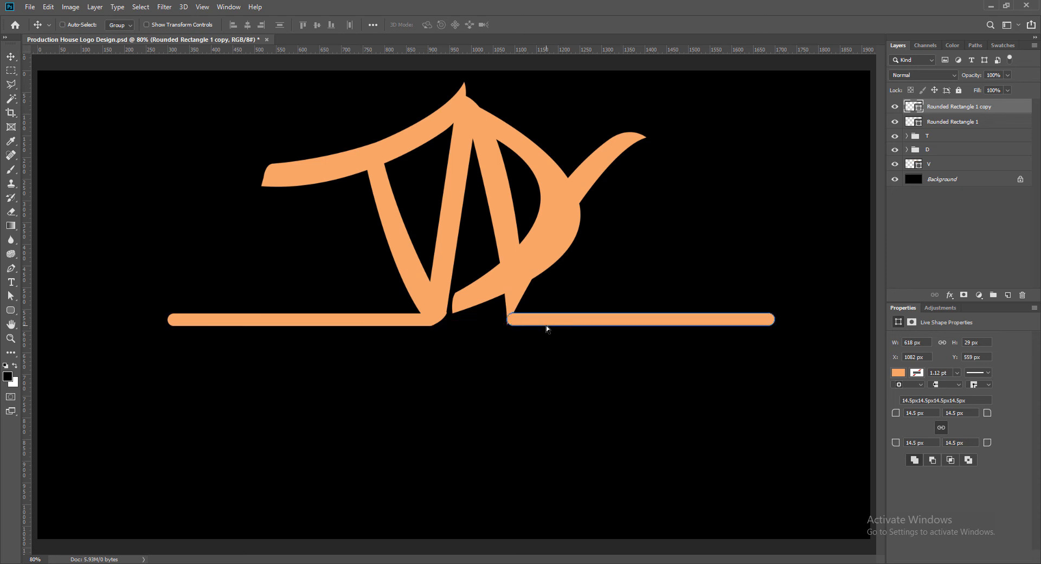
Distort the copied bar by pulling its lower left corner slightly outward past the V's tip
key("ctrl+t")
right_click(543, 322)
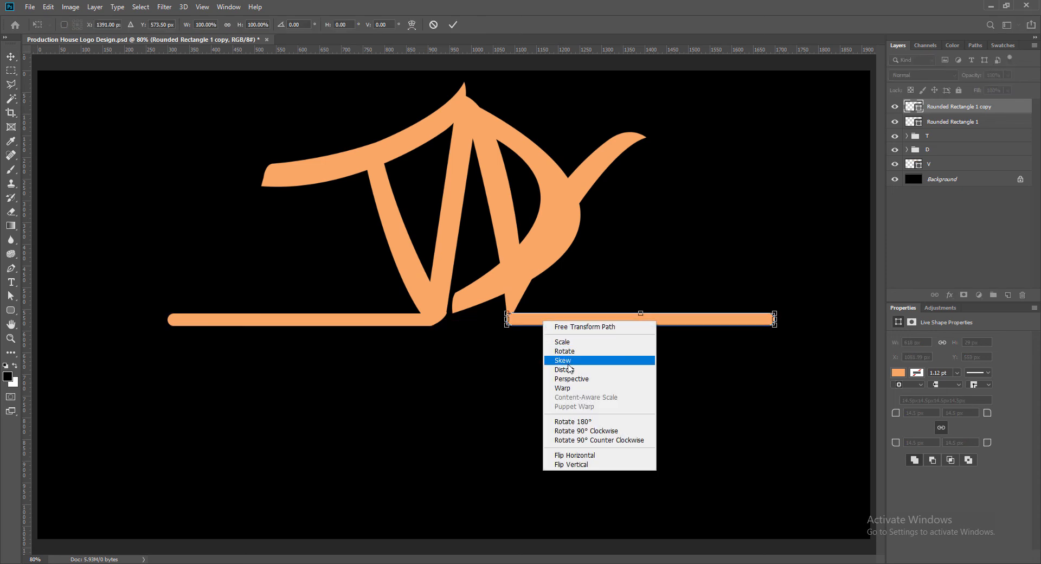
left_click(512, 337)
left_click_drag(507, 328, 503, 328)
key("Return")
left_click(488, 215)
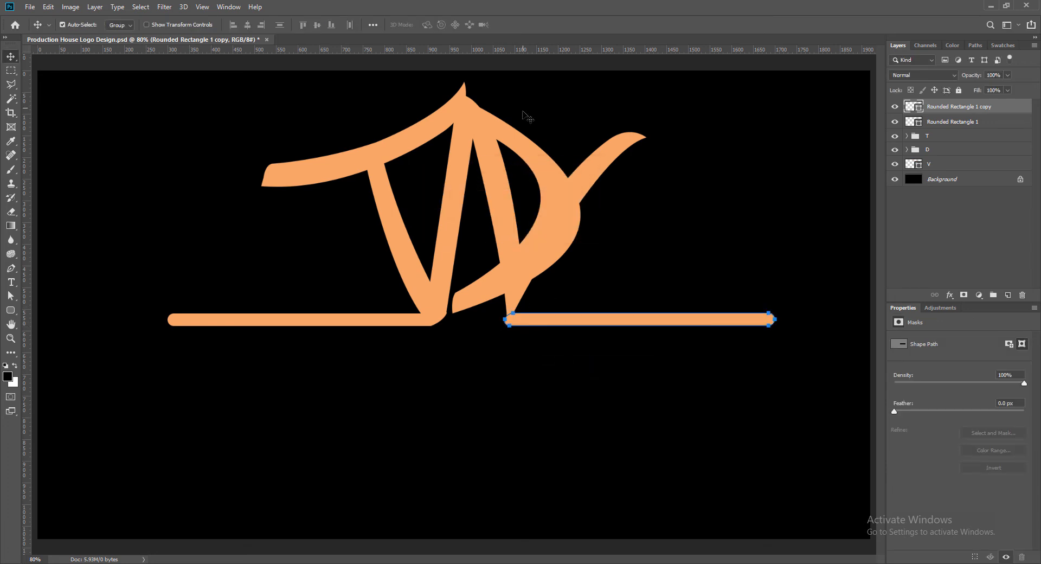
left_click(680, 366)
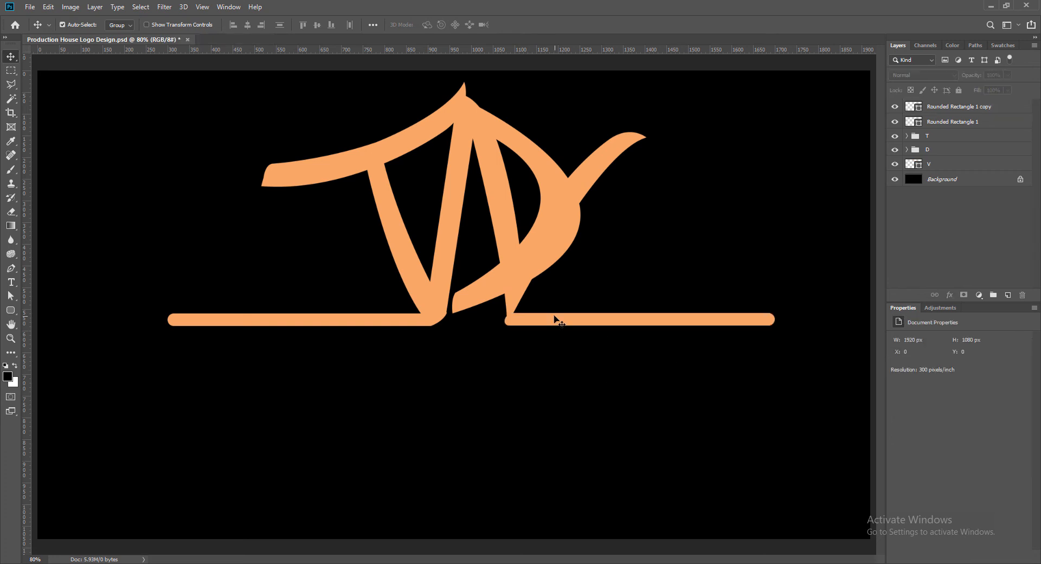
Select the copied bar's layer and nudge the bar slightly right and up against the V's lower tip
left_click(955, 109)
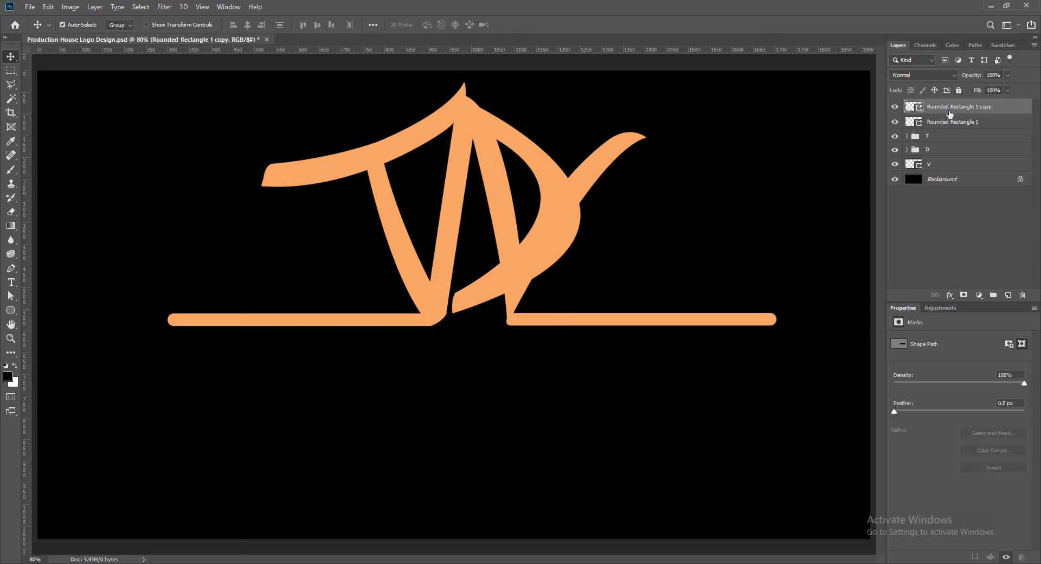
key("Up")
key("Up")
key("Down")
key("Right")
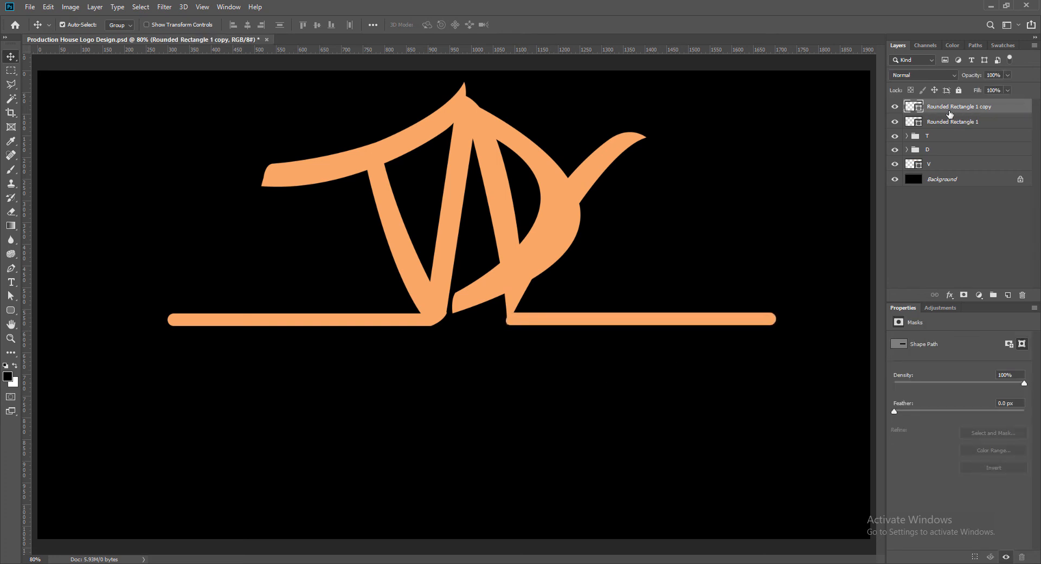
Reshape the left end of the copied bar by shifting its anchor point so the end squares off against the V's lower tip
left_click(16, 294)
left_click(507, 319)
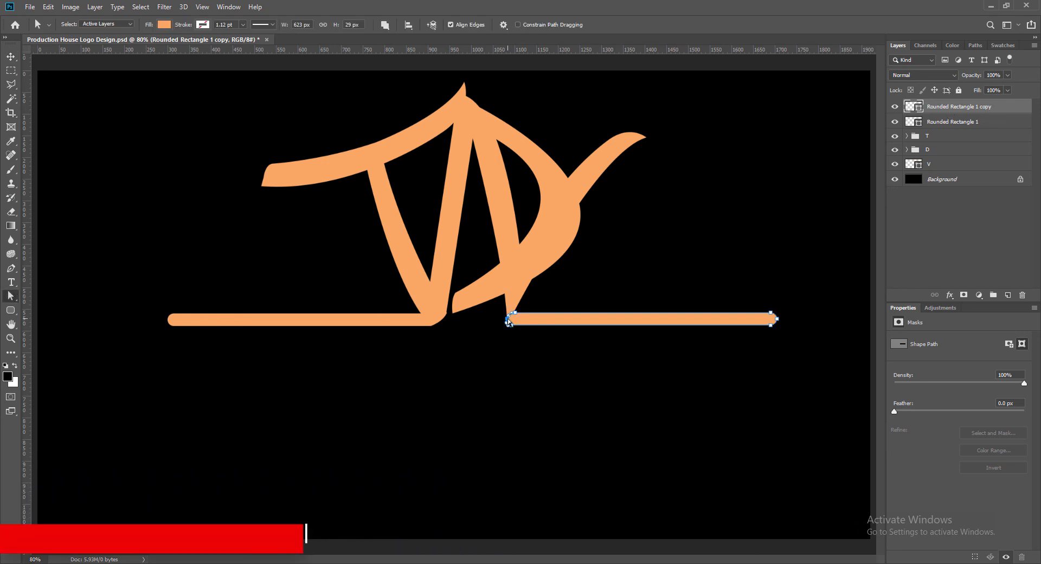
left_click_drag(509, 321, 510, 321)
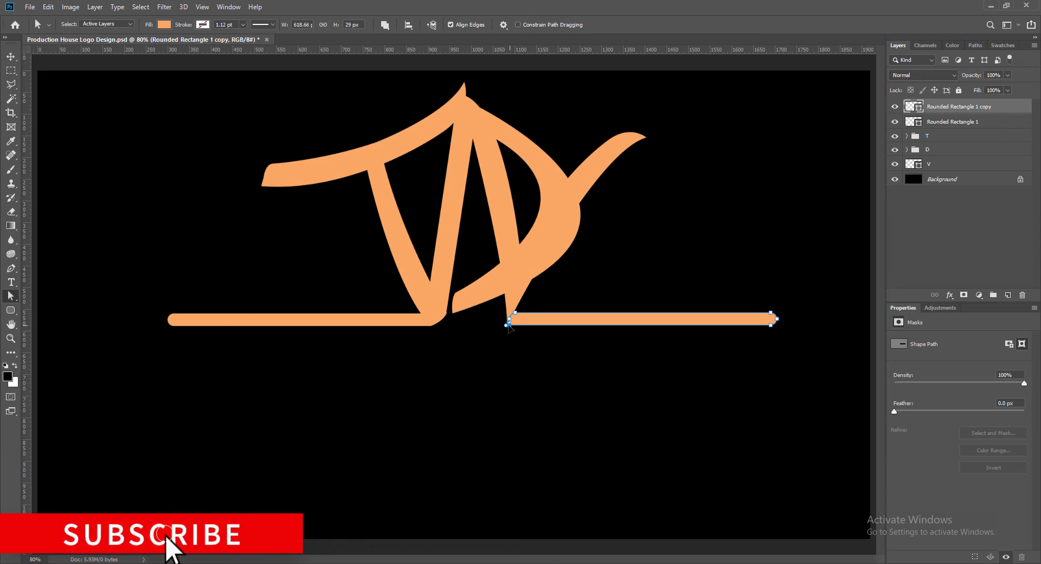
key("v")
left_click(521, 436)
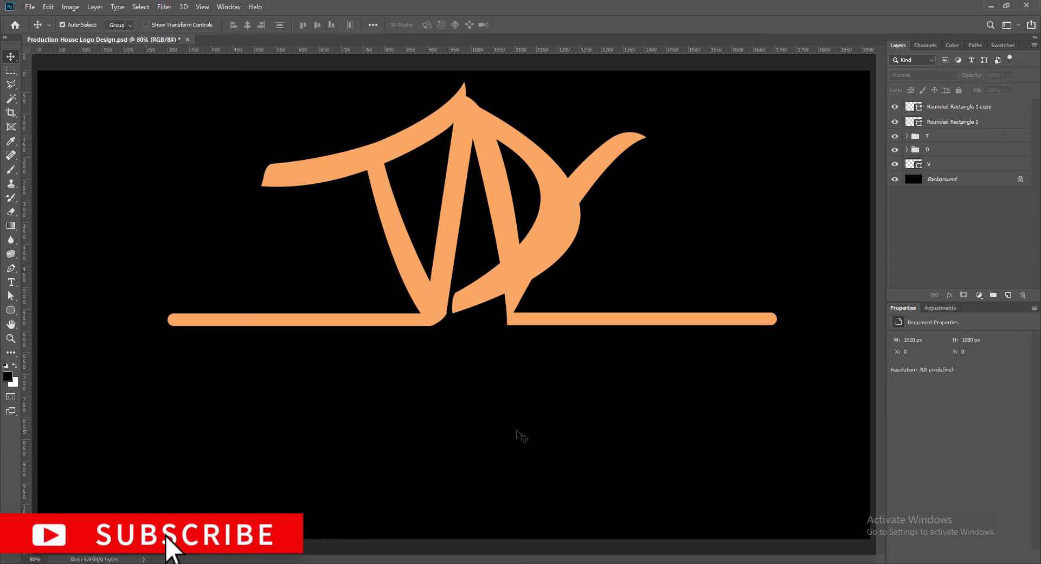
left_click(517, 324)
key("Down")
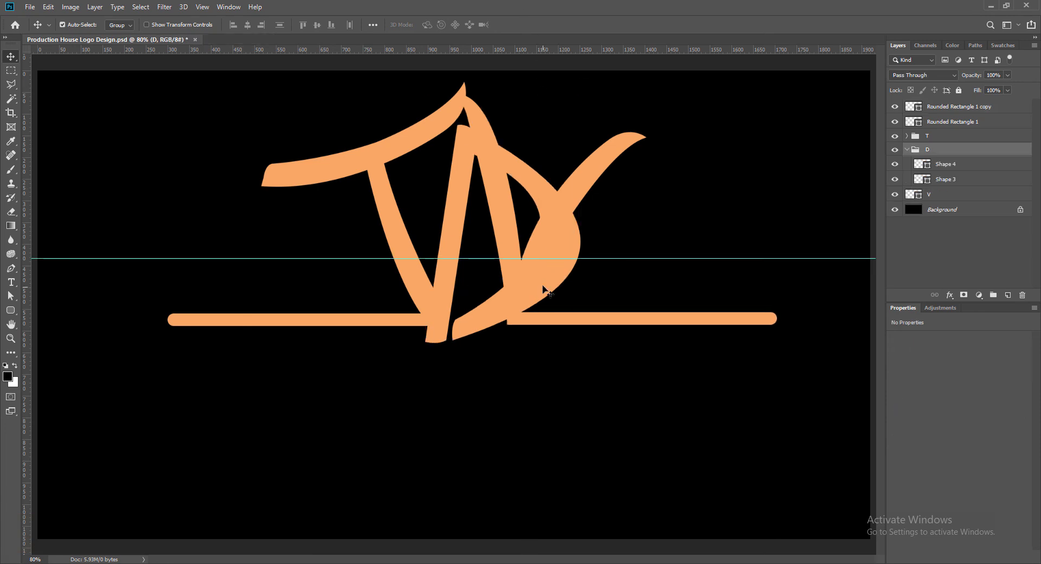
left_click_drag(589, 256, 590, 258)
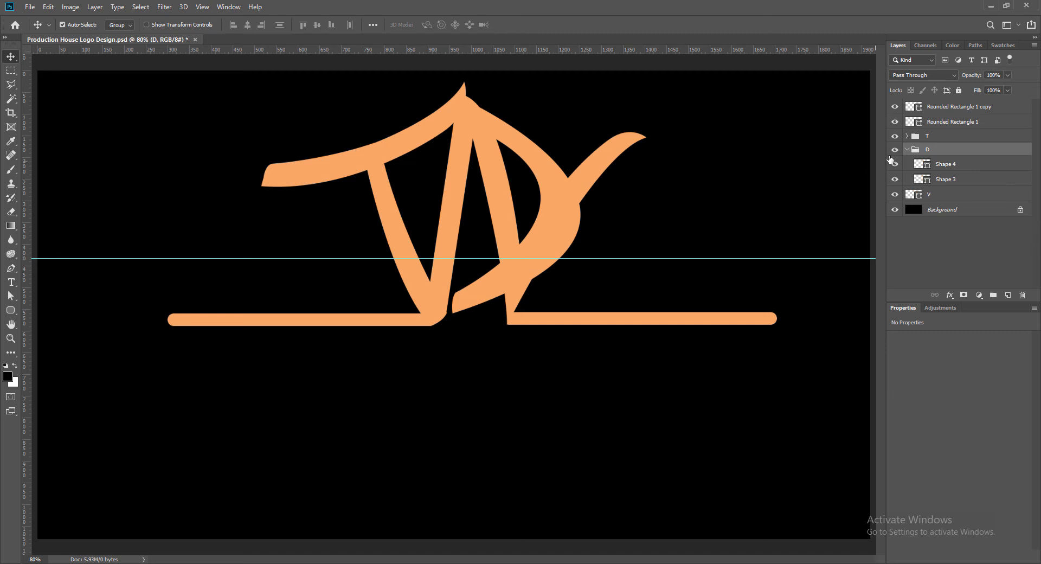
left_click(907, 149)
Nudge the copied bar down to a temporary horizontal guide at the original bar's lower edge, remove the guide and save the document
left_click_drag(665, 49, 663, 326)
left_click(528, 322)
key("Down")
key("Down")
key("Down")
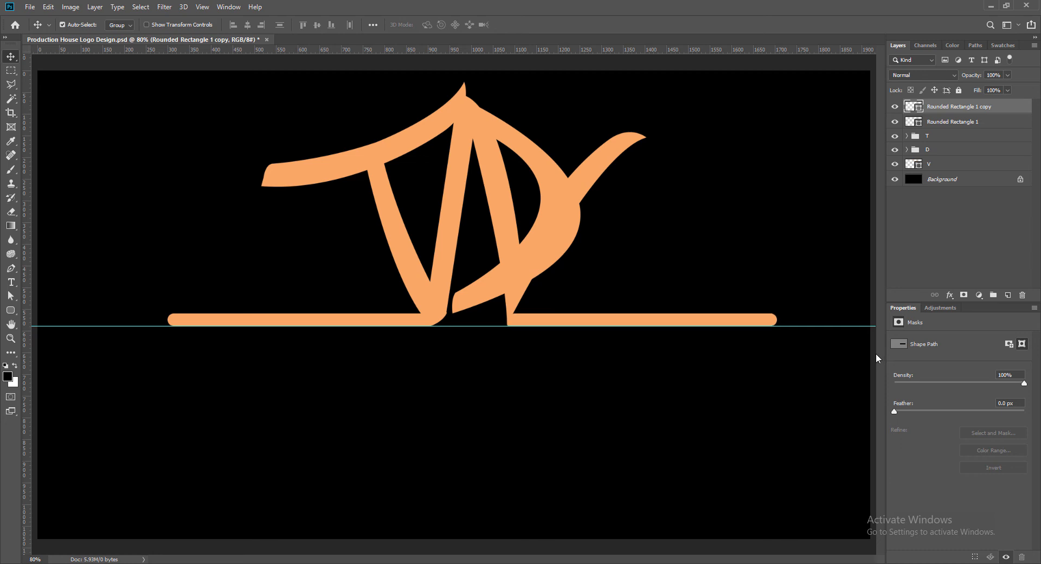
left_click_drag(491, 326, 497, 52)
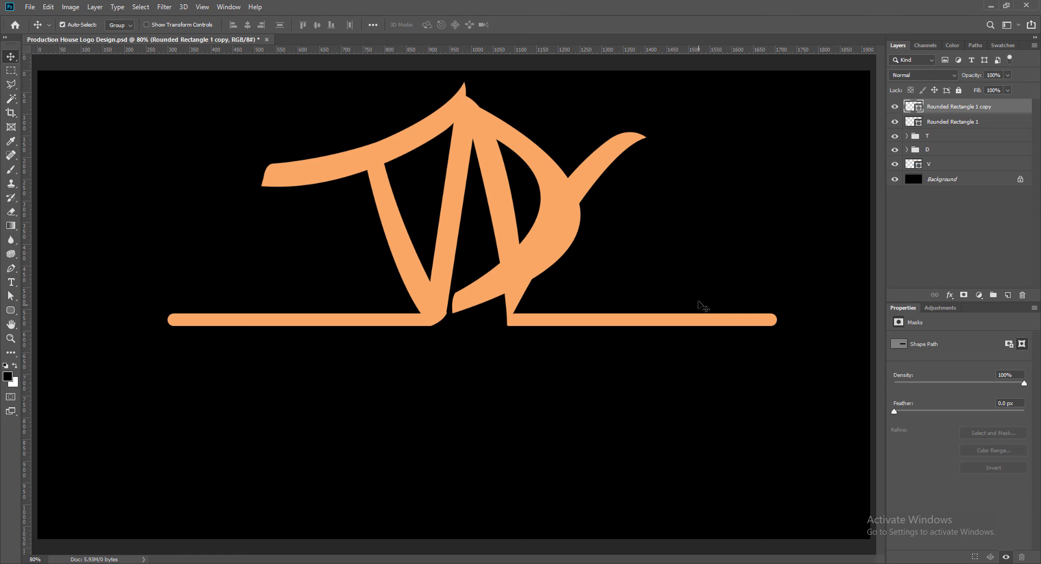
key("ctrl+s")
Group the V, D, T and both rounded bar layers and name the group Logo
left_click(933, 166)
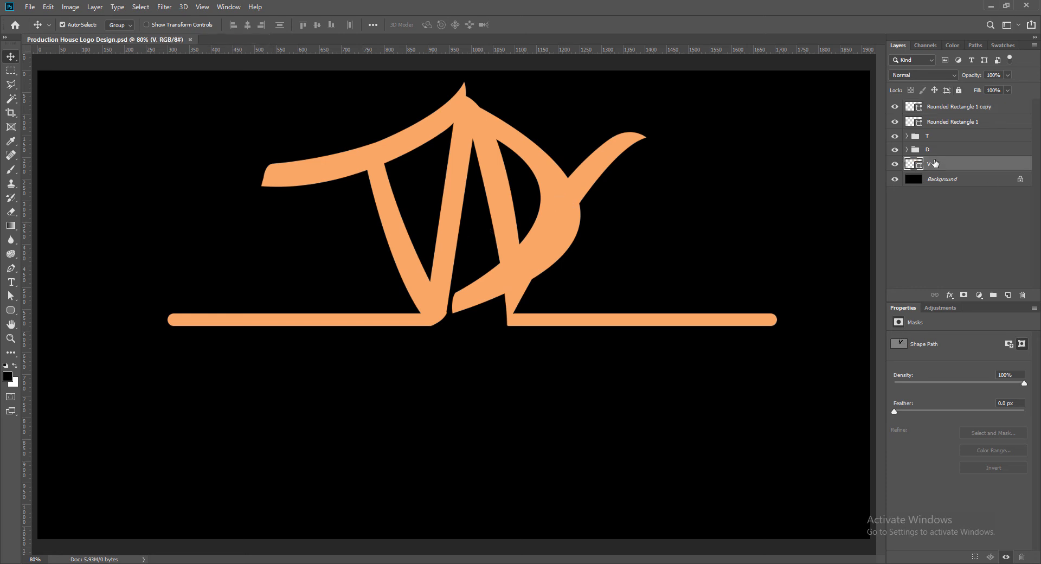
left_click(938, 151, "ctrl")
left_click(942, 137, "ctrl")
left_click(947, 123, "ctrl")
left_click(949, 109, "ctrl")
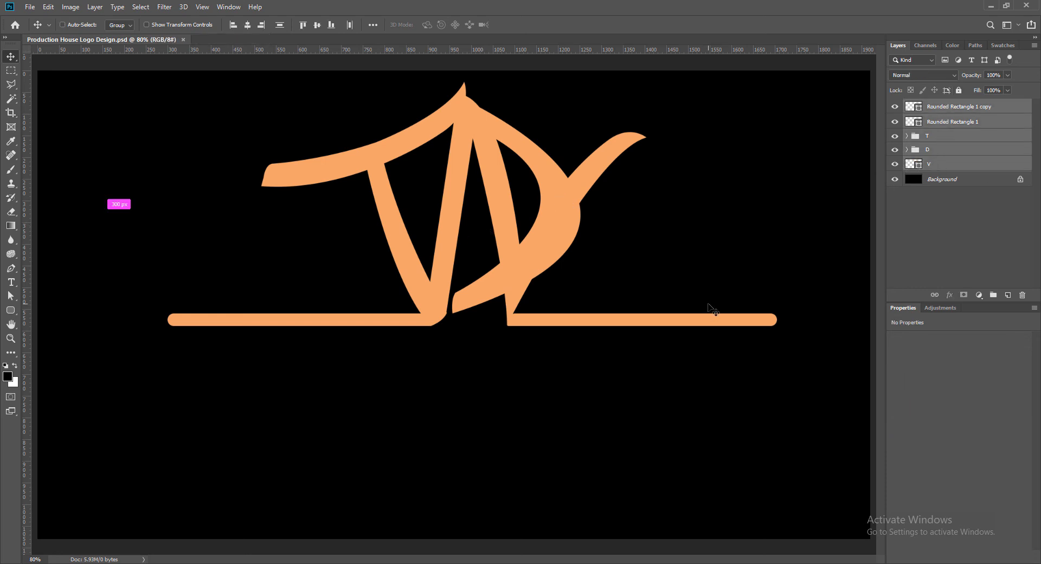
key("ctrl+g")
double_click(941, 107)
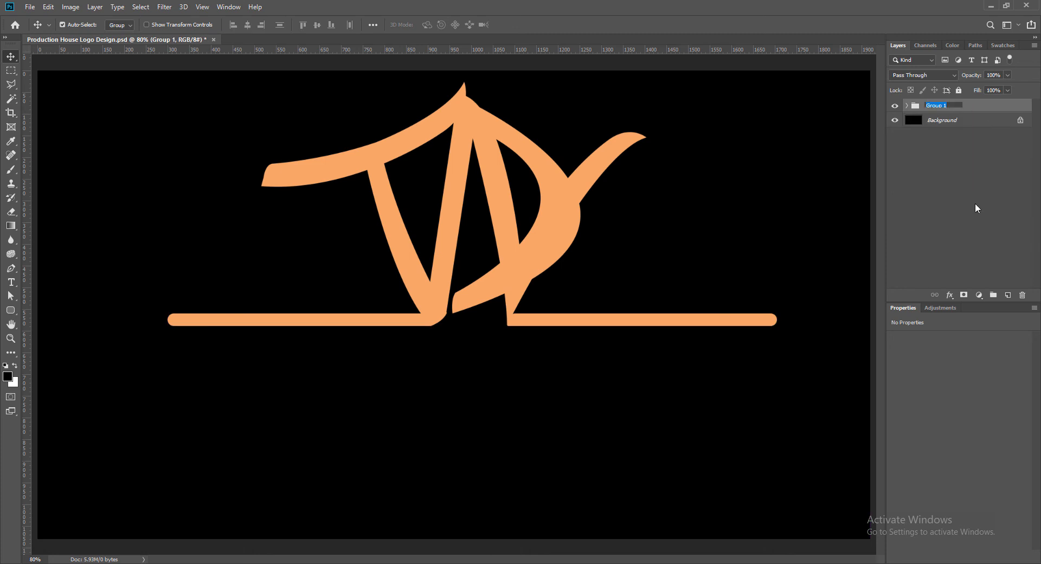
type("Logo")
left_click(954, 209)
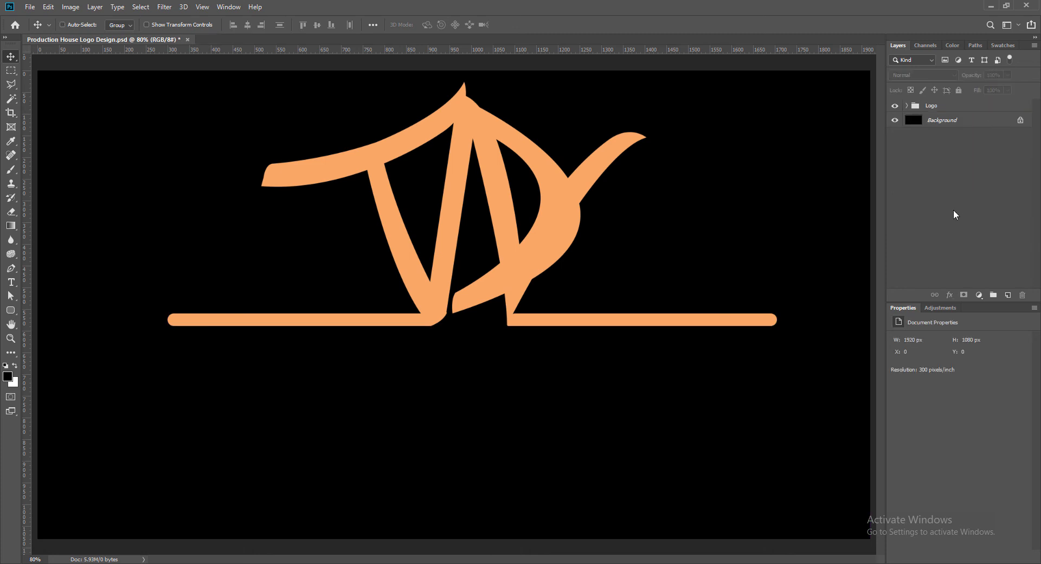
Move the whole Logo group slightly up and to the right on the canvas and save the document
left_click(555, 238)
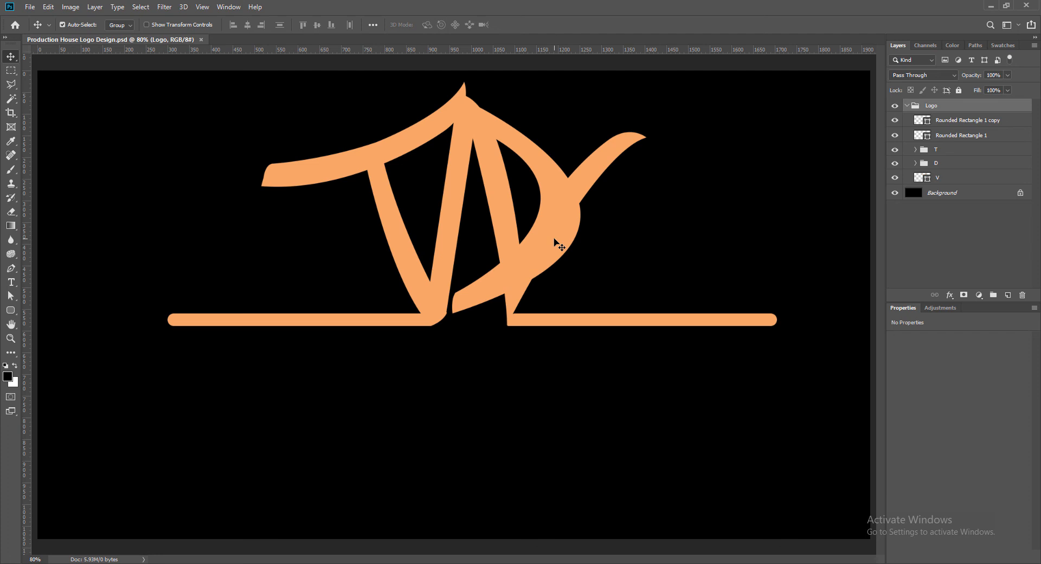
left_click_drag(555, 244, 561, 234)
key("ctrl+s")
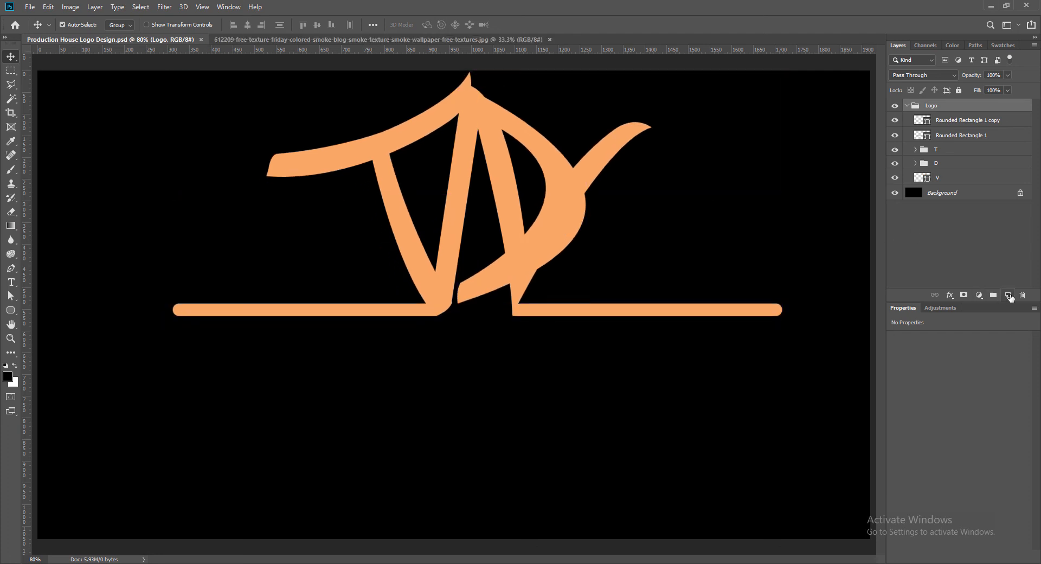
Add a new layer above the Logo group with the text TRIDEVI PRODUCTIONS, starting near the left bar's outer end
left_click(1008, 295)
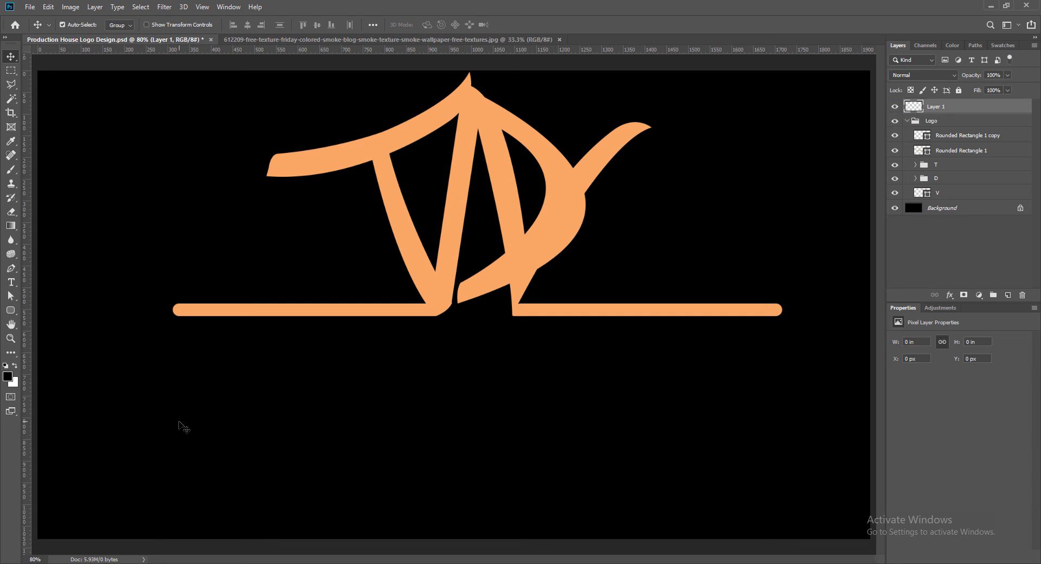
key("t")
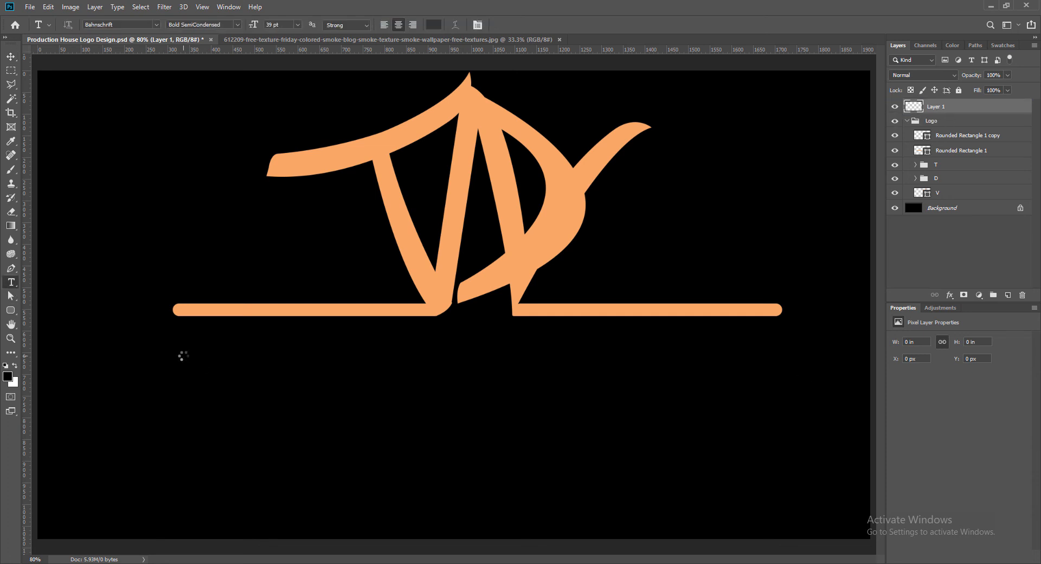
left_click(183, 356)
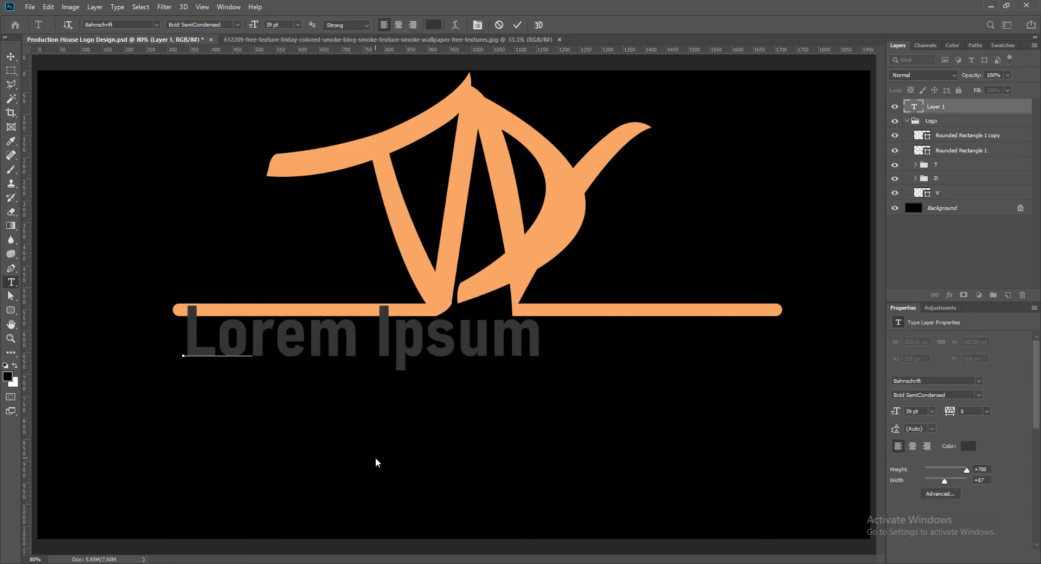
type("TRIDEVI")
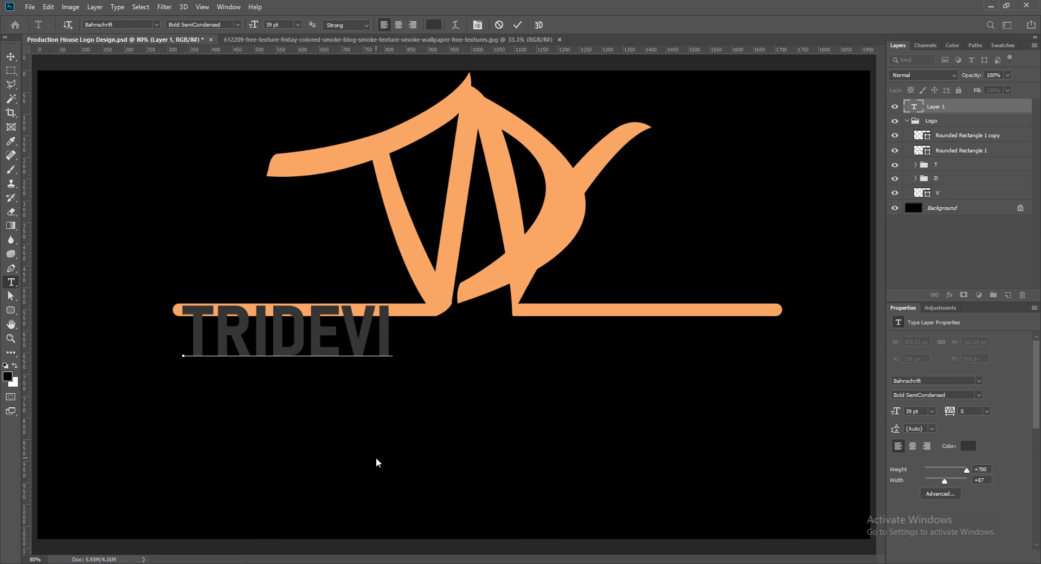
type(" PRODUCTIONS")
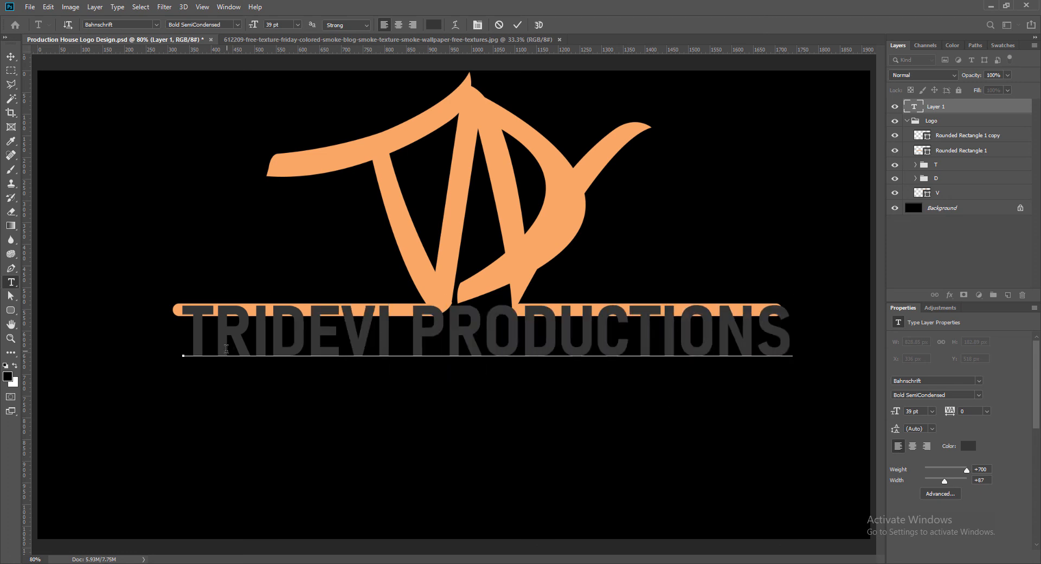
Recolor the TRIDEVI PRODUCTIONS text with the logo's light orange and move it just below the two bars
left_click_drag(186, 335, 783, 326)
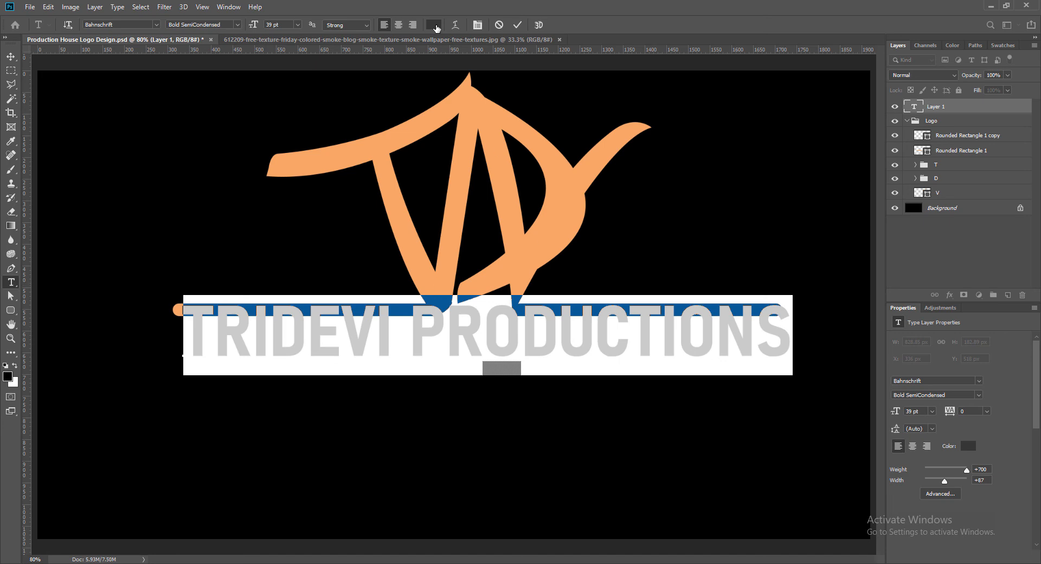
left_click(435, 25)
left_click(381, 160)
key("Return")
left_click(11, 57)
left_click_drag(455, 339, 448, 365)
Set the TRIDEVI PRODUCTIONS text size to 36 pt, shift it right to roughly center it beneath the bars, and save the document
key("Return")
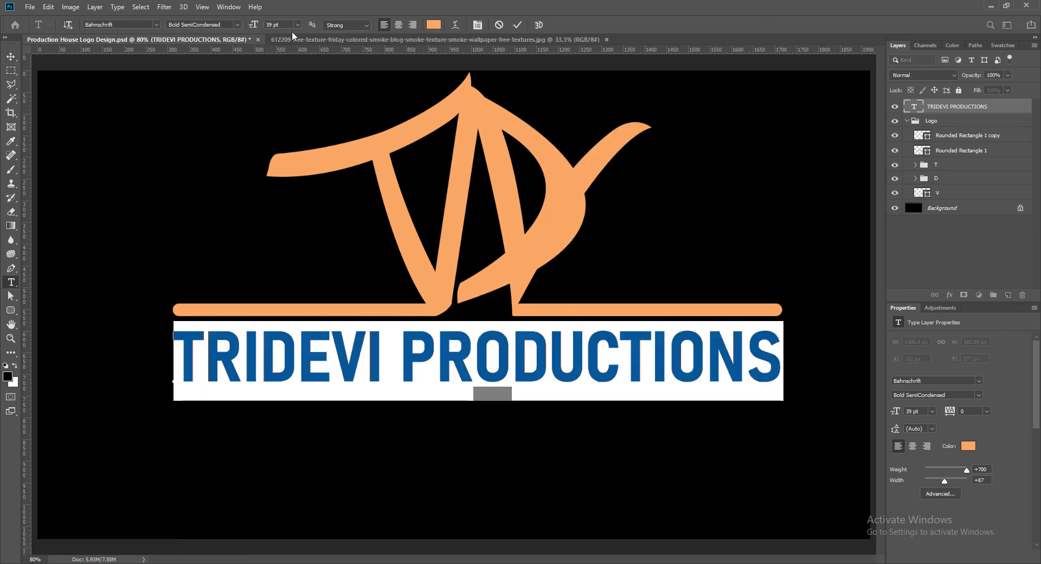
left_click(297, 26)
left_click(277, 140)
left_click(518, 25)
mouse_move(299, 369)
left_mouse_down()
mouse_move(359, 370)
mouse_move(317, 369)
left_mouse_up()
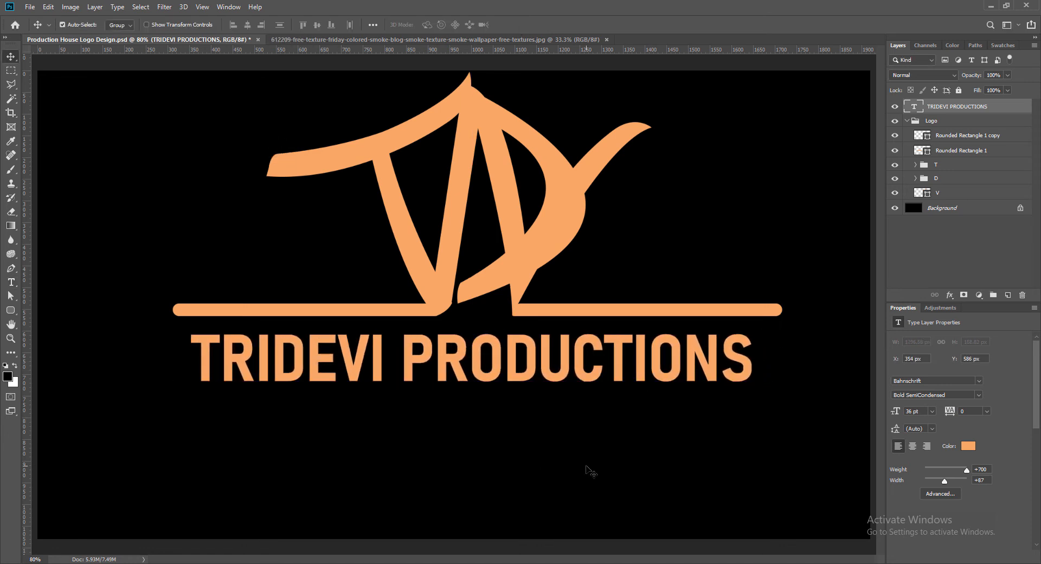
key("ctrl+s")
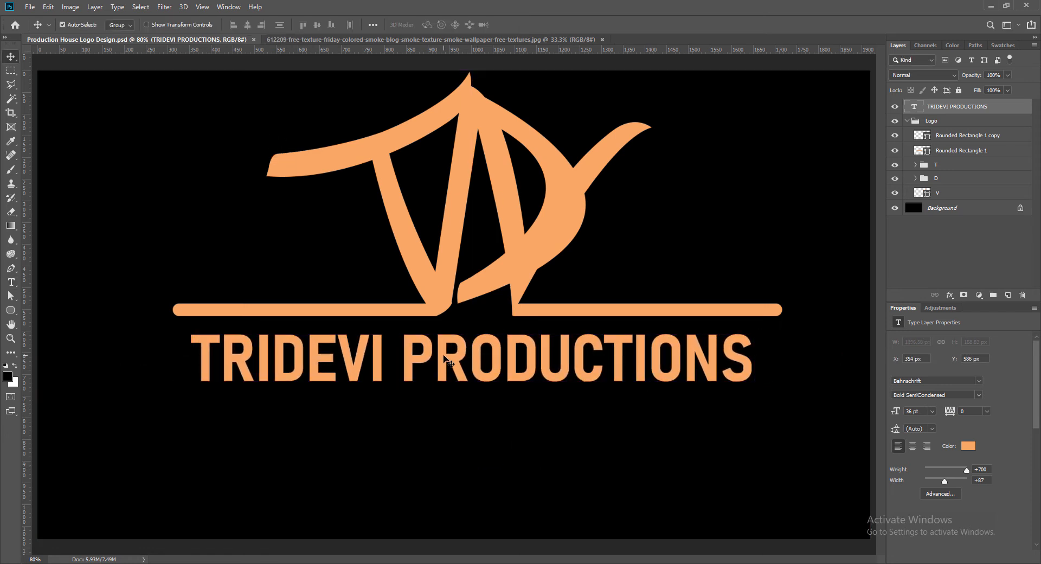